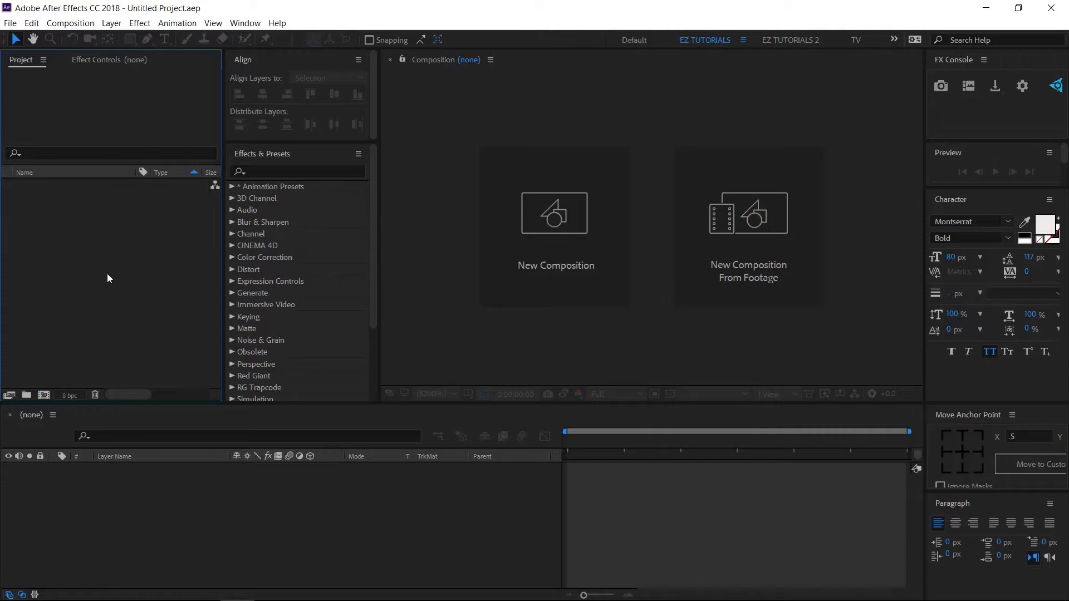
- Create a 1920 x 1080, 30 fps, three-second composition named "Lower third animation"
{"action": "left_click", "coordinate": [49, 394]}
{"action": "key", "text": "BackSpace"}
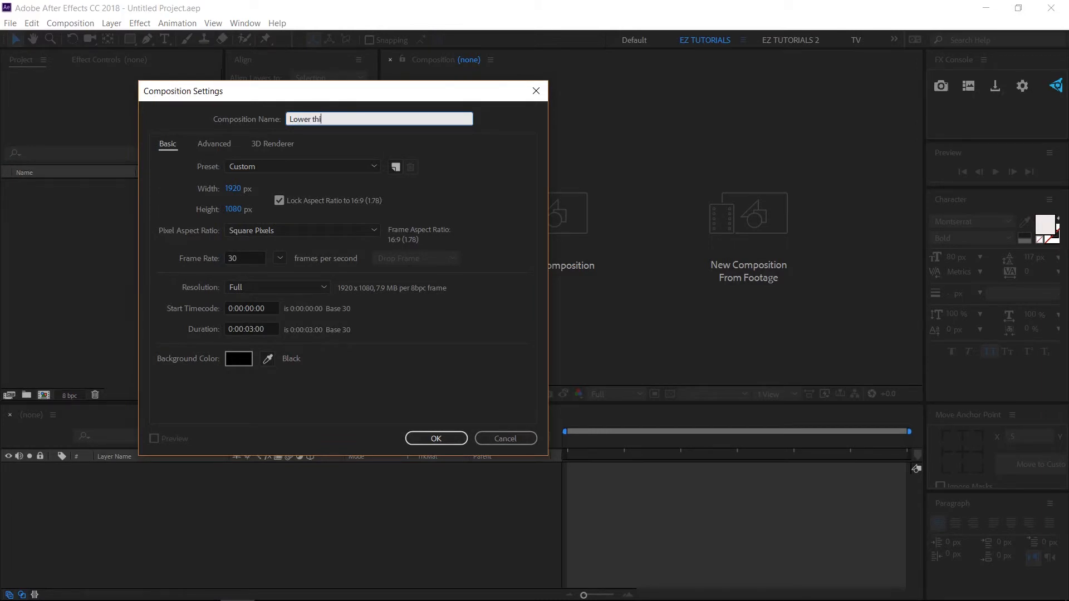
{"action": "type", "text": "Lower third animation"}
{"action": "left_click", "coordinate": [448, 438]}
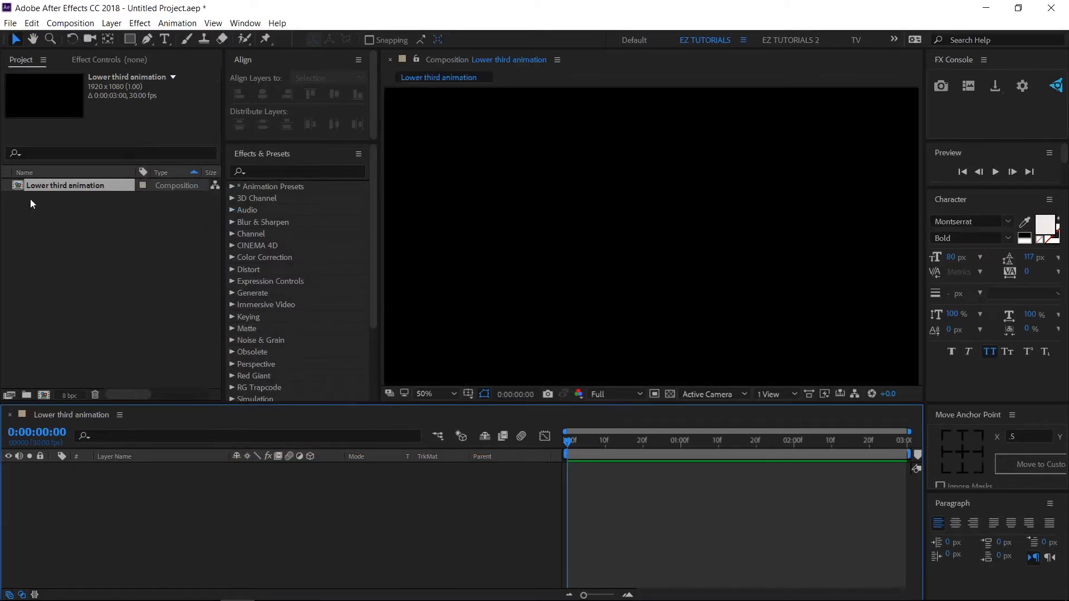
- Add a text layer reading "after effects" and center it horizontally and vertically in the composition
{"action": "left_click", "coordinate": [164, 39]}
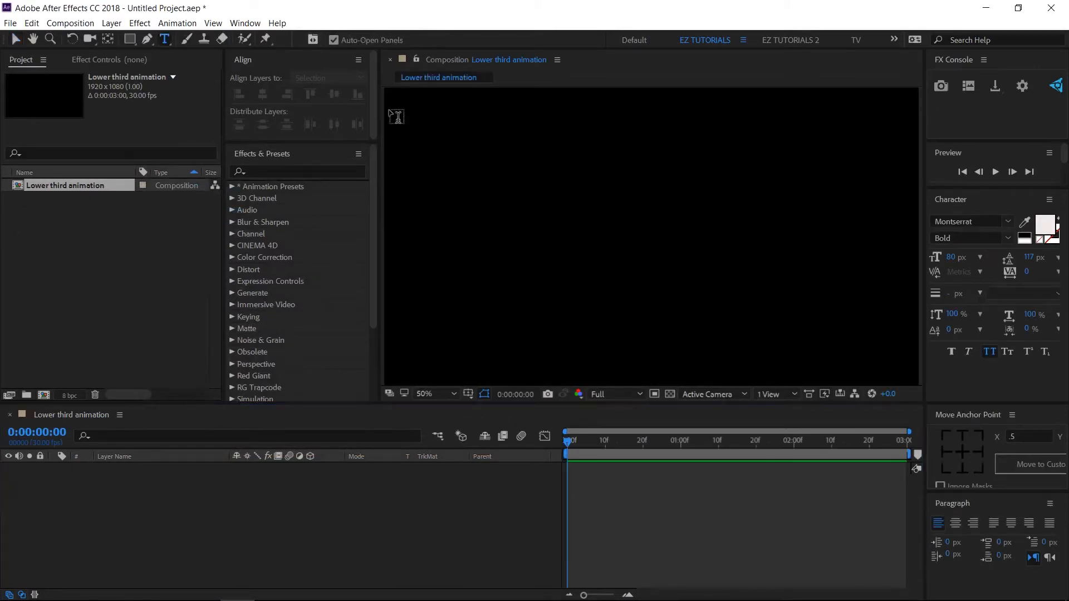
{"action": "left_click", "coordinate": [600, 185]}
{"action": "type", "text": "afte"}
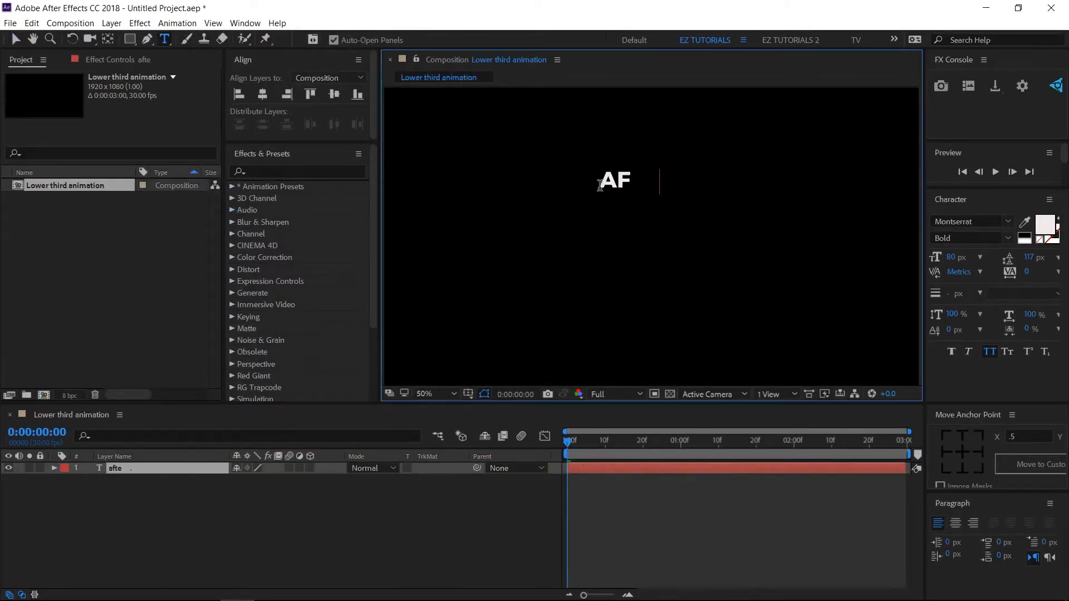
{"action": "type", "text": "r effec"}
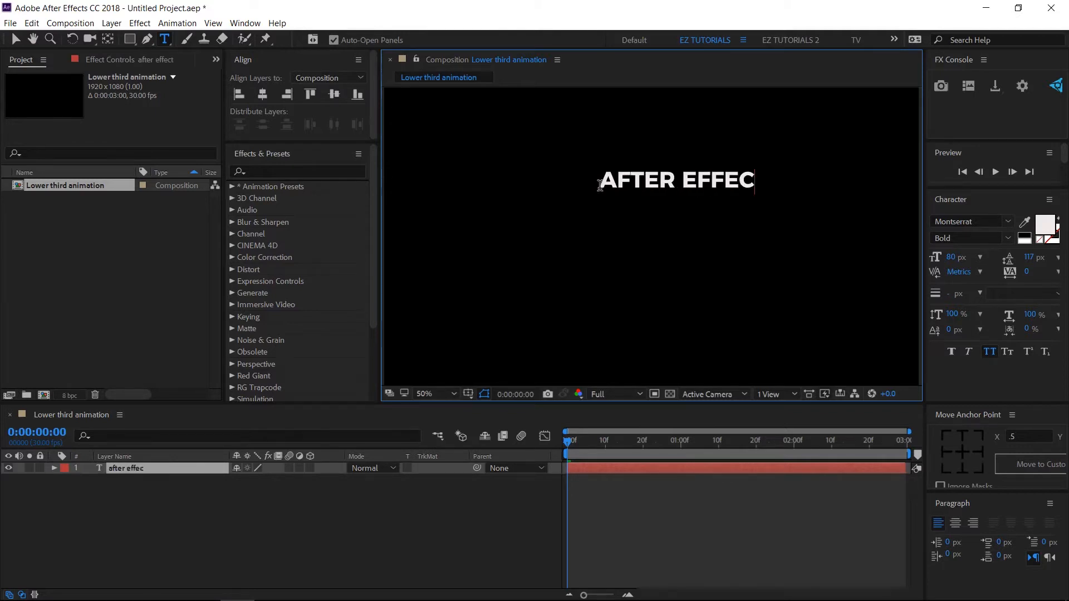
{"action": "type", "text": "ts"}
{"action": "left_click", "coordinate": [262, 96]}
{"action": "left_click", "coordinate": [333, 95]}
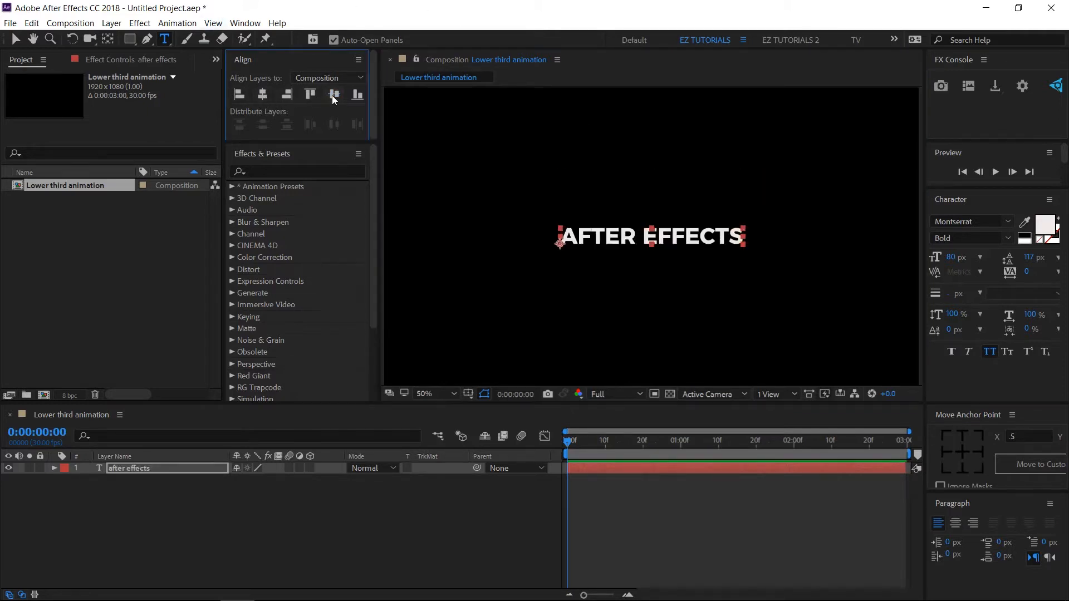
- Add a second text layer reading "tutorials & tricks" below the "after effects" title
{"action": "left_click", "coordinate": [581, 273]}
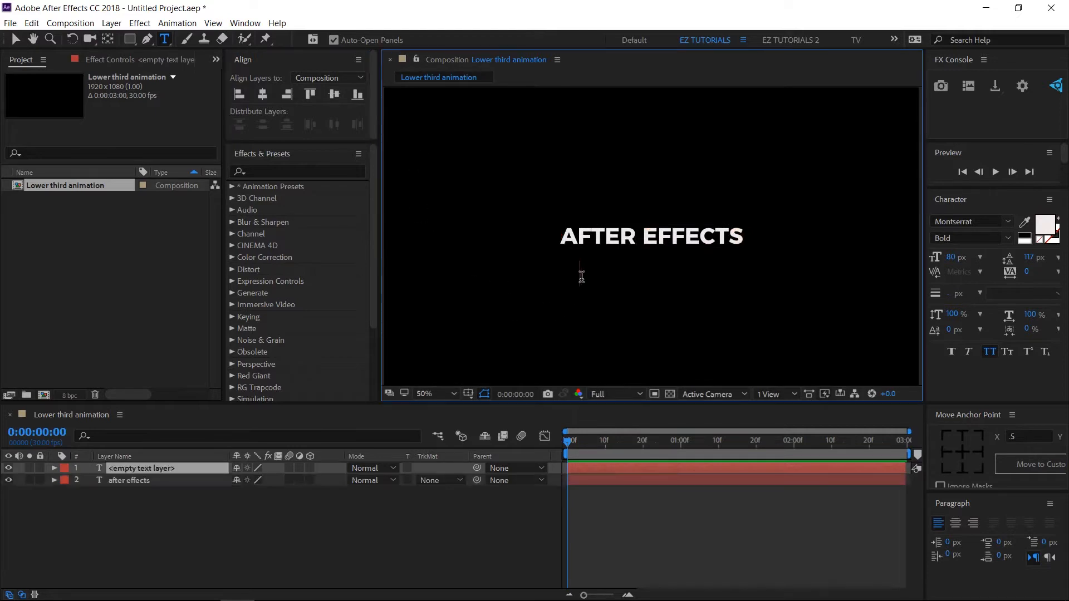
{"action": "type", "text": "tutorials & tr"}
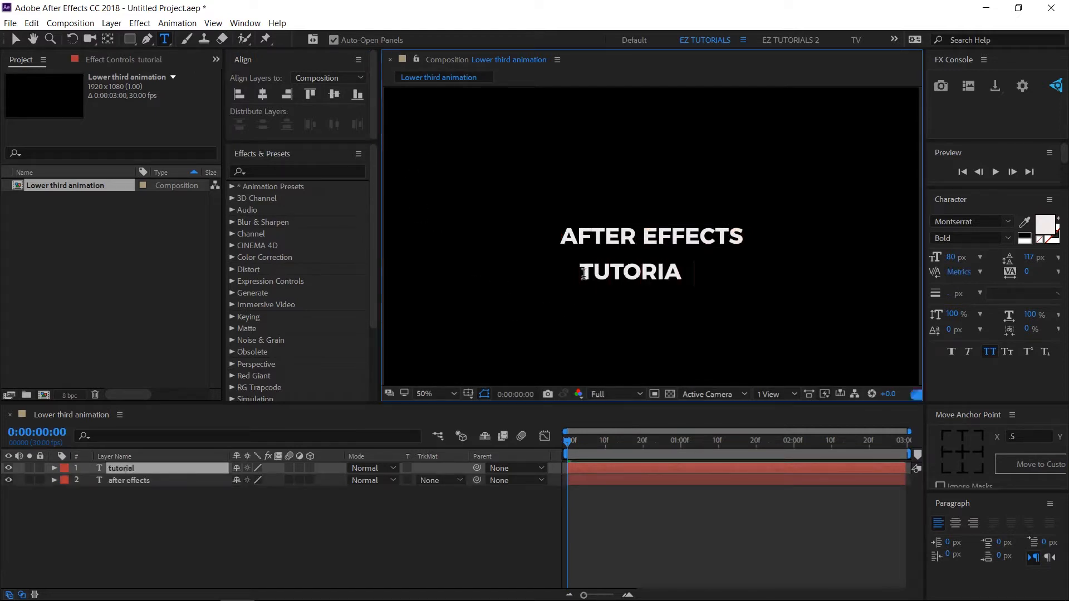
{"action": "type", "text": "icks"}
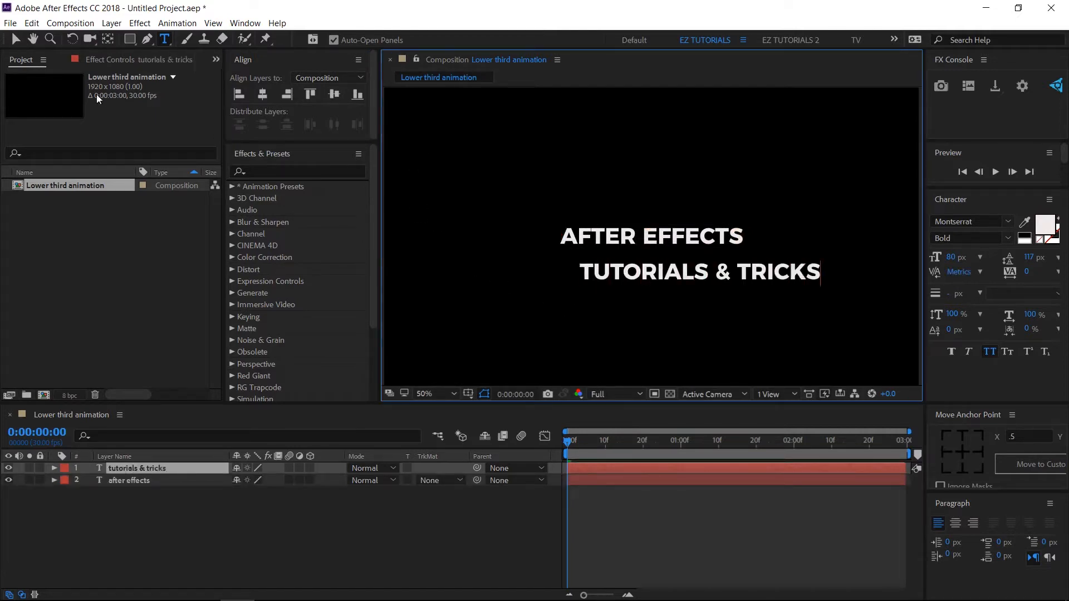
- Set the "tutorials & tricks" text to a 40 px font size and the Light font style
{"action": "left_click", "coordinate": [15, 39]}
{"action": "left_click", "coordinate": [146, 467]}
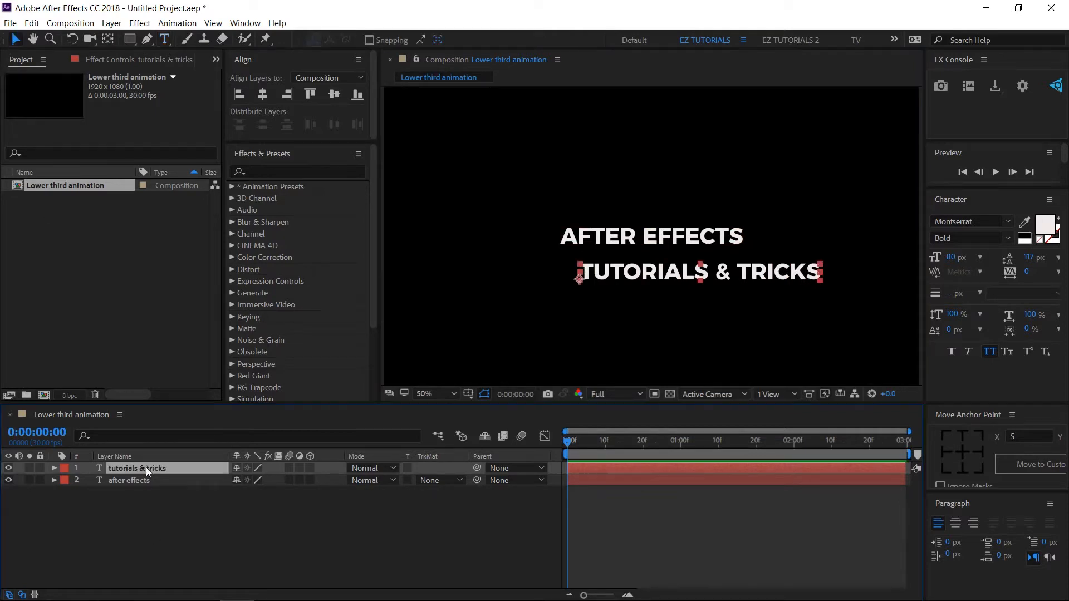
{"action": "left_click", "coordinate": [952, 257]}
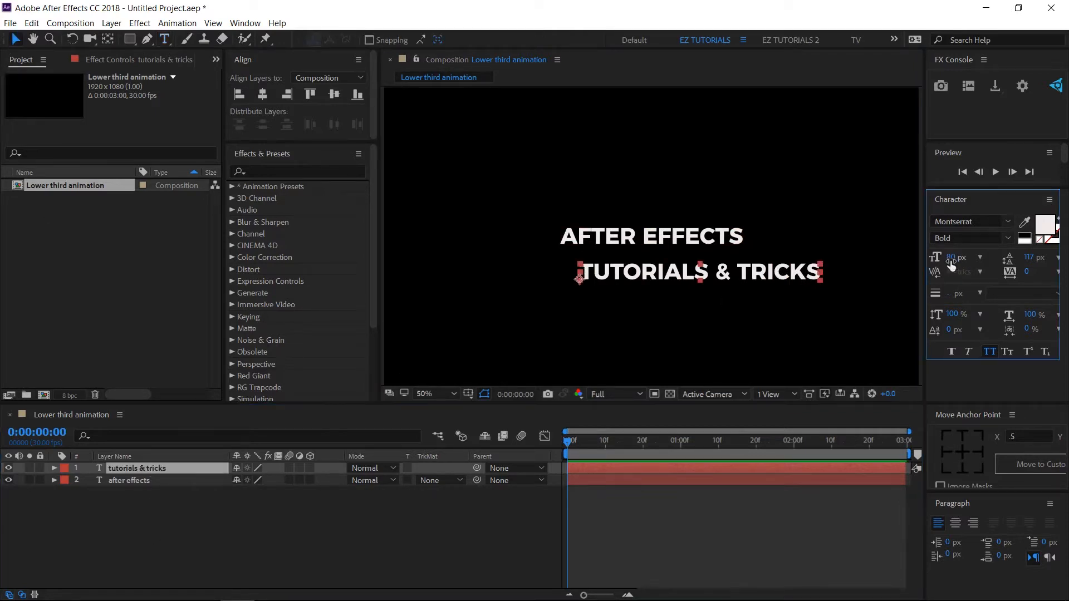
{"action": "type", "text": "40"}
{"action": "key", "text": "Return"}
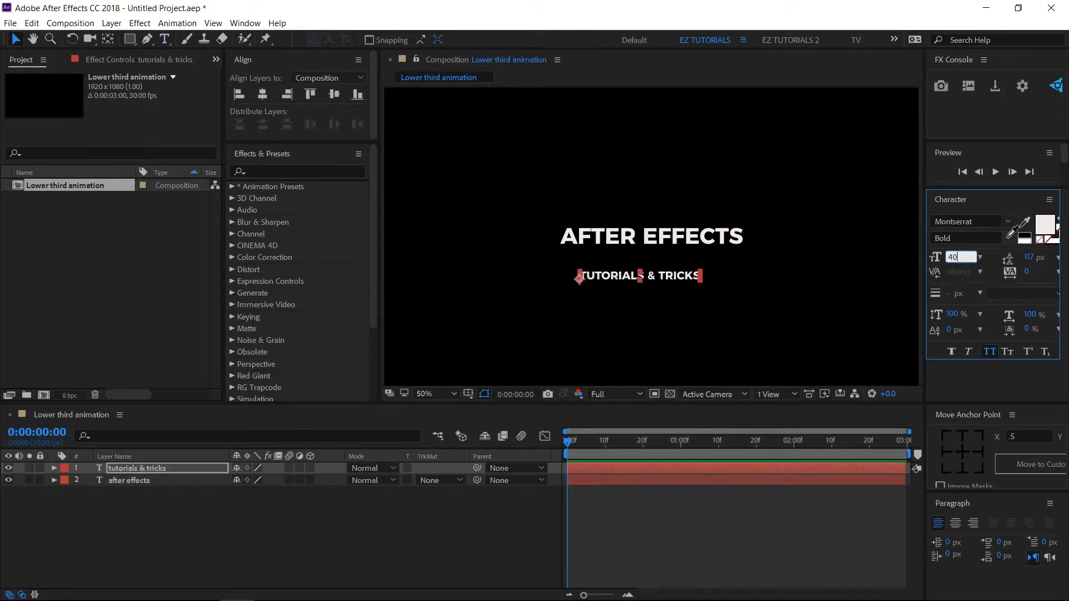
{"action": "left_click", "coordinate": [996, 238]}
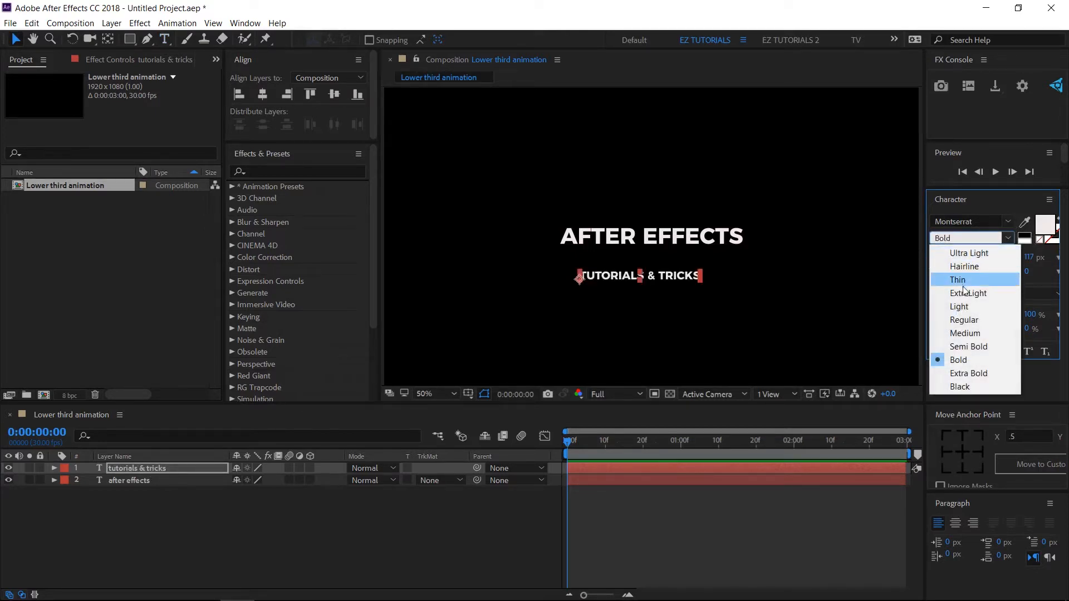
{"action": "left_click", "coordinate": [967, 306]}
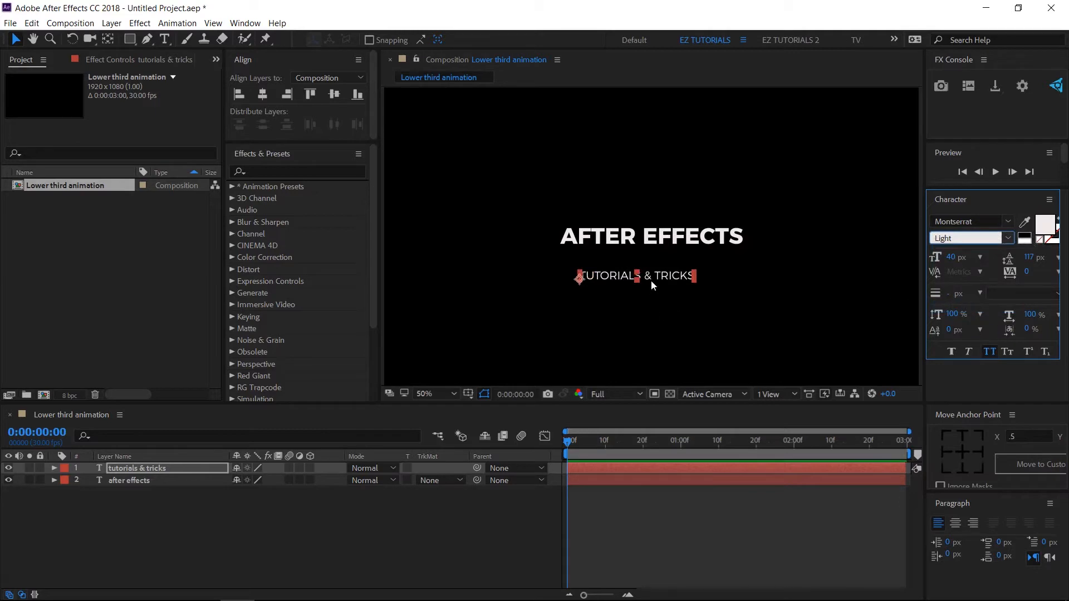
- Move the "tutorials & tricks" text up close beneath the title and center it horizontally in the composition
{"action": "left_click_drag", "start_coordinate": [651, 281], "coordinate": [658, 261]}
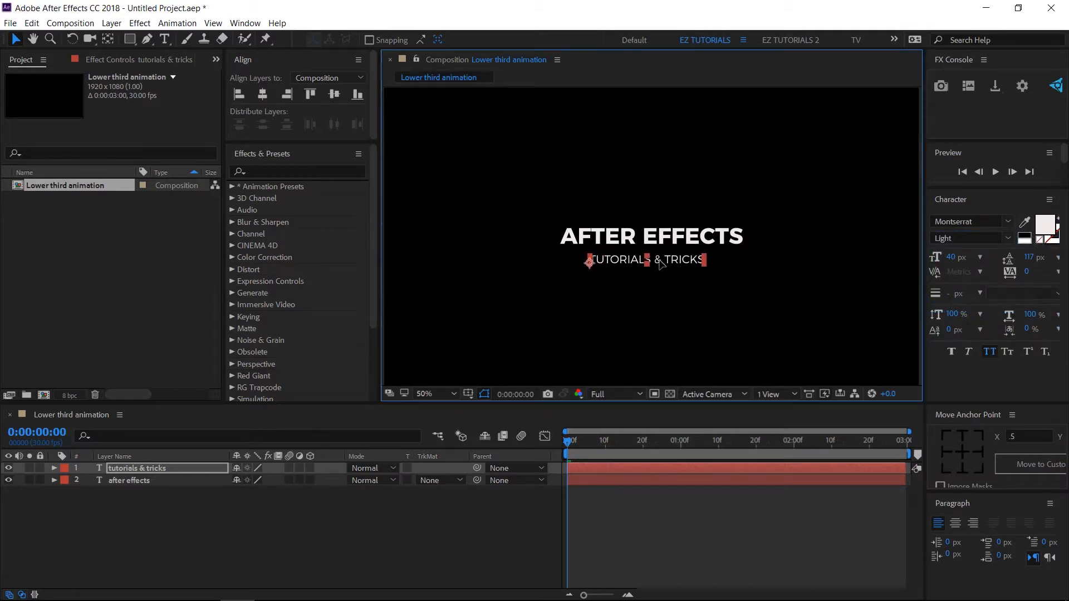
{"action": "left_click", "coordinate": [262, 95]}
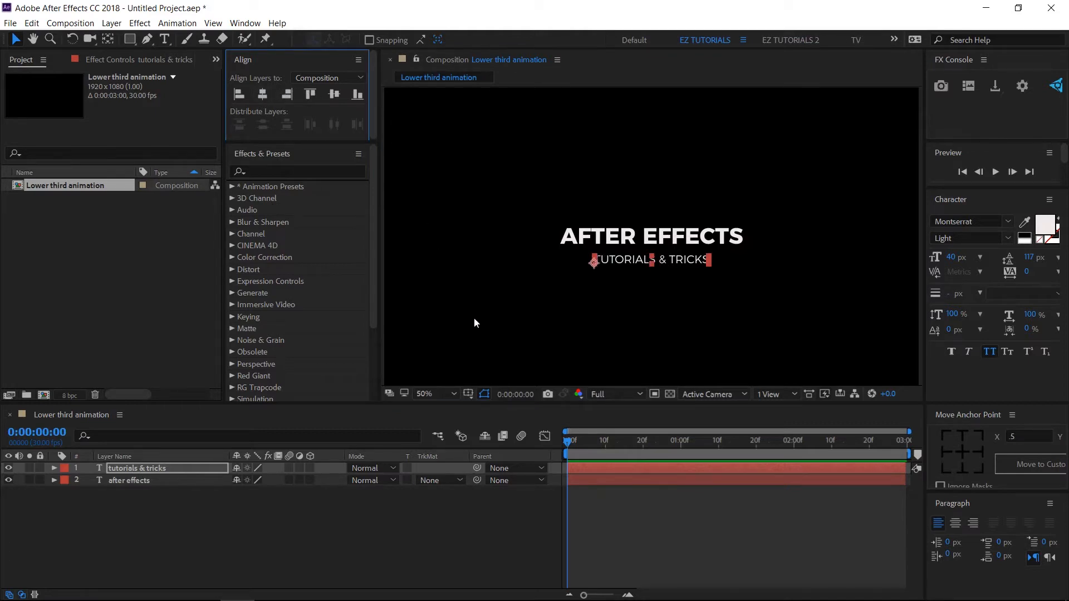
{"action": "left_click", "coordinate": [516, 323]}
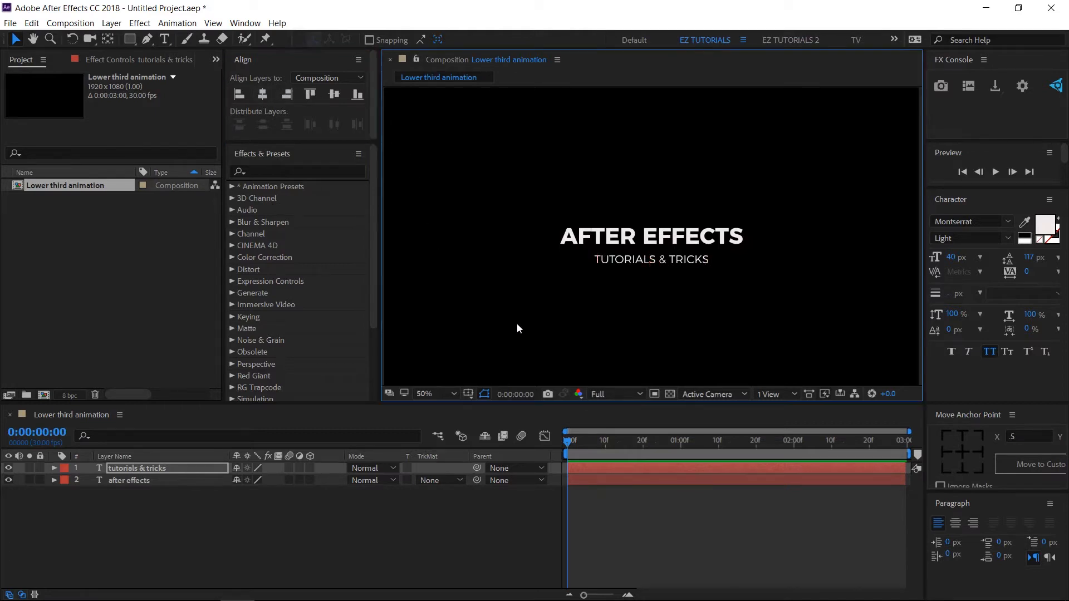
- Set up the Rectangle tool with no fill and a solid orange 4 px stroke
{"action": "left_click", "coordinate": [130, 41]}
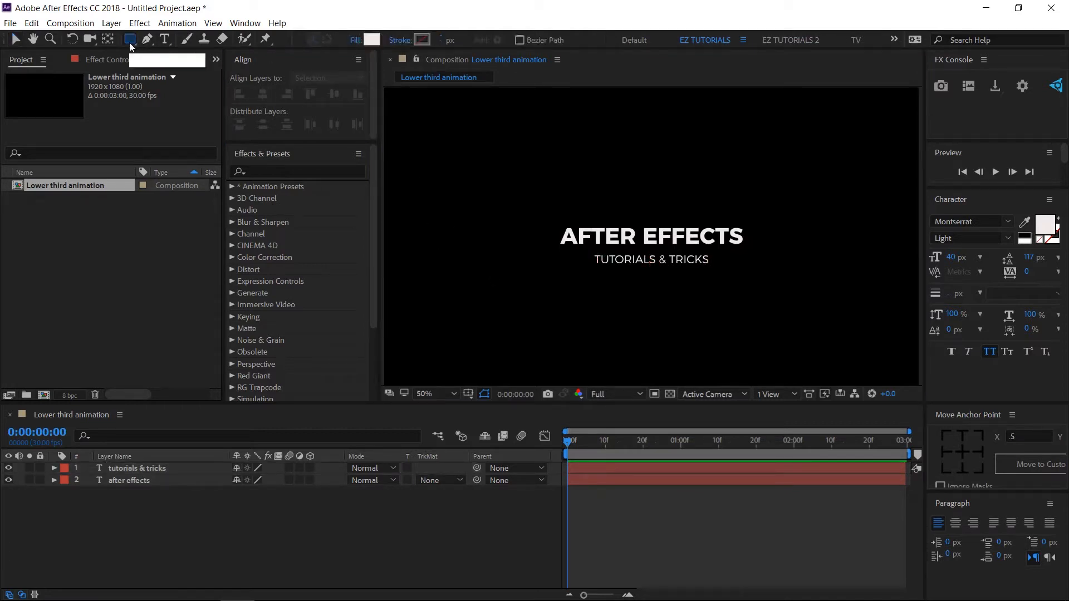
{"action": "left_click", "coordinate": [357, 40]}
{"action": "left_click", "coordinate": [467, 256]}
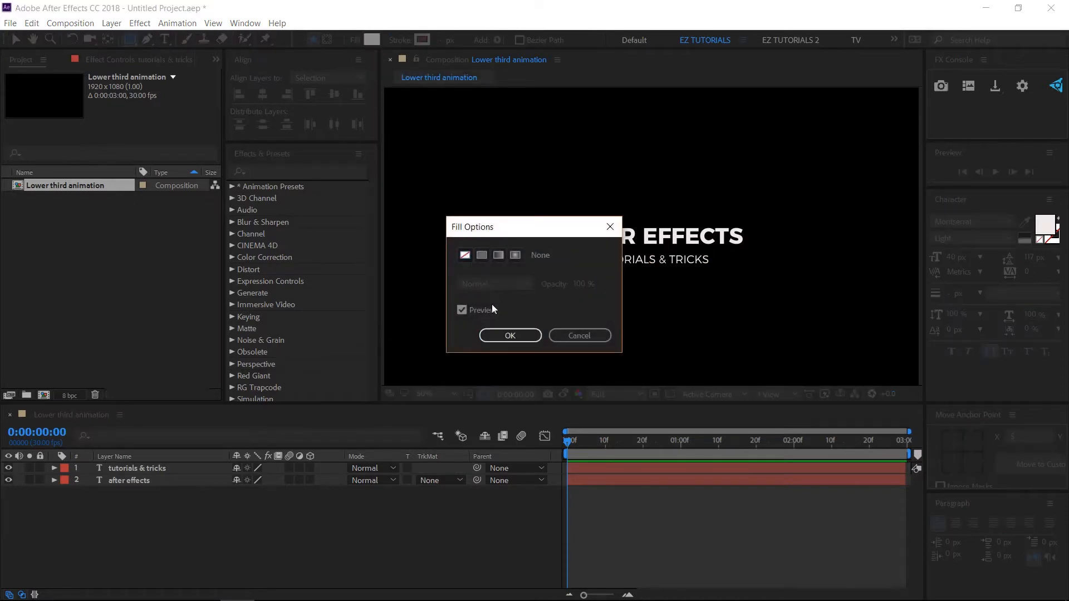
{"action": "left_click", "coordinate": [505, 335]}
{"action": "left_click", "coordinate": [401, 40]}
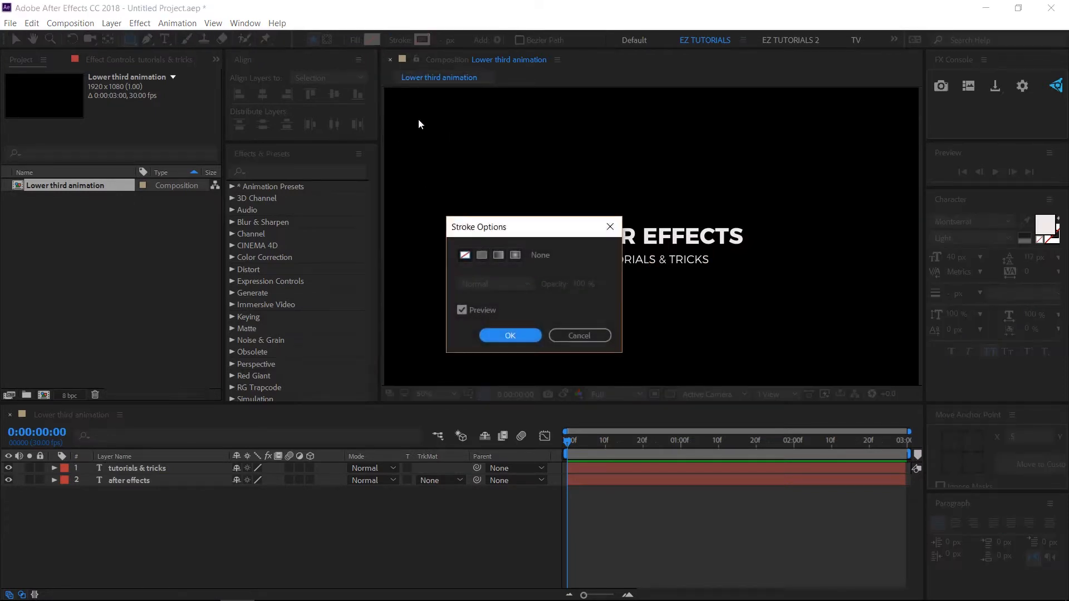
{"action": "left_click", "coordinate": [482, 255]}
{"action": "left_click", "coordinate": [506, 334]}
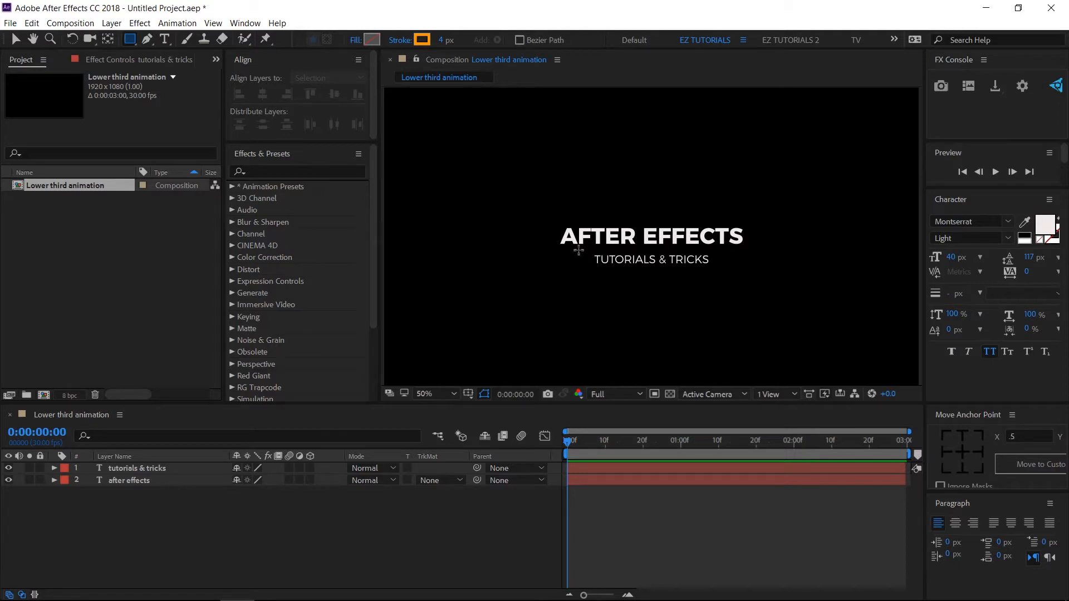
- Draw a rectangle framing the "tutorials & tricks" text and center it horizontally in the composition
{"action": "left_click_drag", "start_coordinate": [579, 250], "coordinate": [723, 273]}
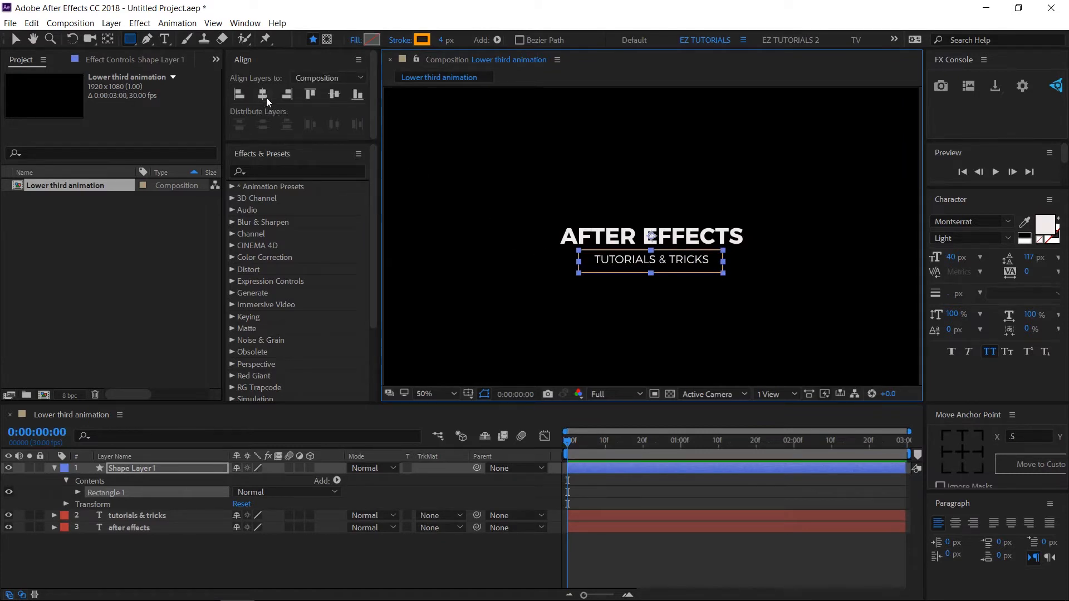
{"action": "left_click", "coordinate": [264, 97]}
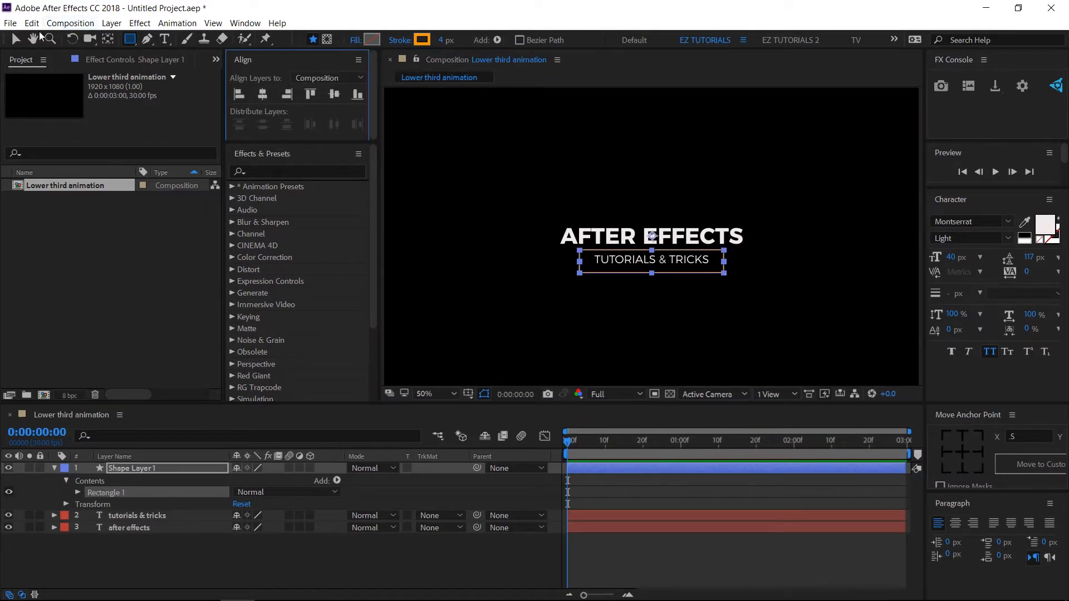
- Nudge the "tutorials & tricks" text slightly down so it sits vertically centered inside the rectangle
{"action": "left_click", "coordinate": [15, 39]}
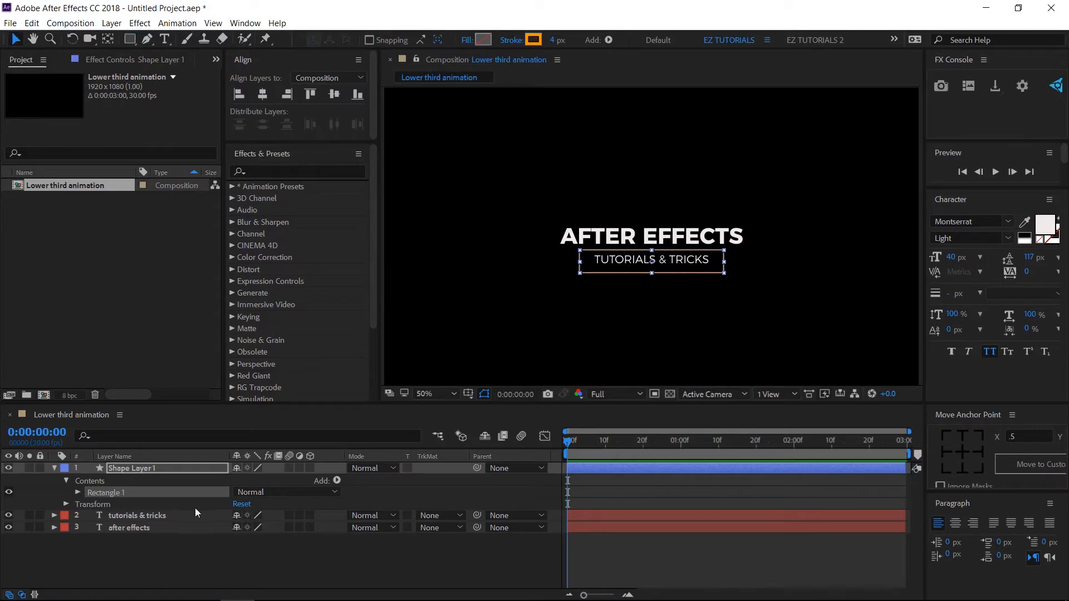
{"action": "left_click", "coordinate": [179, 515]}
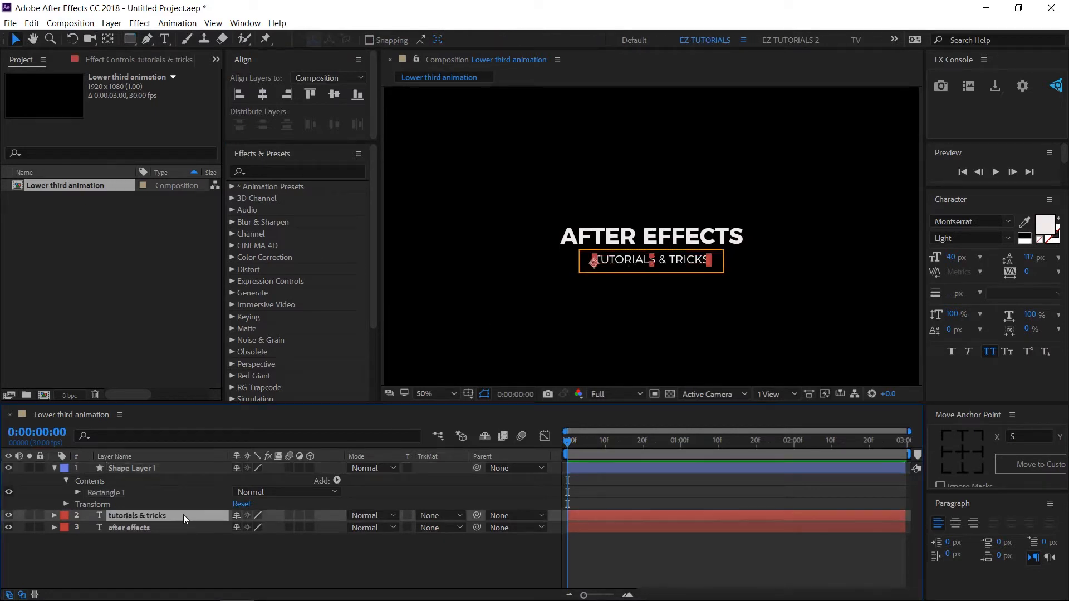
{"action": "key", "text": "Return"}
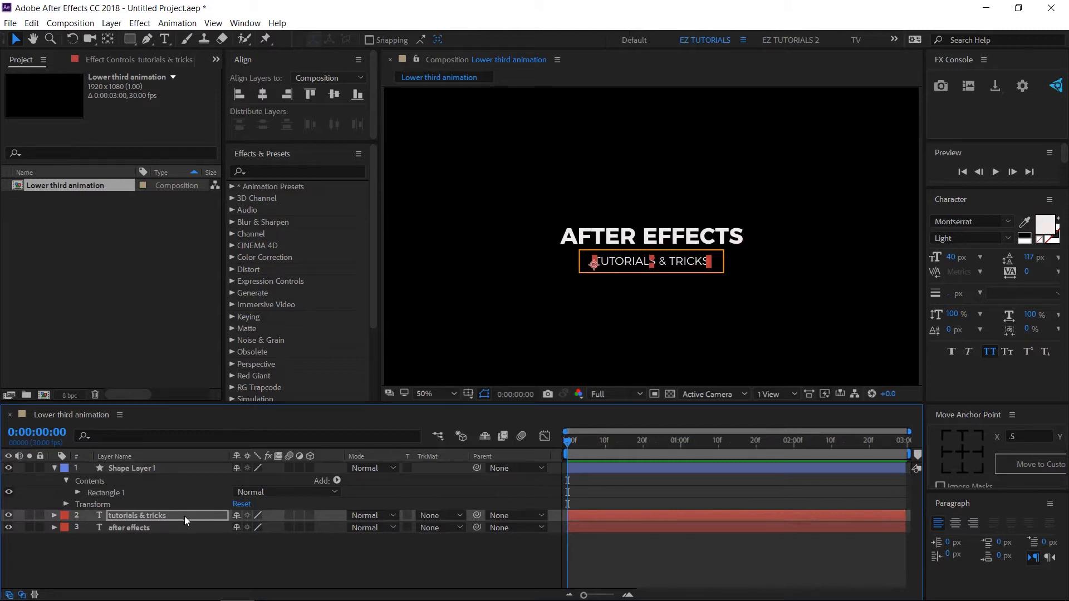
- Rename the shape layer "rectangle" and collapse its properties
{"action": "left_click", "coordinate": [138, 466]}
{"action": "key", "text": "Return"}
{"action": "type", "text": "rectan"}
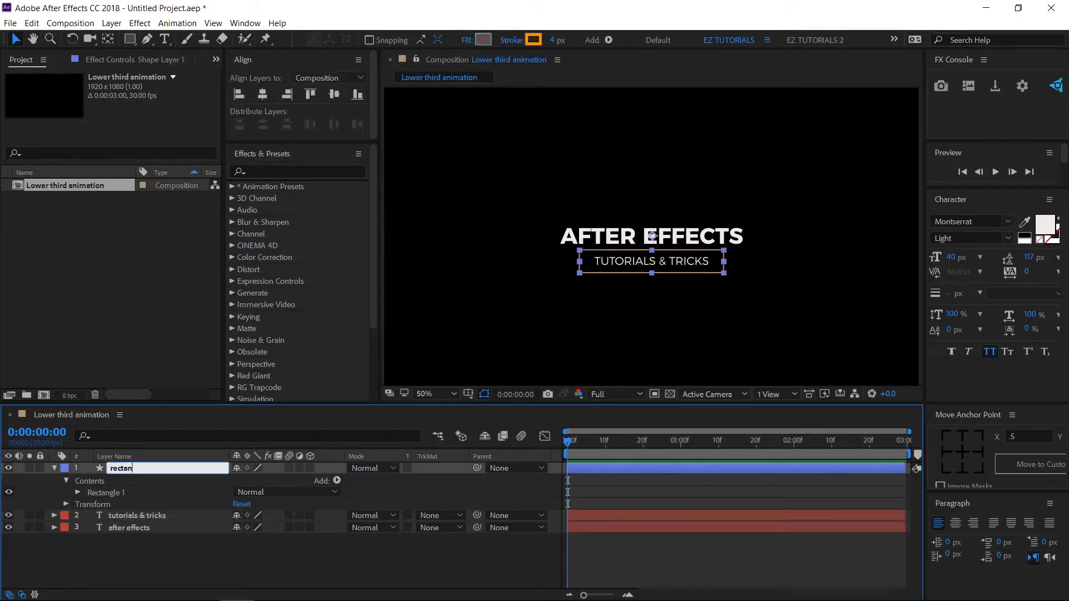
{"action": "type", "text": "gle"}
{"action": "key", "text": "Return"}
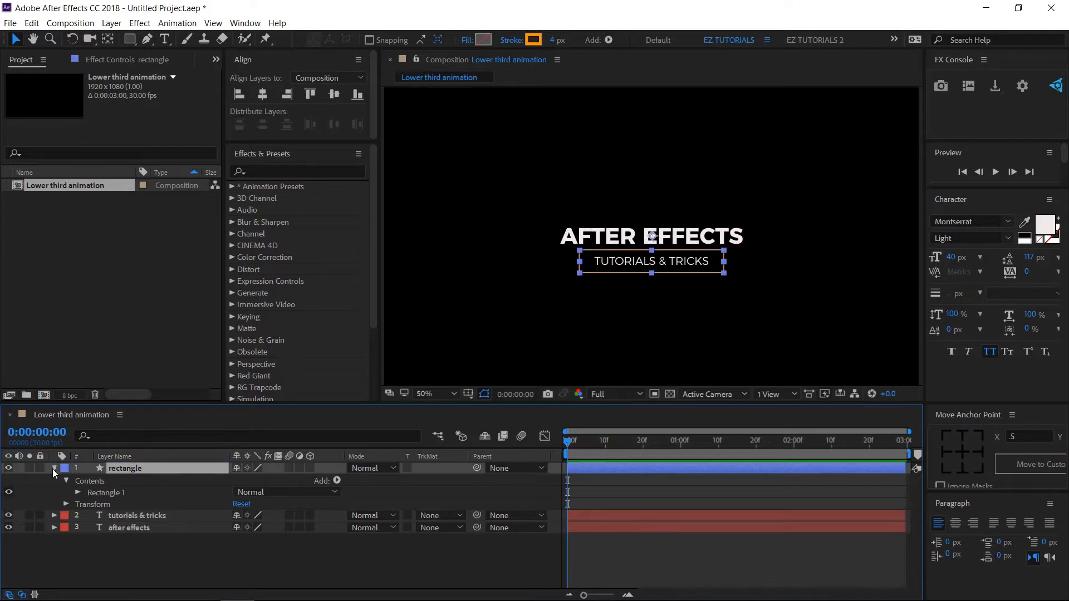
{"action": "left_click", "coordinate": [54, 468]}
- Duplicate the rectangle layer as "matte 1" and place the copy below the original in the layer order
{"action": "key", "text": "ctrl+d"}
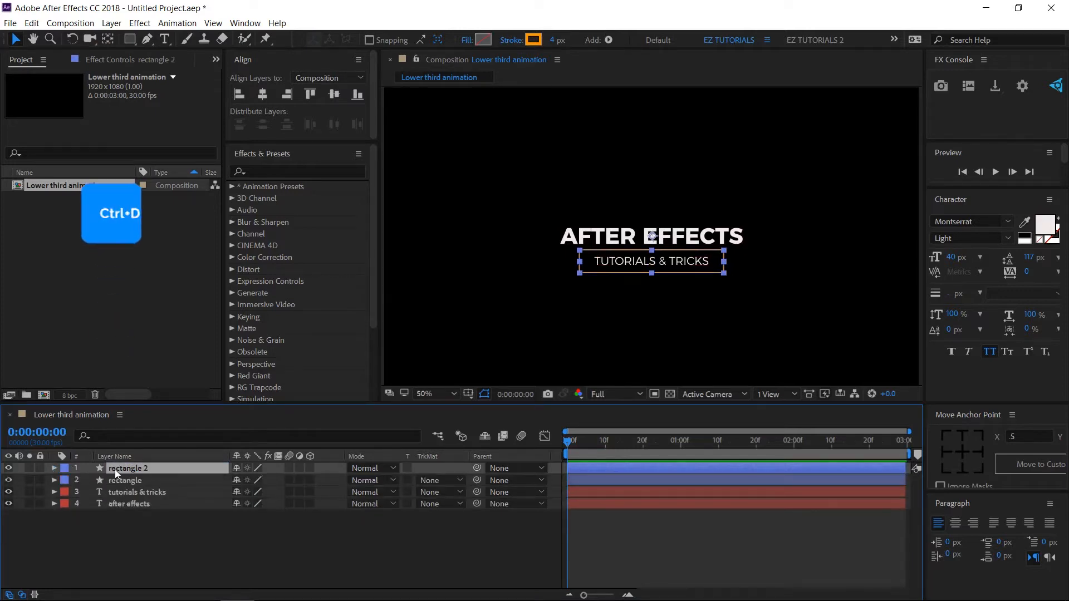
{"action": "key", "text": "Return"}
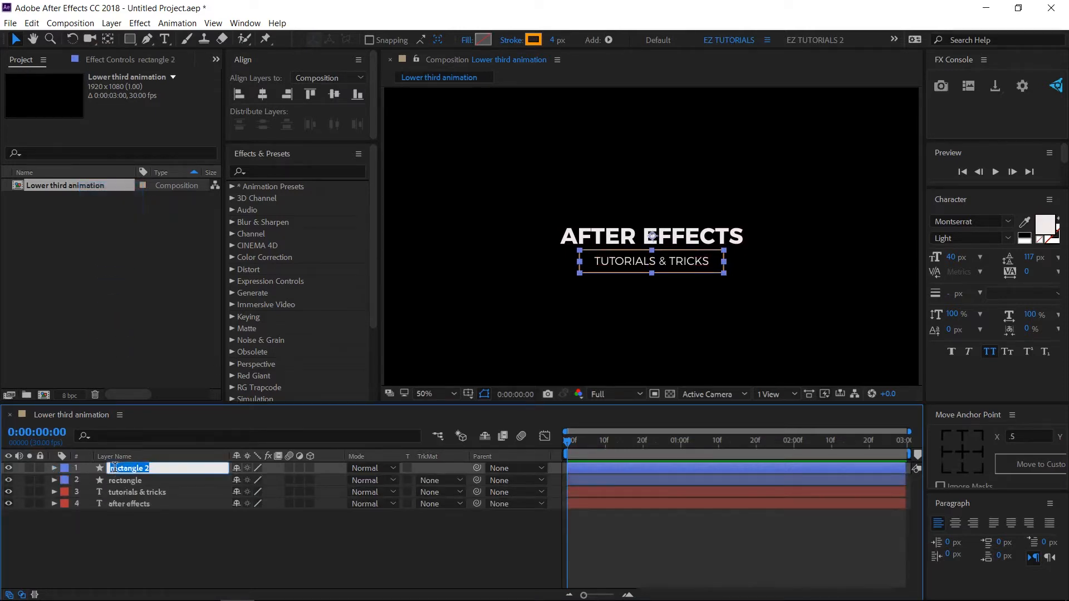
{"action": "type", "text": "mo"}
{"action": "key", "text": "Return"}
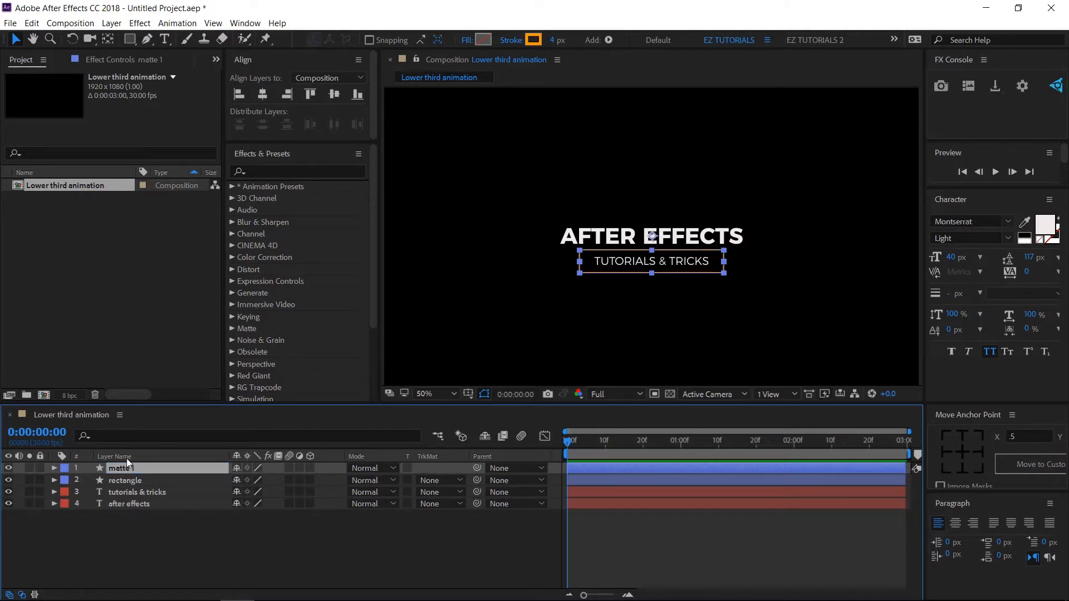
{"action": "left_click_drag", "start_coordinate": [136, 465], "coordinate": [145, 486]}
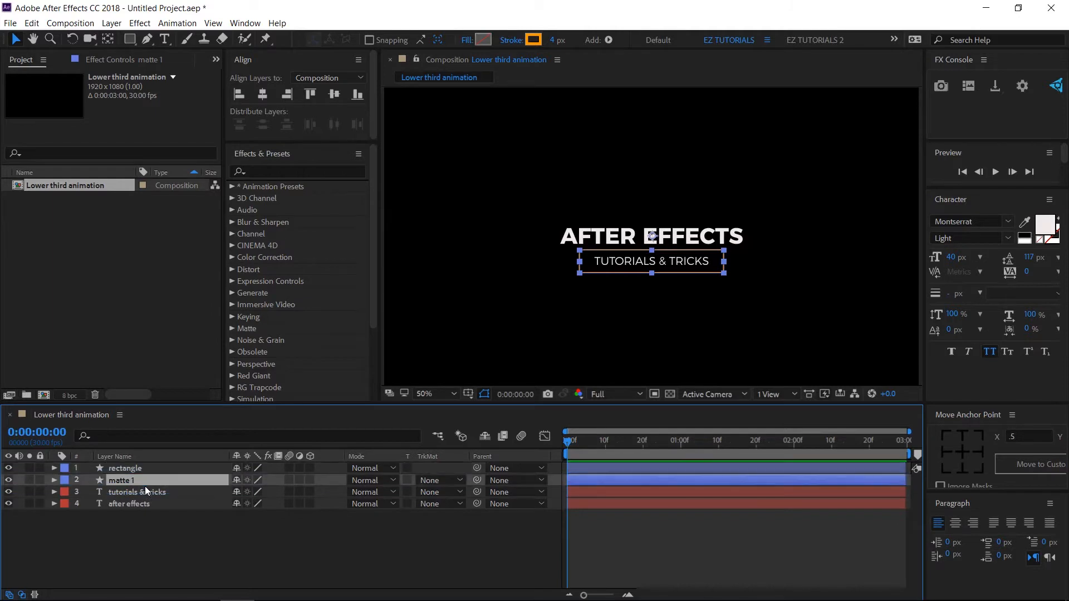
- Give the "matte 1" shape a solid color fill and remove its stroke
{"action": "left_click", "coordinate": [466, 40]}
{"action": "left_click", "coordinate": [481, 255]}
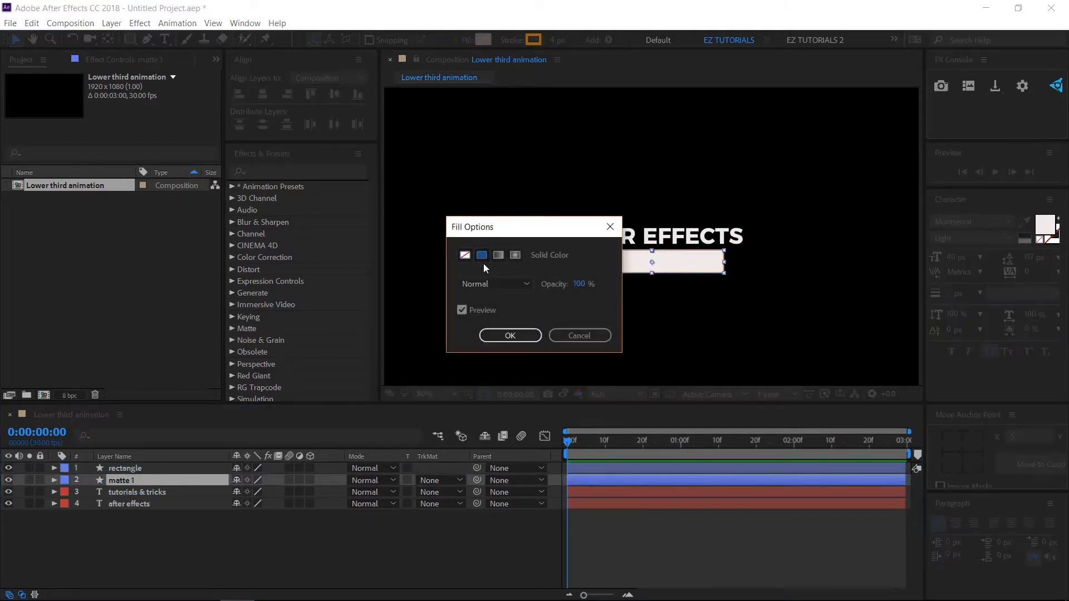
{"action": "left_click", "coordinate": [518, 335]}
{"action": "left_click", "coordinate": [509, 40]}
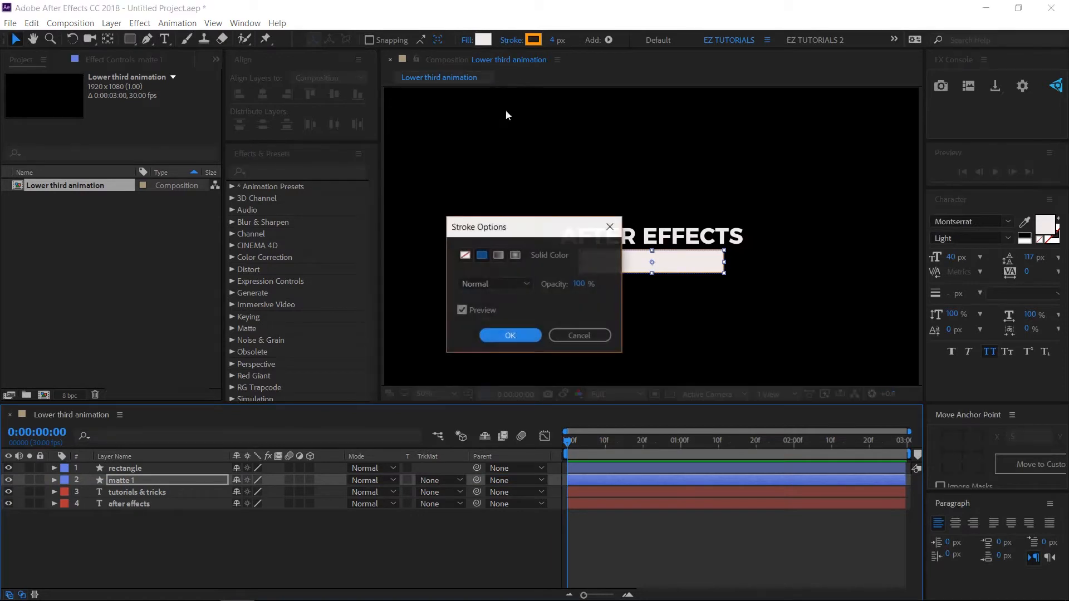
{"action": "left_click", "coordinate": [464, 255]}
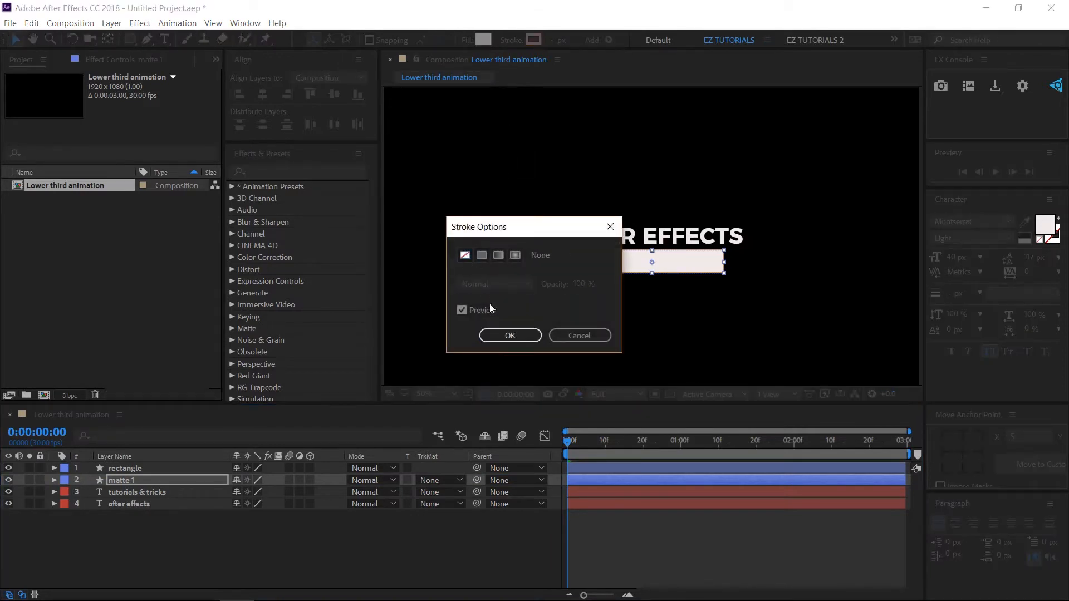
{"action": "left_click", "coordinate": [509, 336]}
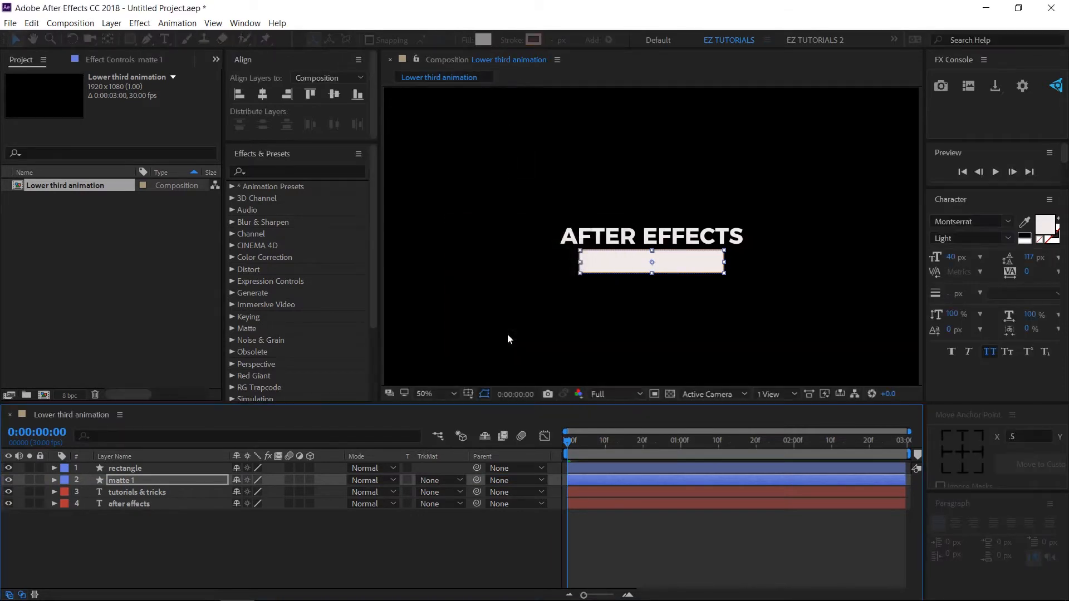
- Keyframe the "tutorials & tricks" text's current position at 0:00:01:00, and set its Y position to 574 at 0:00:00:00
{"action": "left_click", "coordinate": [680, 445]}
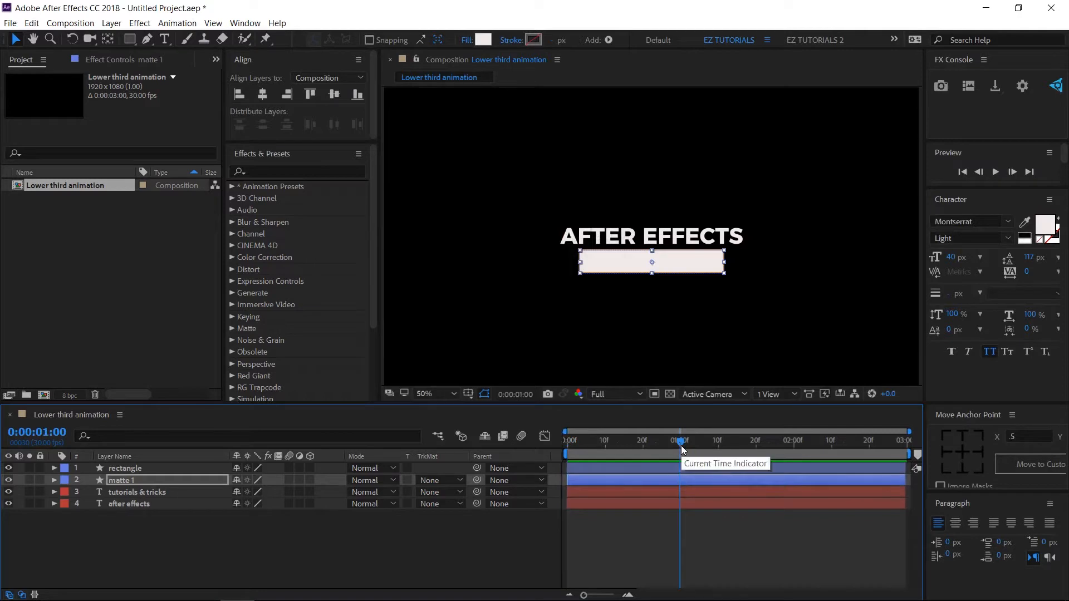
{"action": "left_click", "coordinate": [135, 494]}
{"action": "key", "text": "p"}
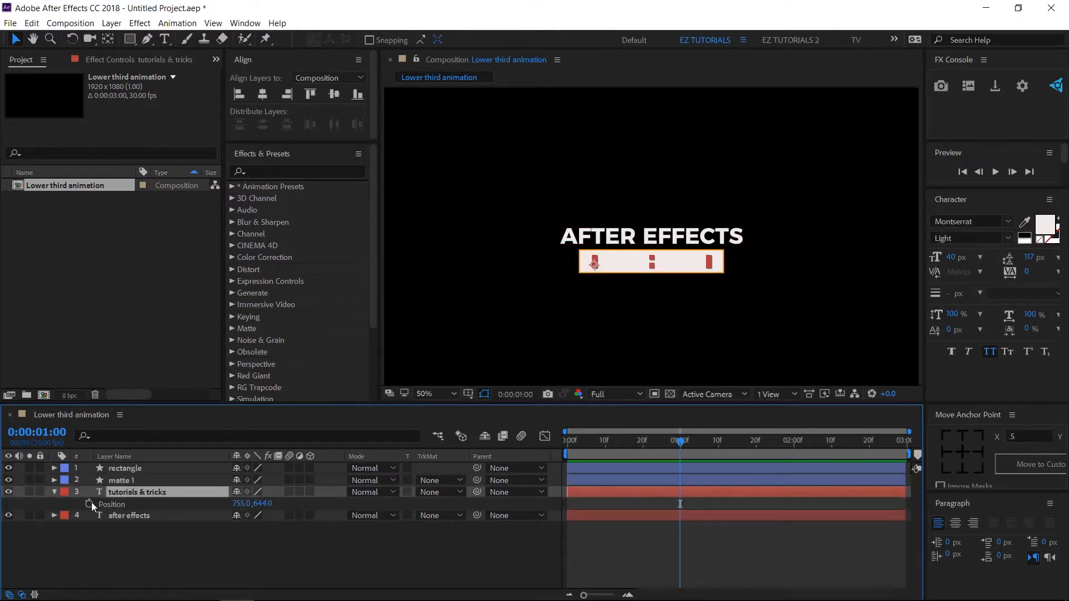
{"action": "left_click", "coordinate": [89, 503]}
{"action": "left_click_drag", "start_coordinate": [575, 444], "coordinate": [550, 442]}
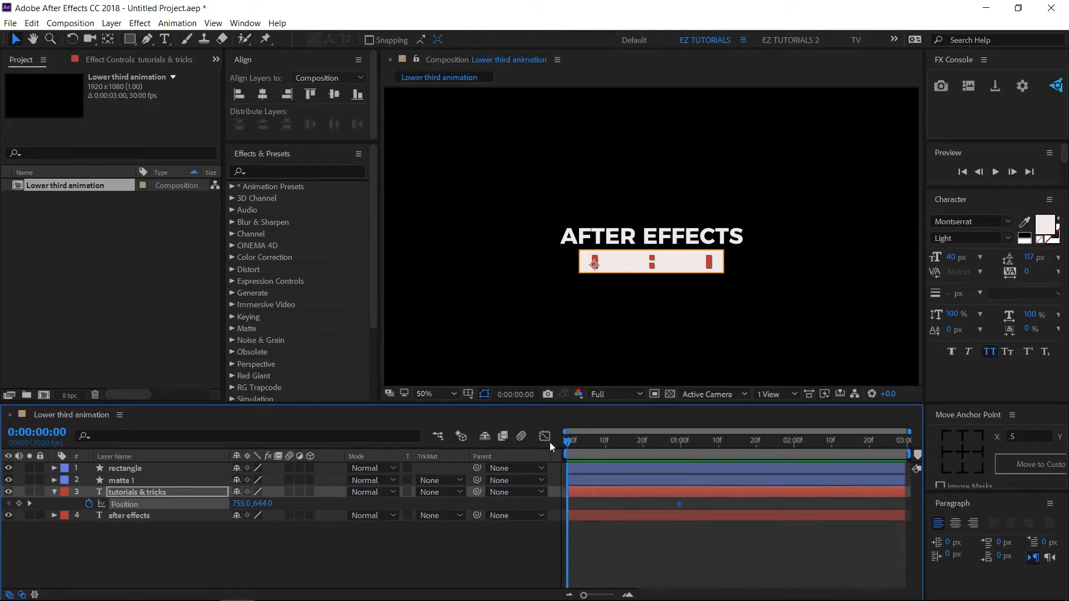
{"action": "left_click_drag", "start_coordinate": [262, 504], "coordinate": [216, 505]}
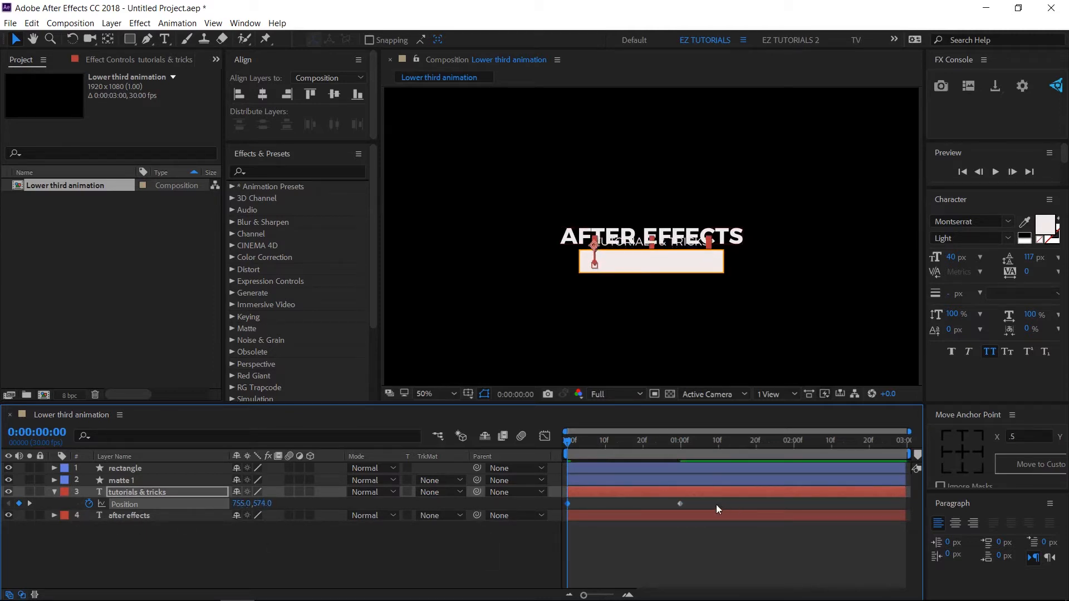
- Apply Easy Ease to both position keyframes of the "tutorials & tricks" layer
{"action": "left_click_drag", "start_coordinate": [705, 502], "coordinate": [565, 509]}
{"action": "right_click", "coordinate": [570, 503]}
{"action": "mouse_move", "coordinate": [656, 496]}
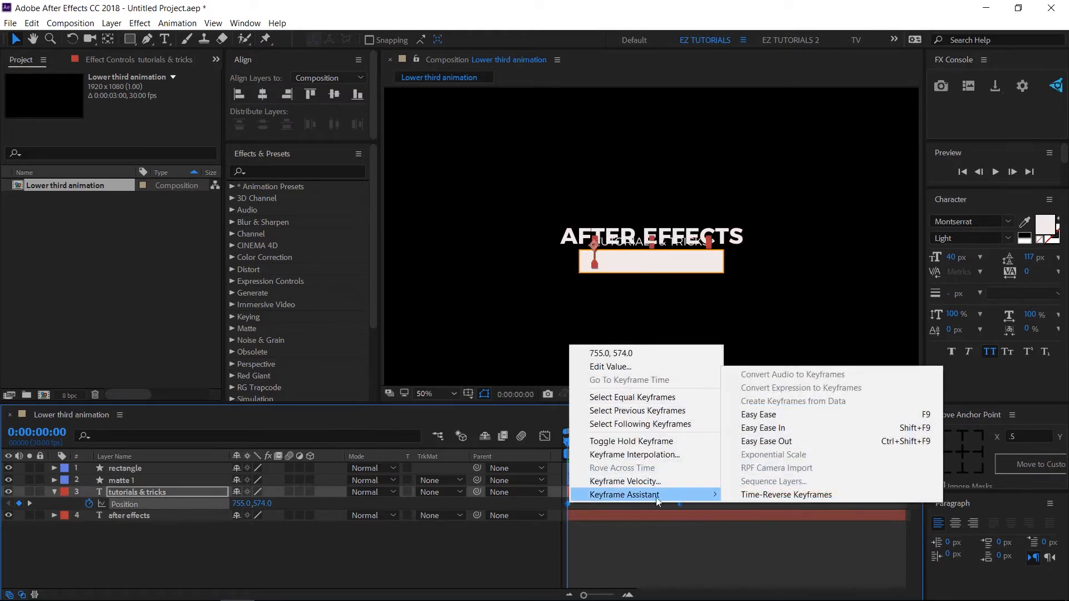
{"action": "left_click", "coordinate": [795, 422]}
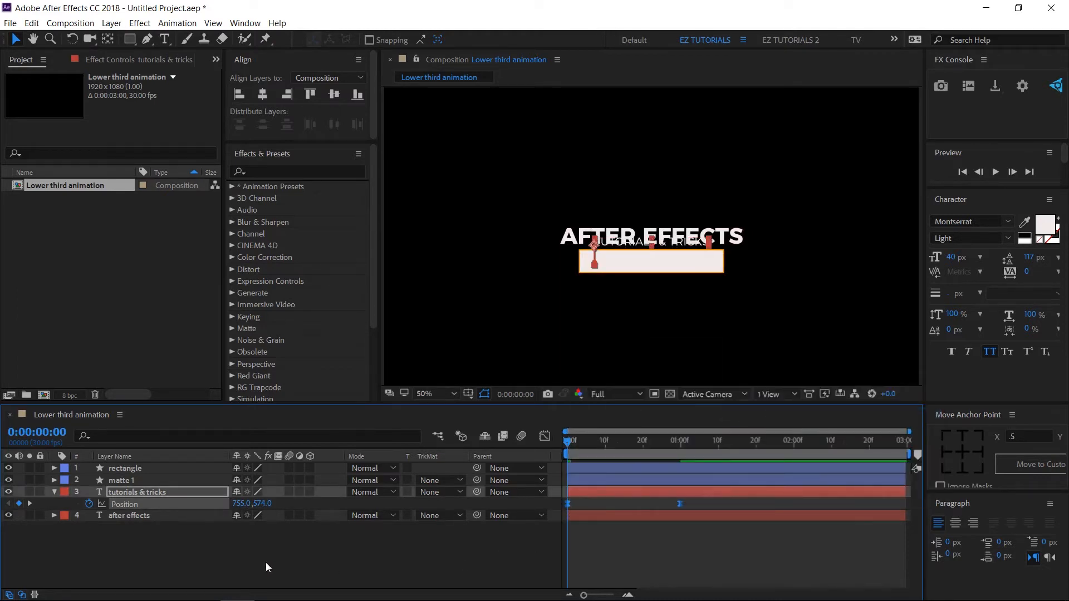
- Set the "tutorials & tricks" layer's track matte to Alpha Matte "matte 1" and scrub to one second to check the reveal
{"action": "left_click", "coordinate": [452, 489]}
{"action": "left_click", "coordinate": [452, 489]}
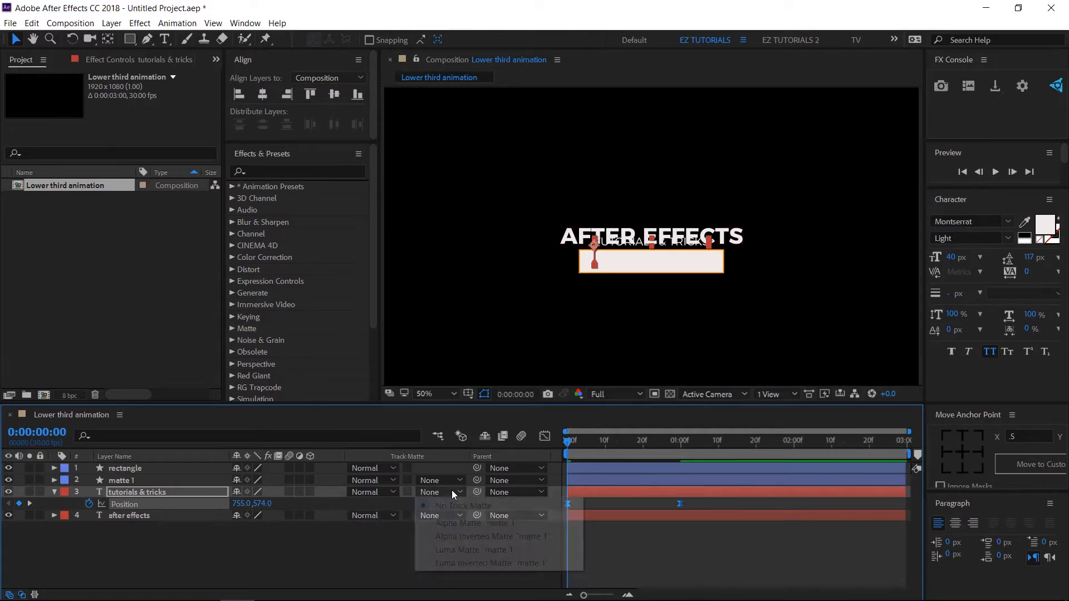
{"action": "left_click", "coordinate": [452, 490]}
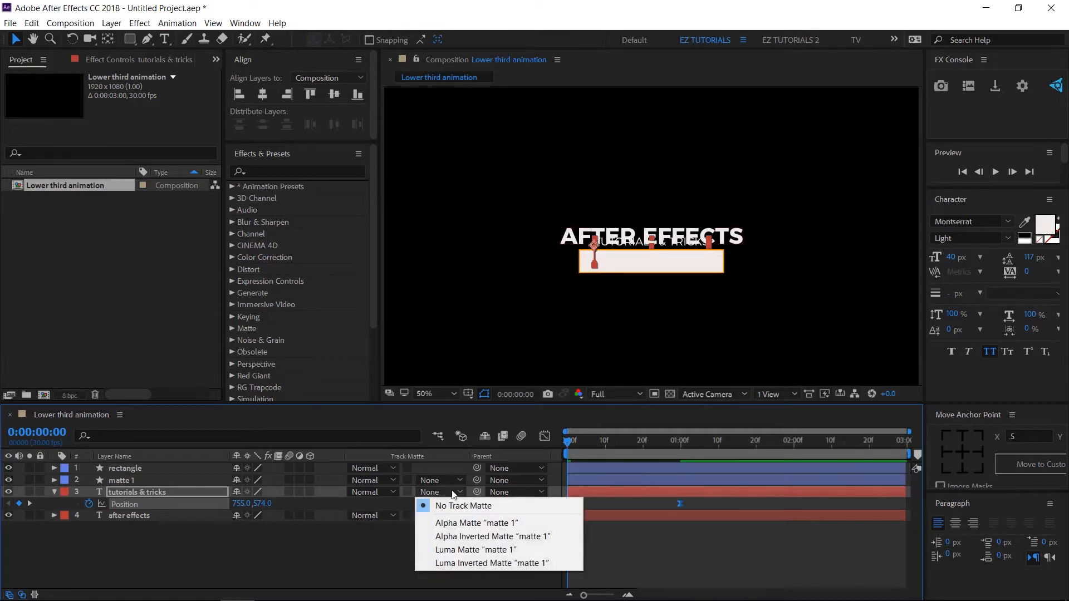
{"action": "left_click", "coordinate": [459, 523]}
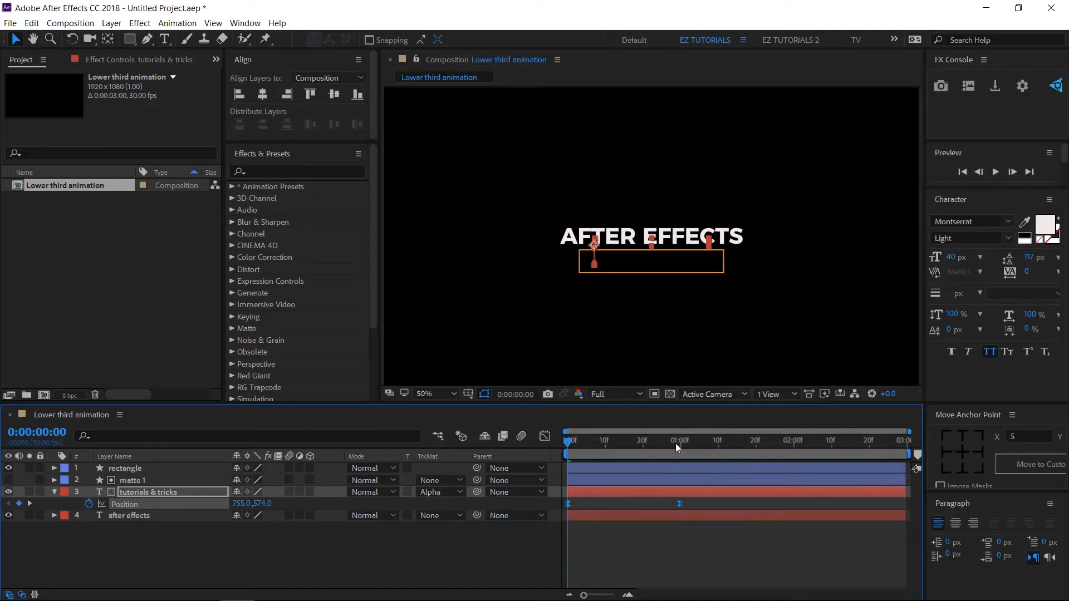
{"action": "left_click_drag", "start_coordinate": [566, 443], "coordinate": [675, 466]}
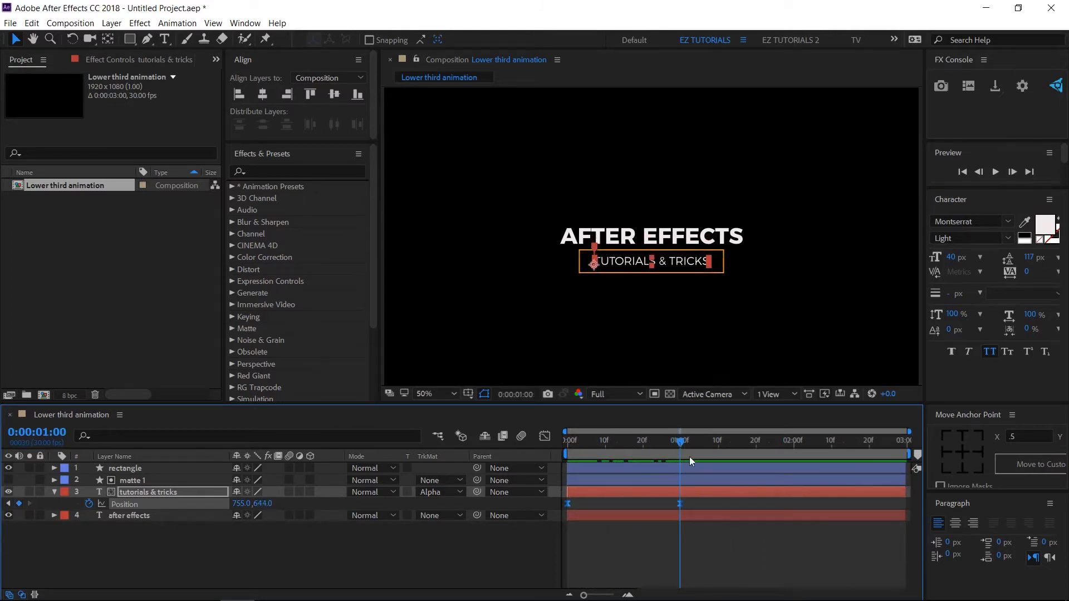
- With no layer selected, draw a filled, strokeless rectangle covering the "AFTER EFFECTS" title down to the frame's upper edge
{"action": "key", "text": "ctrl+shift+a"}
{"action": "left_click", "coordinate": [131, 42]}
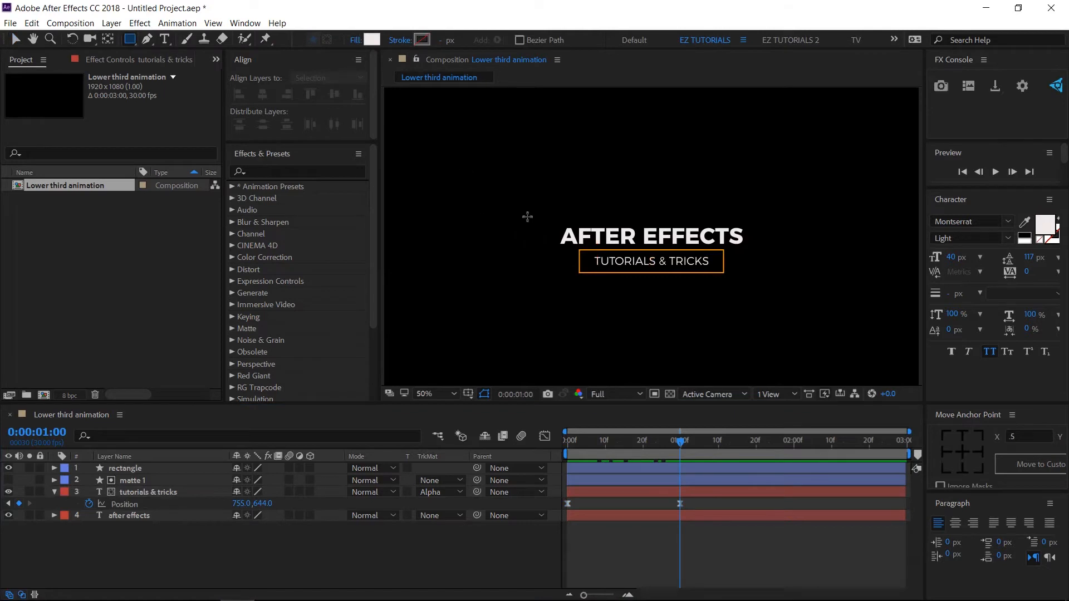
{"action": "left_click_drag", "start_coordinate": [538, 218], "coordinate": [790, 251]}
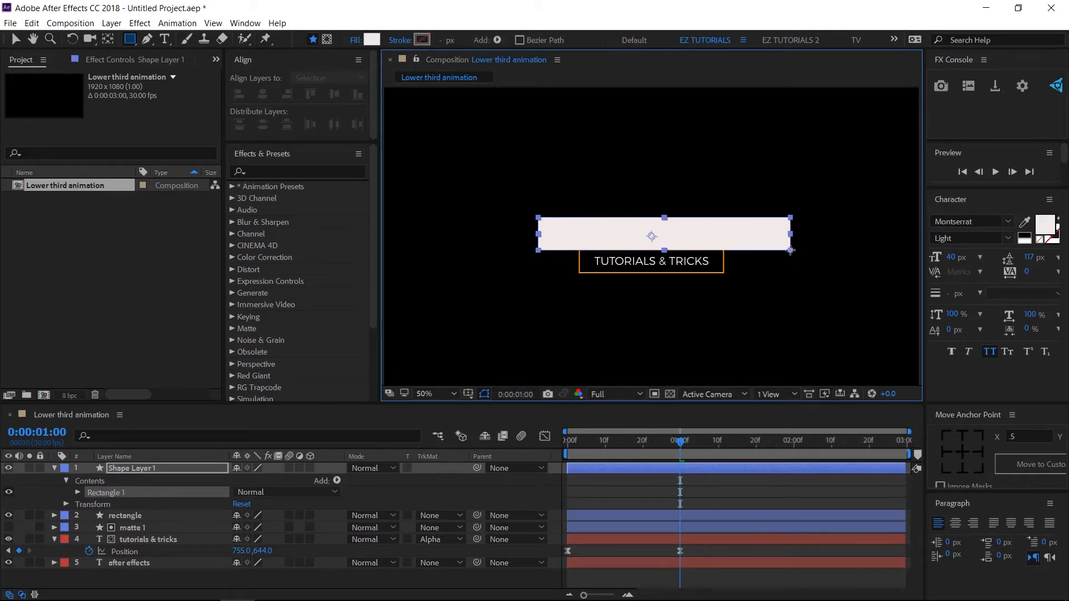
{"action": "left_click_drag", "start_coordinate": [791, 251], "coordinate": [790, 250]}
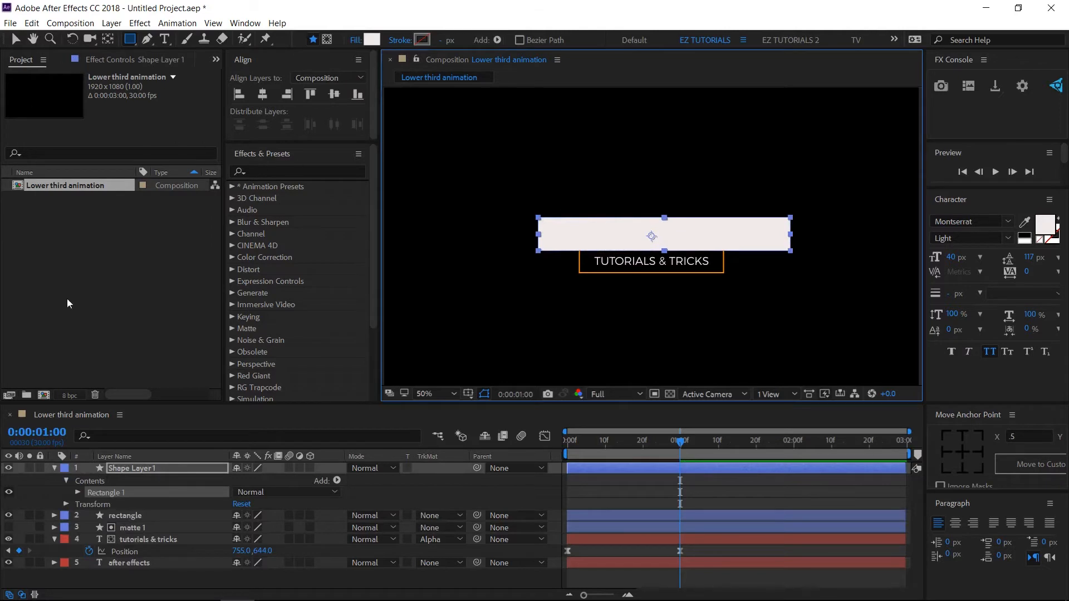
- Rename the new shape layer "matte 2", collapse it and place it directly above the "after effects" layer
{"action": "left_click", "coordinate": [135, 468]}
{"action": "key", "text": "Return"}
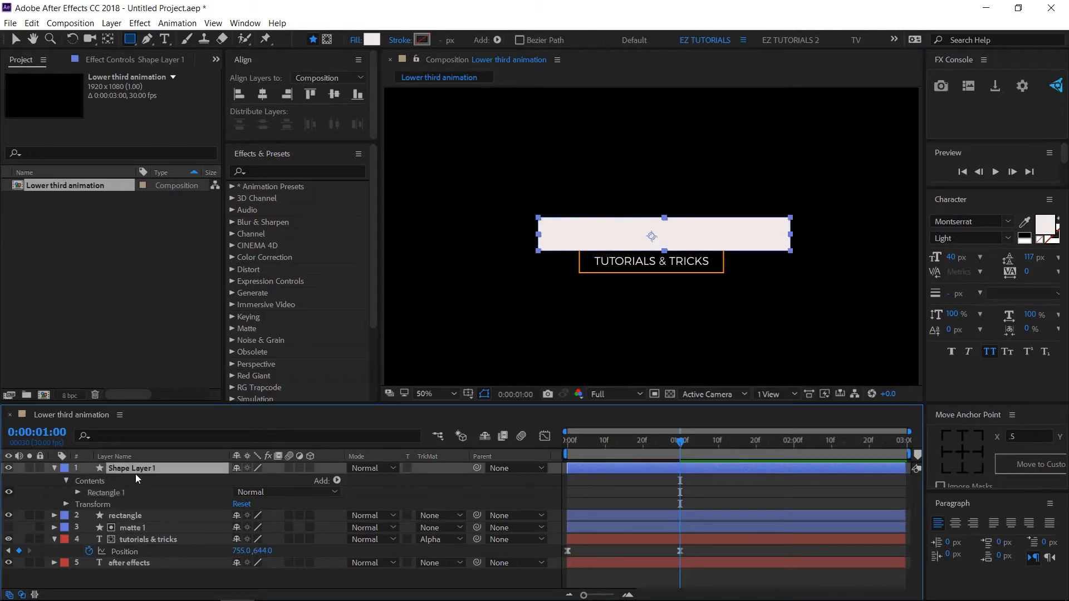
{"action": "type", "text": "matte 2"}
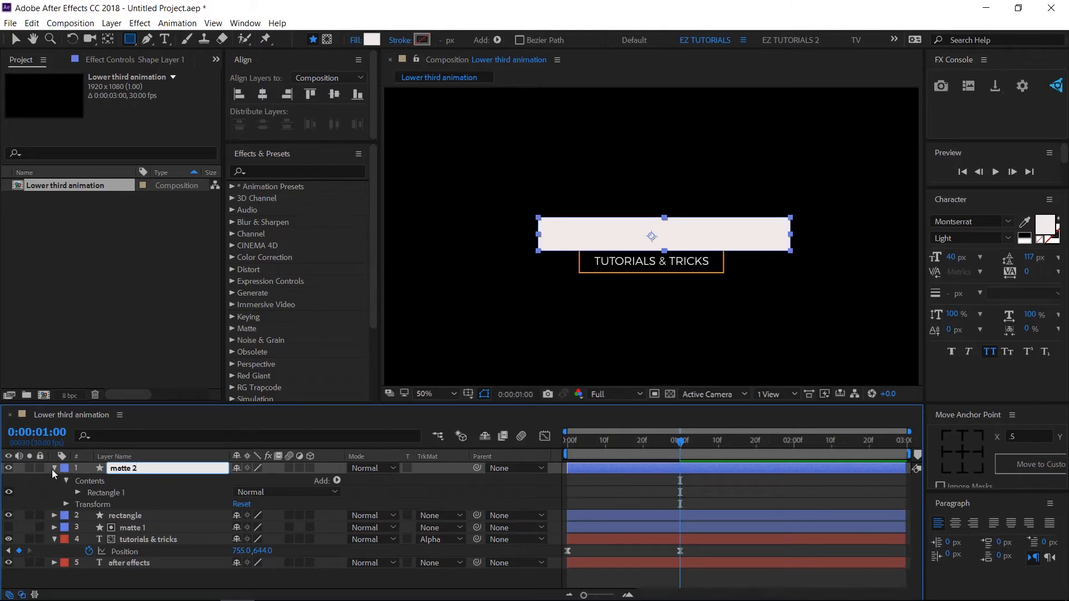
{"action": "left_click", "coordinate": [51, 469]}
{"action": "left_click_drag", "start_coordinate": [108, 469], "coordinate": [97, 523]}
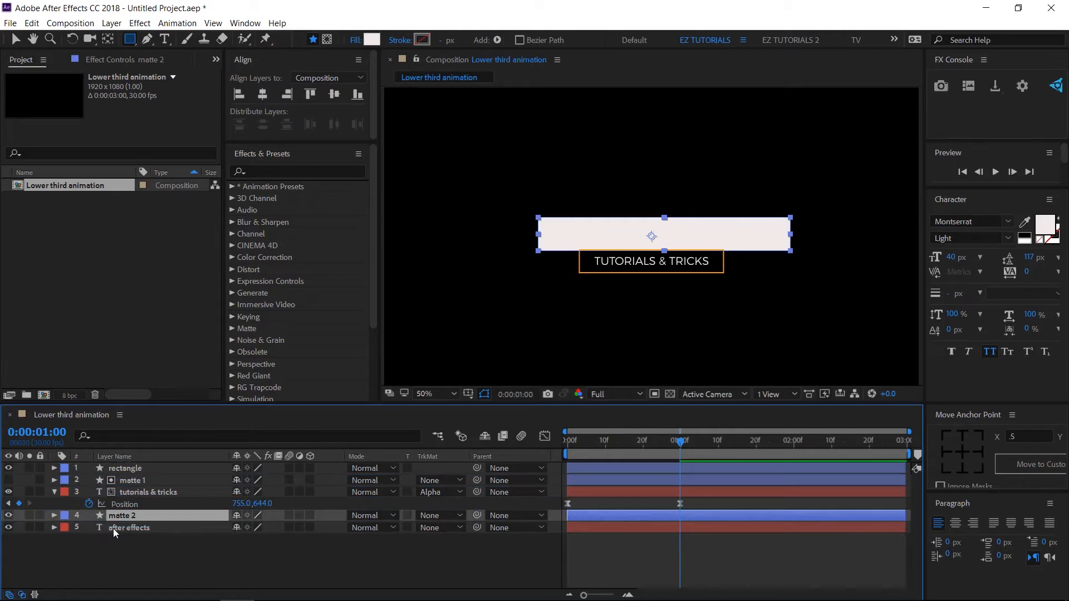
- Keyframe the "after effects" text's current position at 0:00:01:00, and set its Y position to 667.2 at 0:00:00:00
{"action": "left_click", "coordinate": [168, 529]}
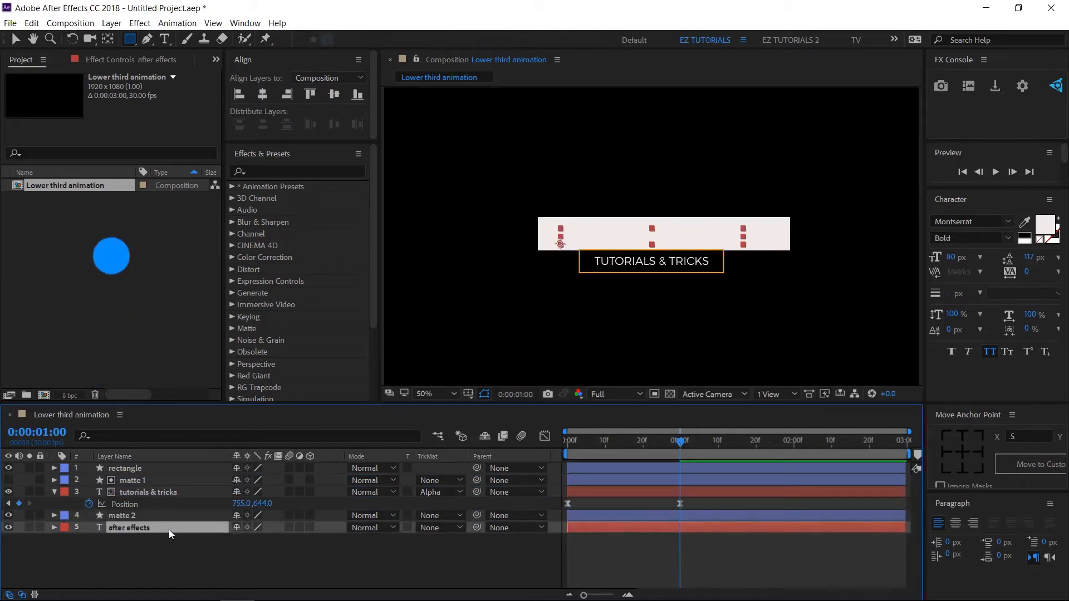
{"action": "key", "text": "p"}
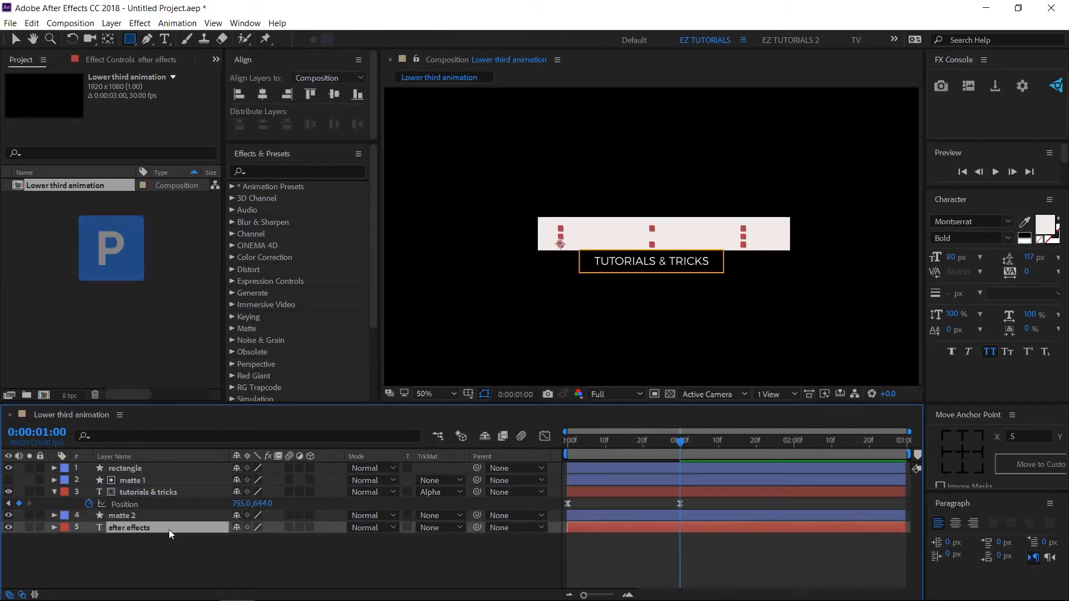
{"action": "key", "text": "p"}
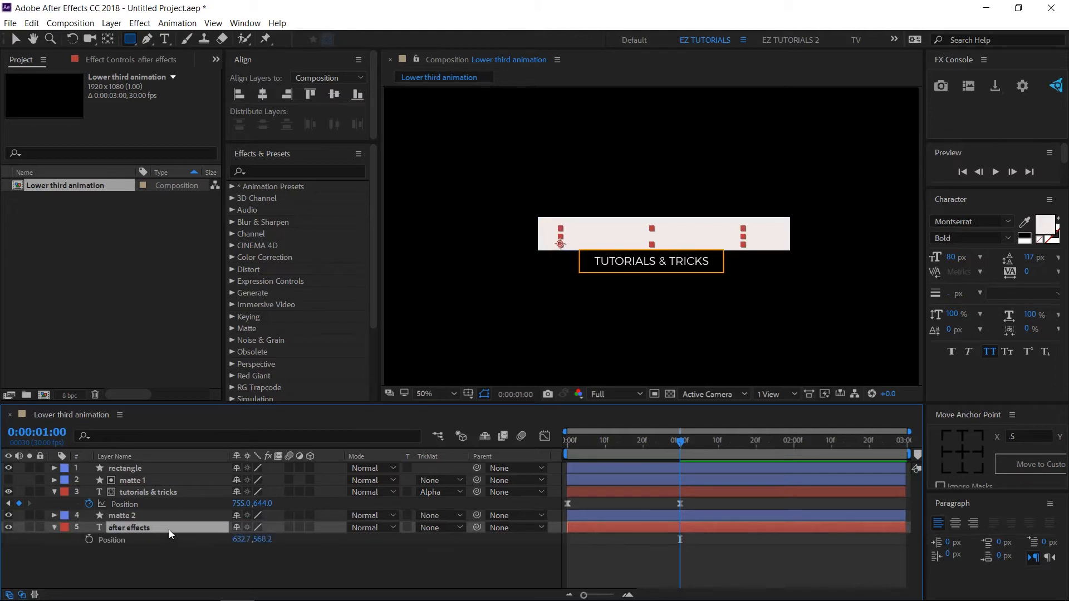
{"action": "left_click", "coordinate": [89, 540]}
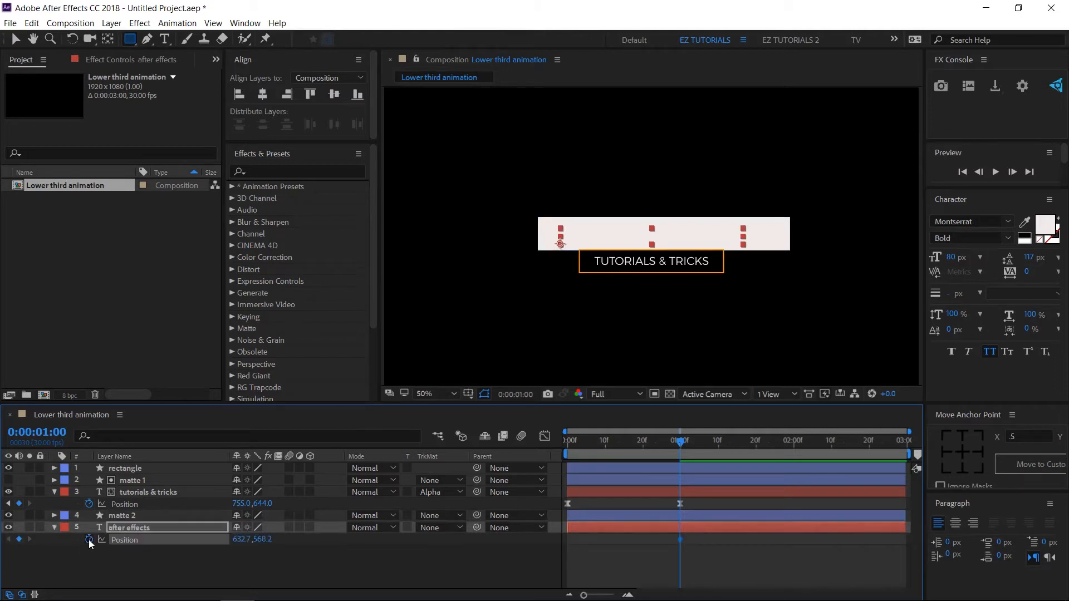
{"action": "left_click_drag", "start_coordinate": [571, 443], "coordinate": [559, 445]}
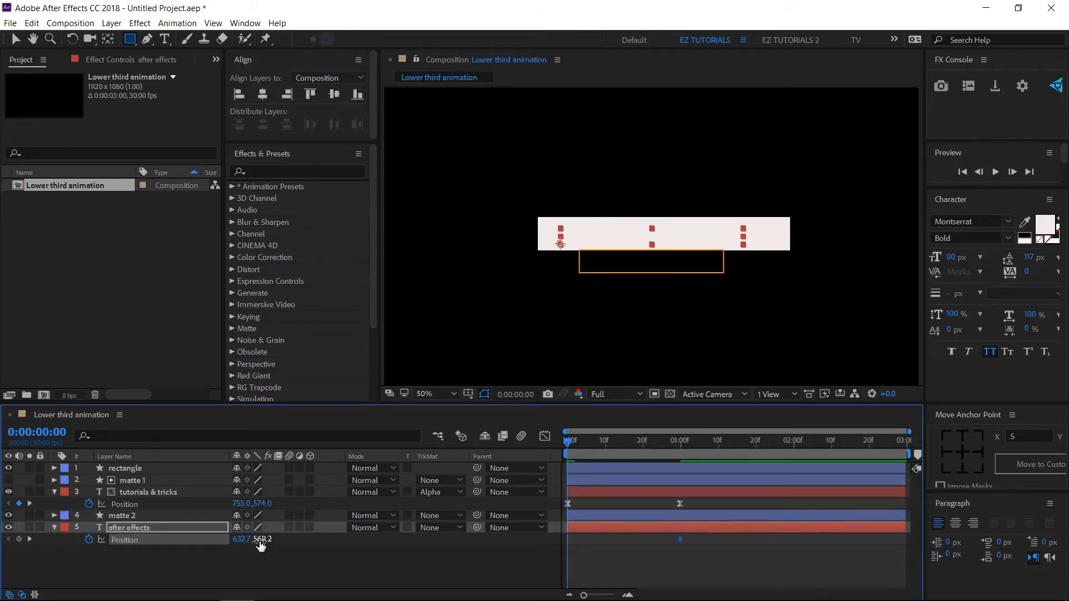
{"action": "left_click_drag", "start_coordinate": [262, 539], "coordinate": [332, 540]}
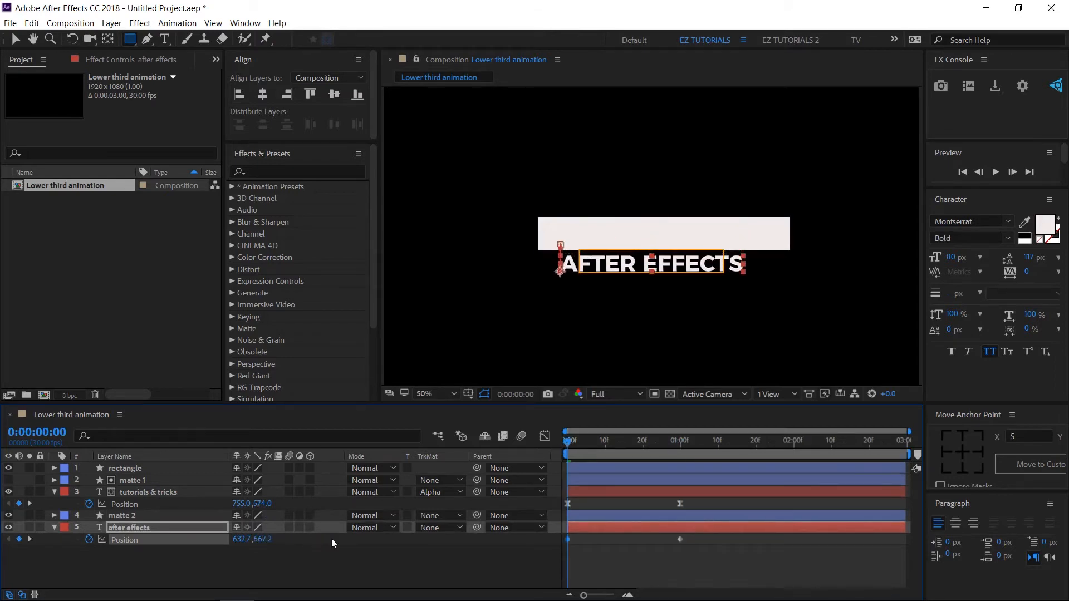
- Apply Easy Ease to both position keyframes of the "after effects" layer
{"action": "left_click_drag", "start_coordinate": [725, 548], "coordinate": [558, 537]}
{"action": "right_click", "coordinate": [570, 539]}
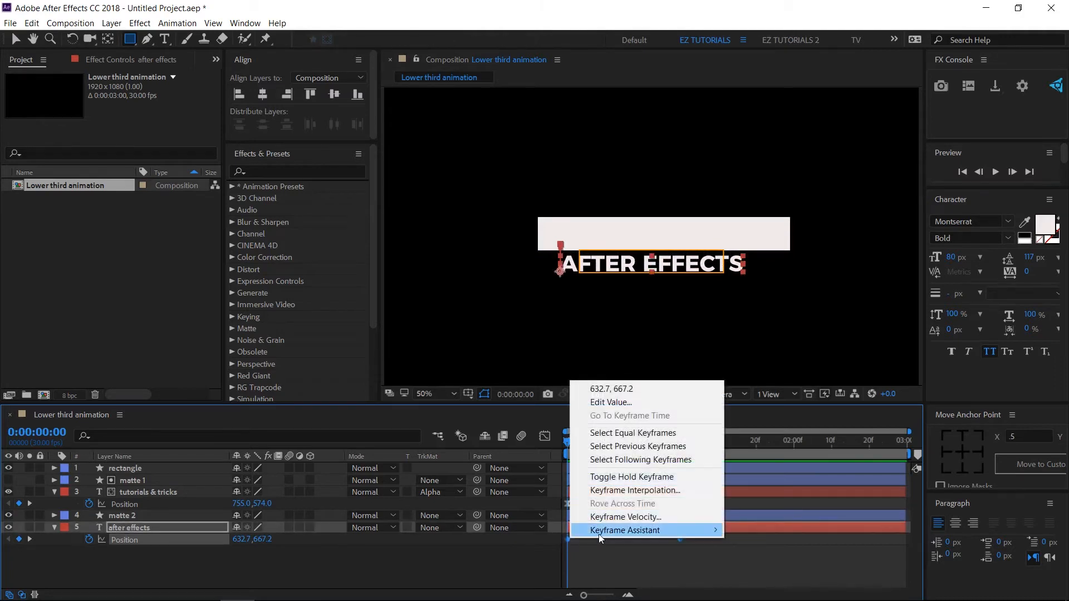
{"action": "mouse_move", "coordinate": [606, 532]}
{"action": "left_click", "coordinate": [786, 454]}
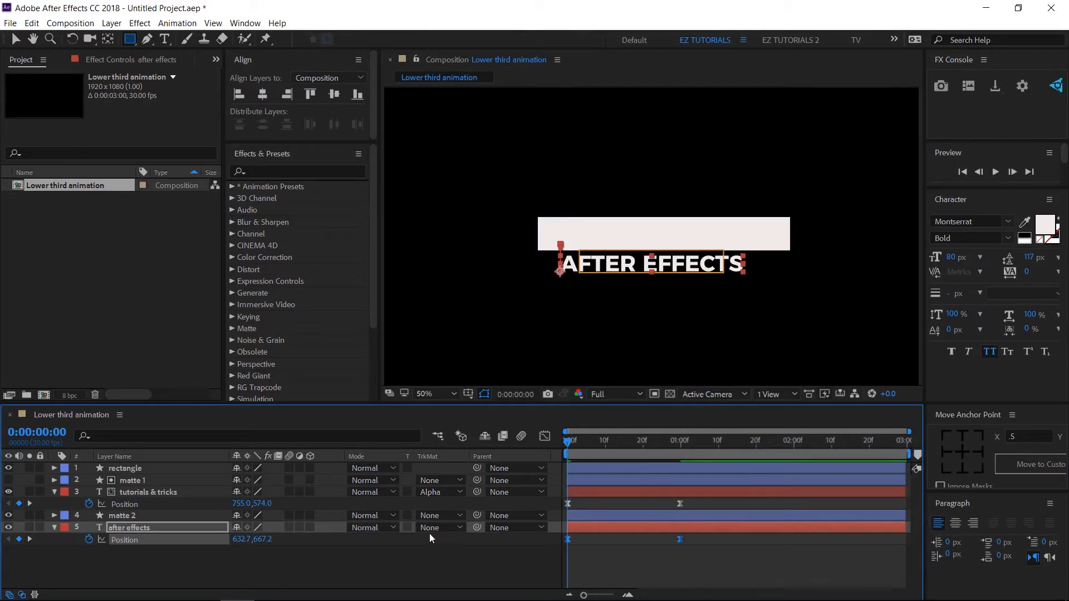
- Set the "after effects" layer's track matte to Alpha Matte "matte 2" and preview the animation from the start
{"action": "left_click", "coordinate": [449, 527]}
{"action": "left_click", "coordinate": [463, 474]}
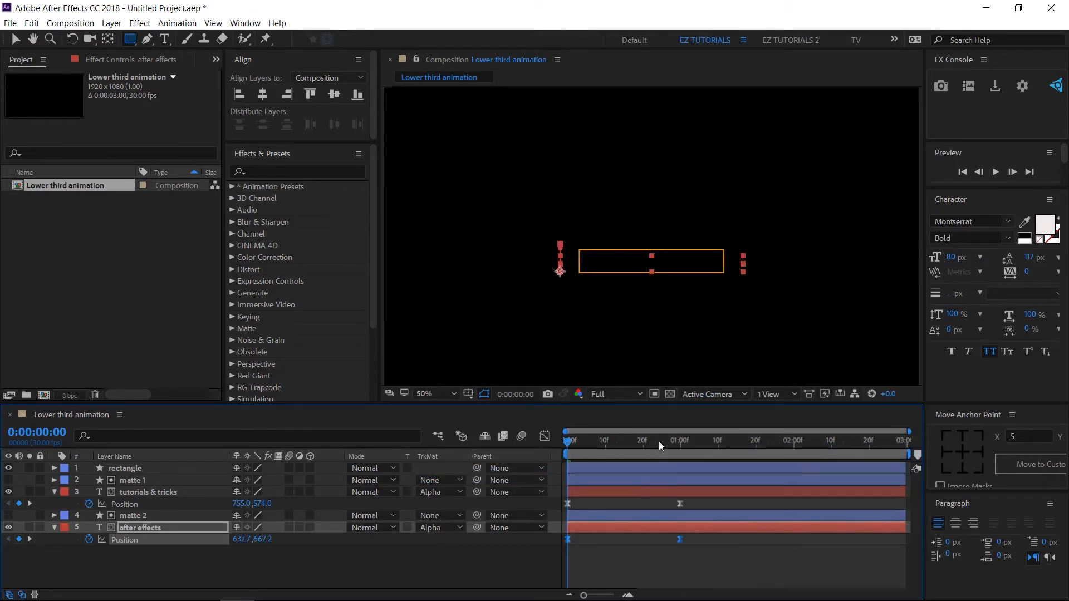
{"action": "left_click_drag", "start_coordinate": [677, 440], "coordinate": [556, 442]}
{"action": "left_click", "coordinate": [995, 172]}
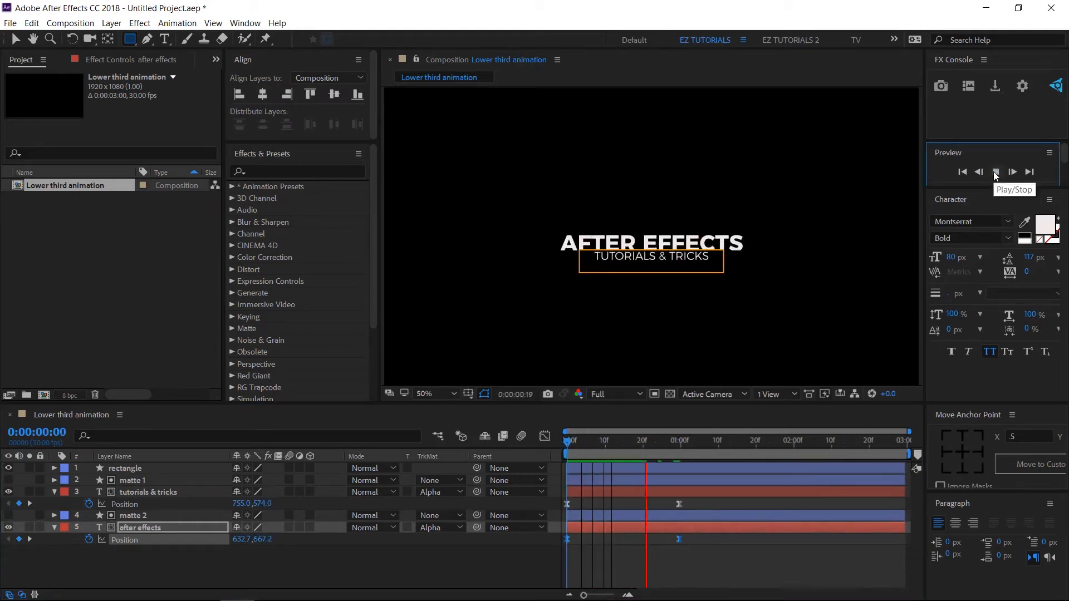
{"action": "left_click", "coordinate": [995, 172]}
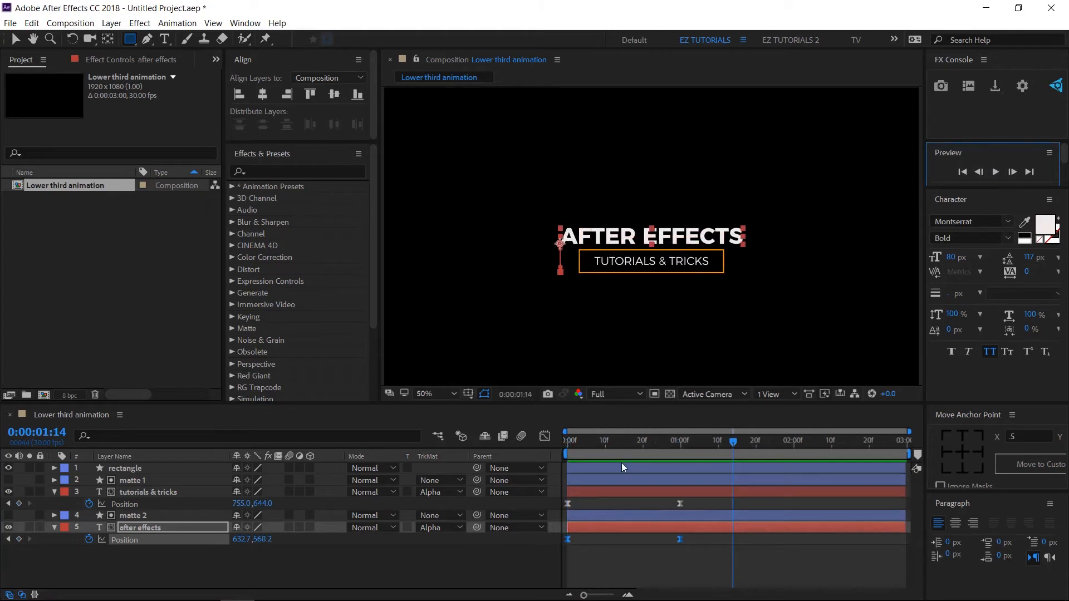
- Collapse the "tutorials & tricks" and "after effects" layers and add Trim Paths to the "rectangle" layer's contents
{"action": "left_click", "coordinate": [54, 492]}
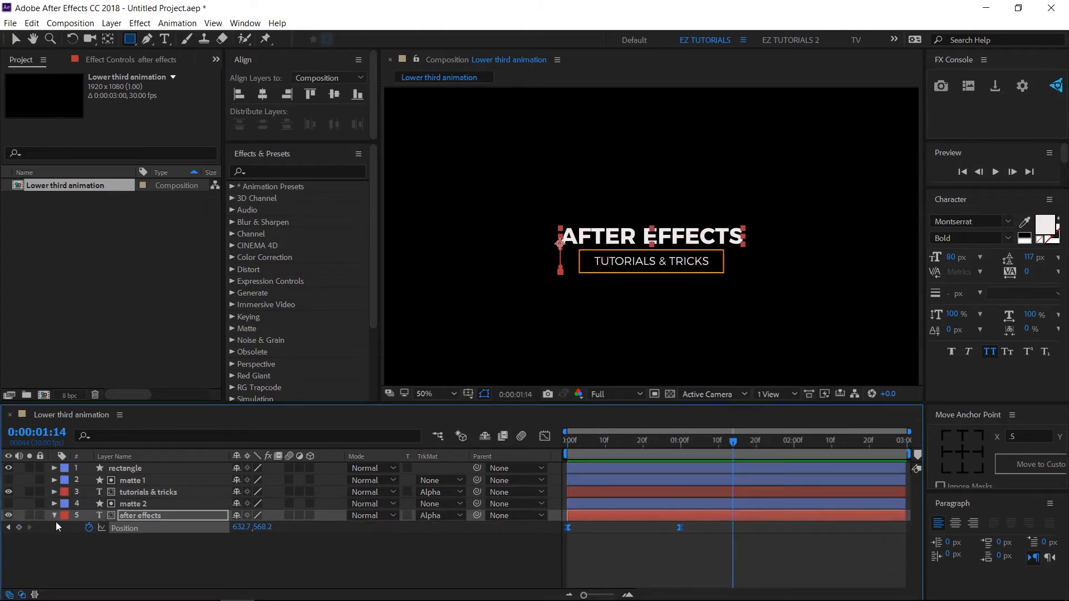
{"action": "left_click", "coordinate": [56, 516]}
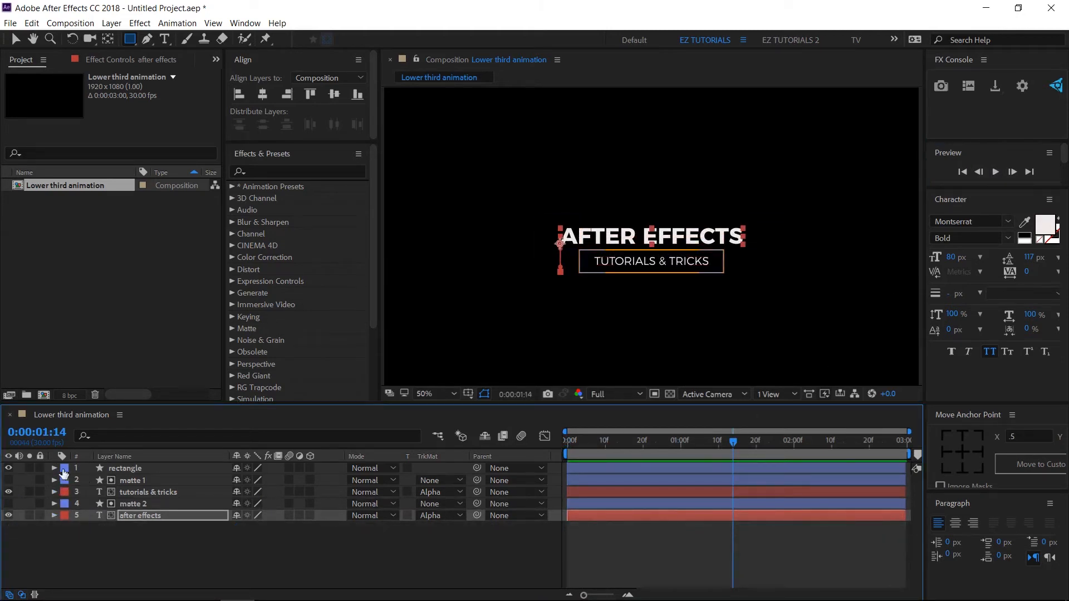
{"action": "left_click", "coordinate": [55, 468]}
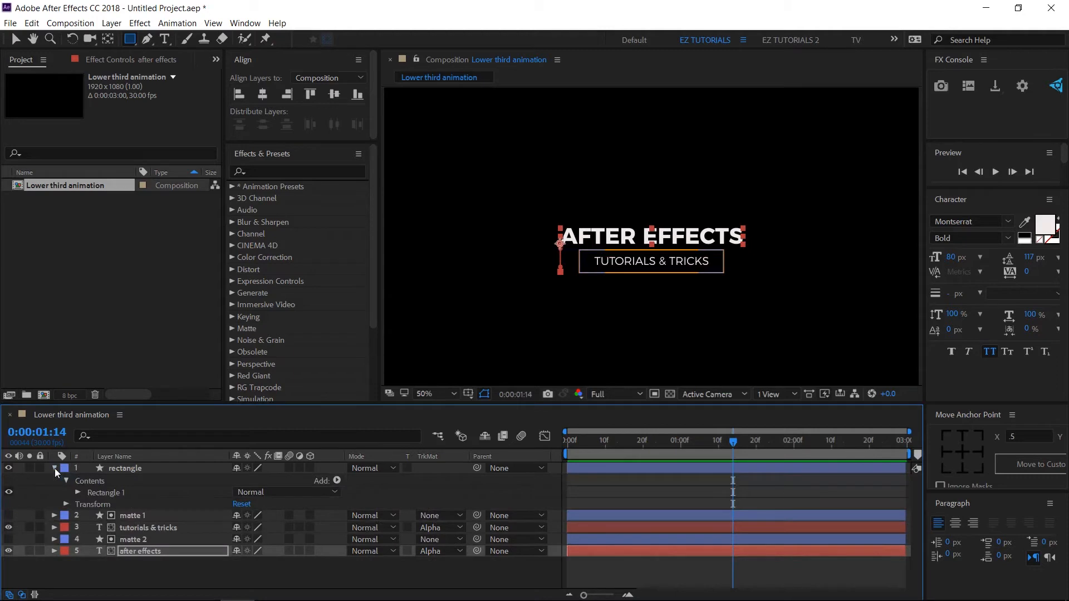
{"action": "left_click", "coordinate": [334, 481]}
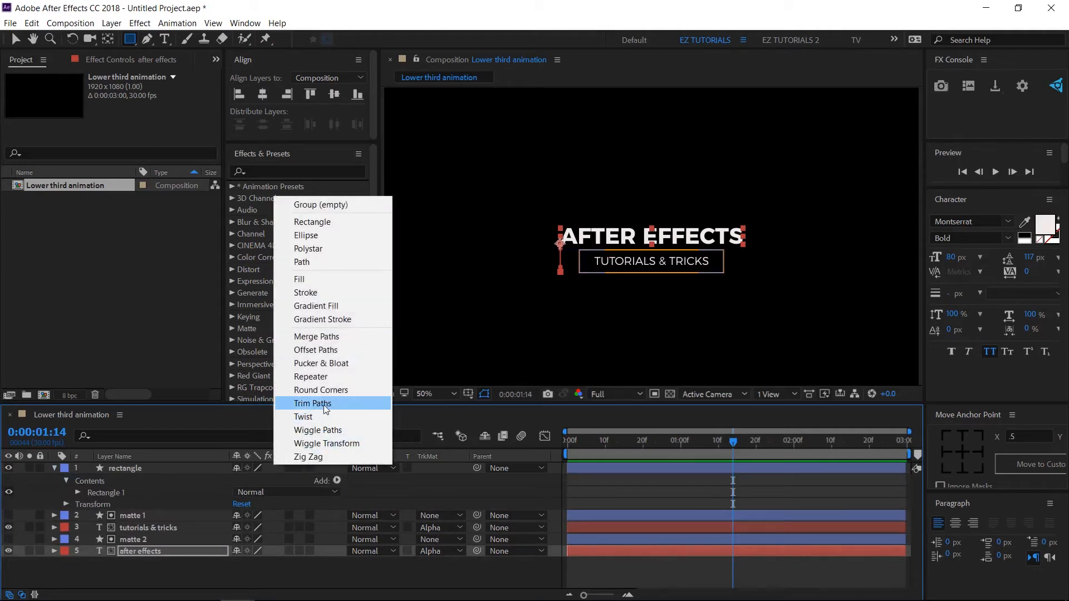
{"action": "left_click", "coordinate": [313, 403]}
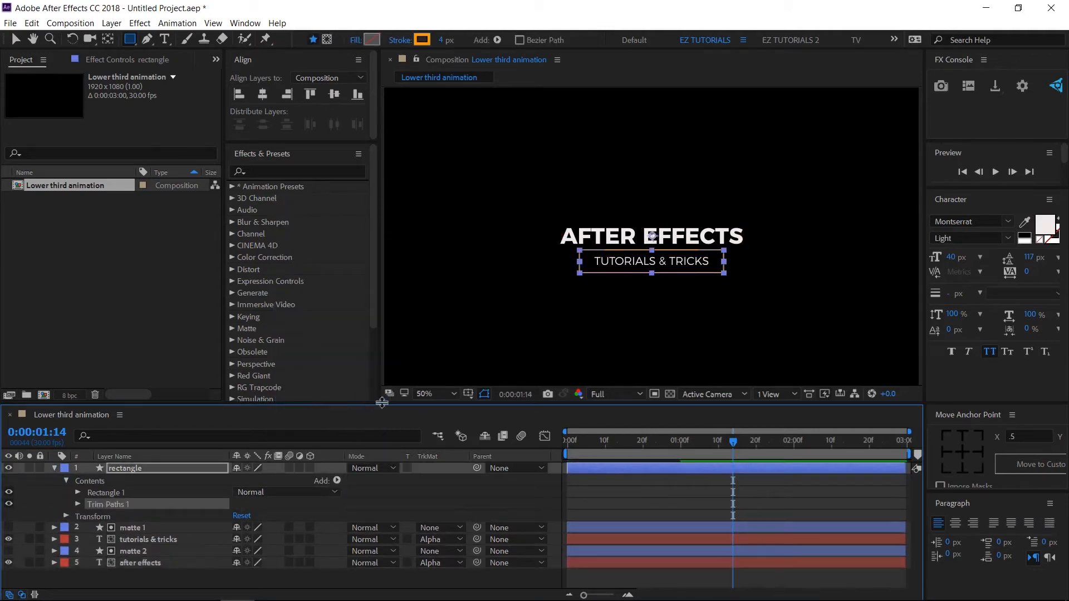
- Go to 0:00:00:00 and try out the End value of the rectangle's Trim Paths, bringing it down to 0%
{"action": "left_click_drag", "start_coordinate": [640, 441], "coordinate": [566, 439]}
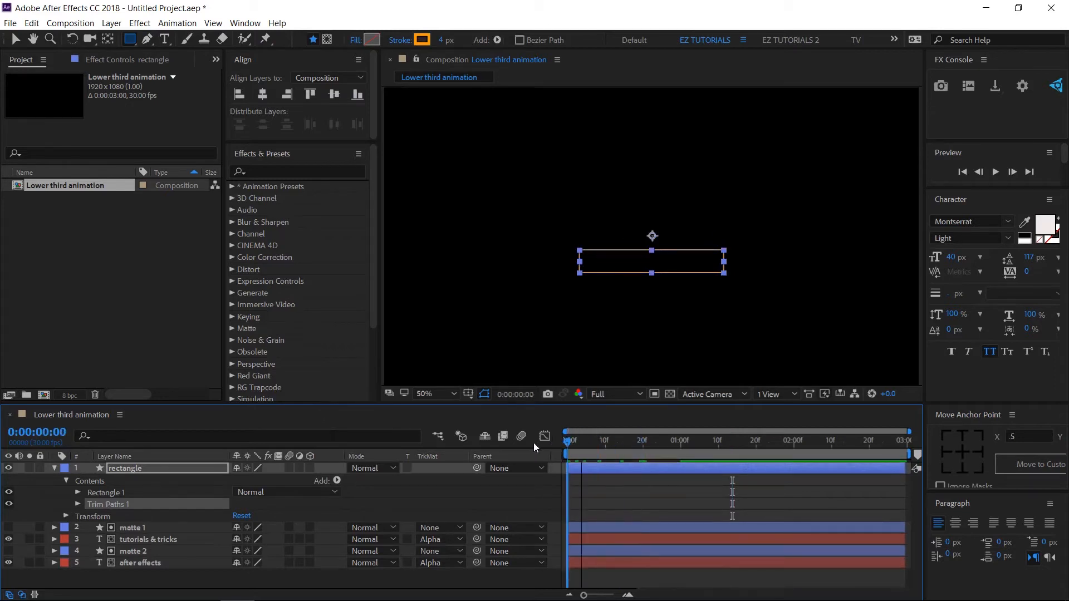
{"action": "left_click", "coordinate": [77, 504]}
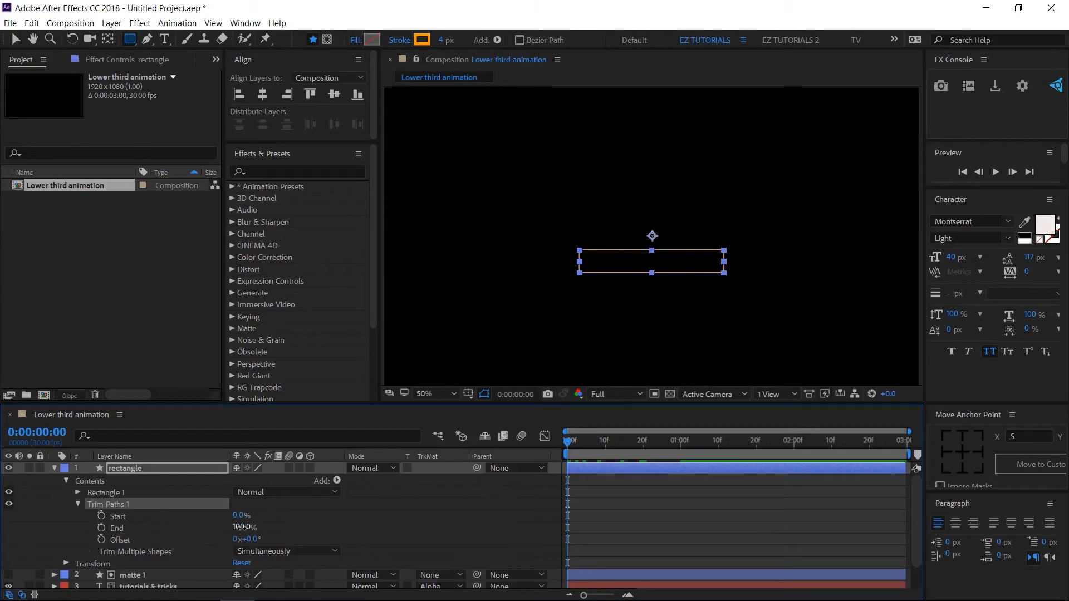
{"action": "left_click_drag", "start_coordinate": [239, 528], "coordinate": [131, 534]}
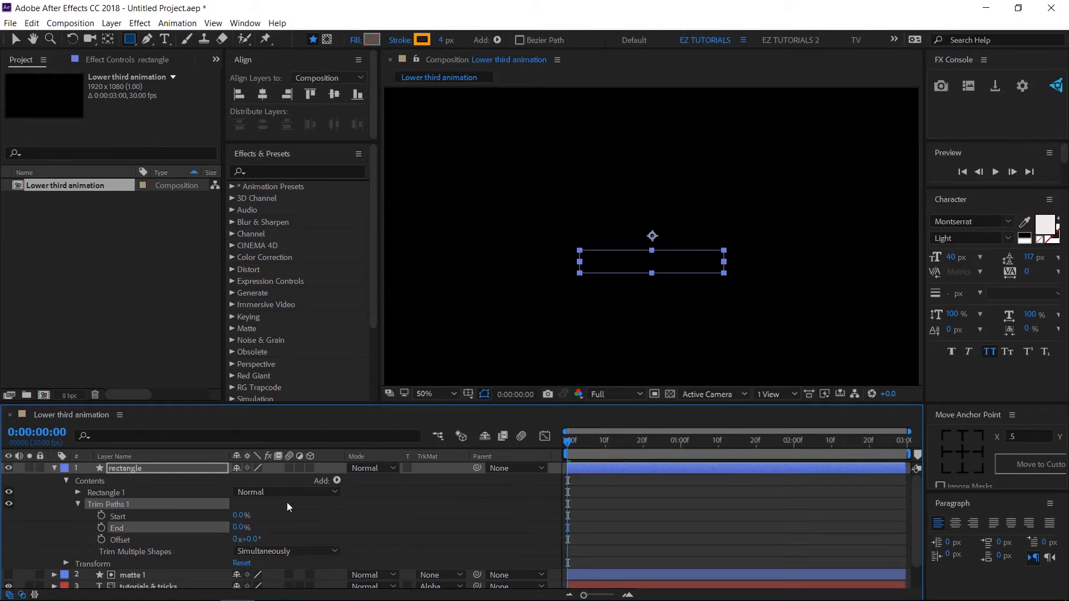
{"action": "left_click", "coordinate": [483, 393]}
{"action": "mouse_move", "coordinate": [239, 528]}
{"action": "left_mouse_down"}
{"action": "mouse_move", "coordinate": [256, 527]}
{"action": "mouse_move", "coordinate": [234, 529]}
{"action": "left_mouse_up"}
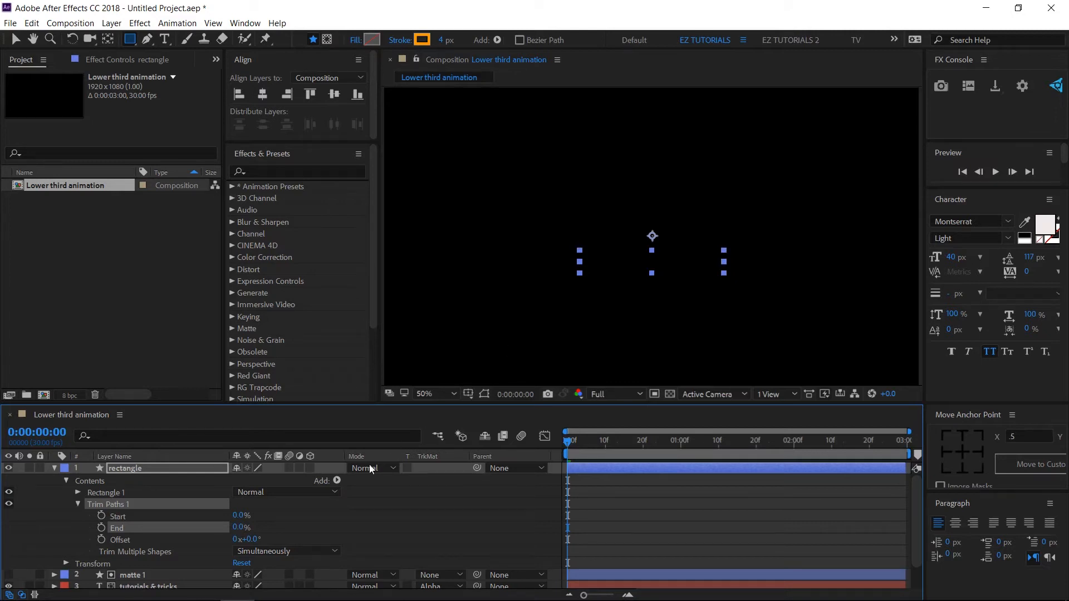
- Set the Offset of the rectangle's Trim Paths to -158°
{"action": "mouse_move", "coordinate": [252, 538]}
{"action": "left_mouse_down"}
{"action": "mouse_move", "coordinate": [239, 538]}
{"action": "mouse_move", "coordinate": [250, 529]}
{"action": "mouse_move", "coordinate": [250, 541]}
{"action": "mouse_move", "coordinate": [136, 537]}
{"action": "left_mouse_up"}
{"action": "left_click", "coordinate": [255, 539]}
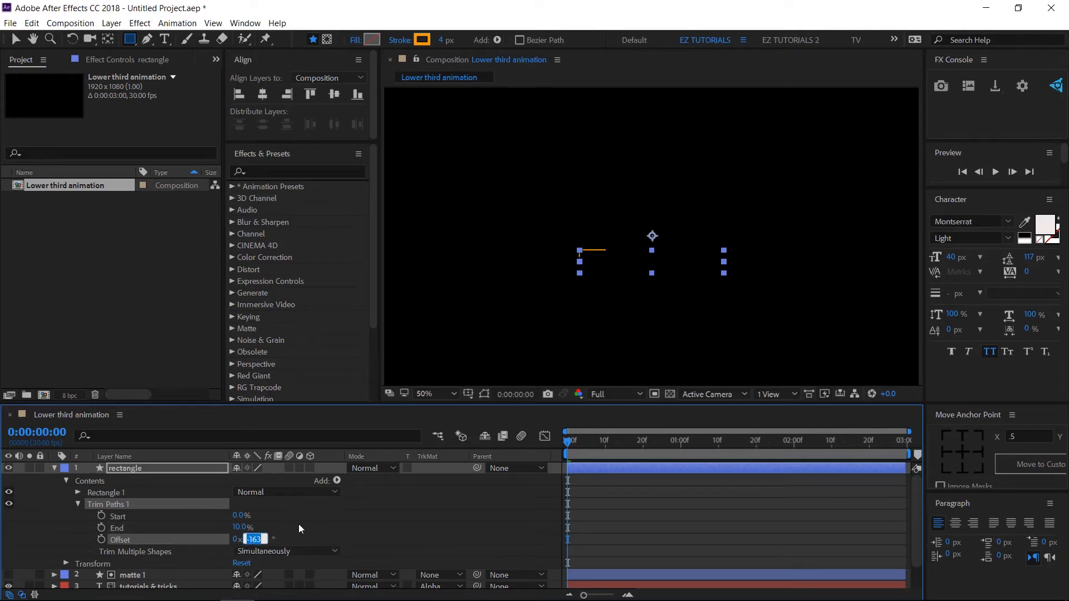
{"action": "type", "text": "-158"}
{"action": "key", "text": "Return"}
- Keyframe the rectangle's Trim Paths End at 0% at 0:00:00:00 and at 100% at 0:00:01:00
{"action": "left_click_drag", "start_coordinate": [239, 527], "coordinate": [193, 527]}
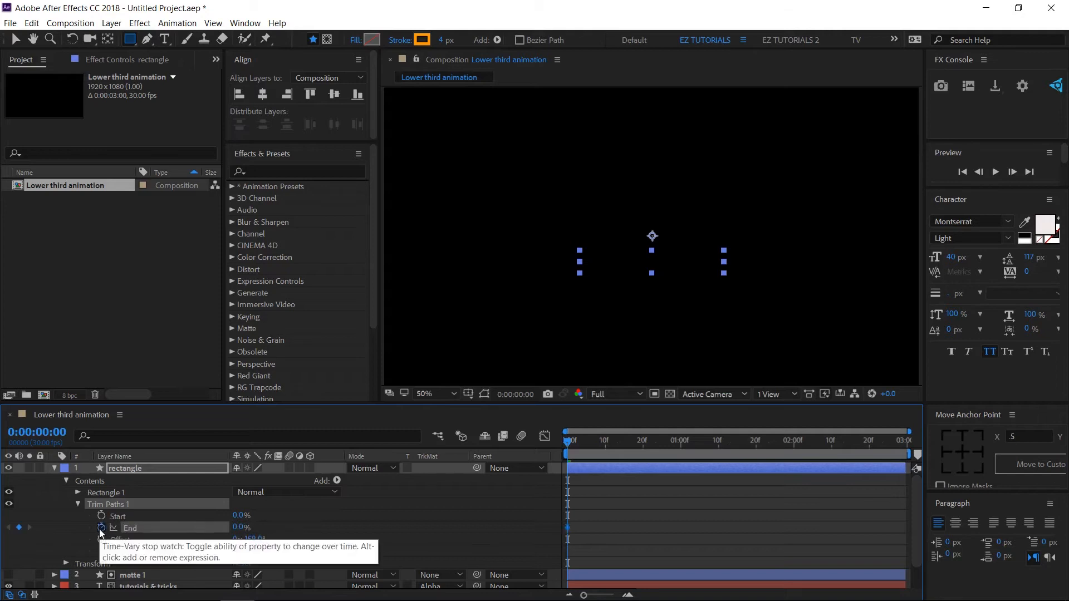
{"action": "left_click", "coordinate": [101, 528]}
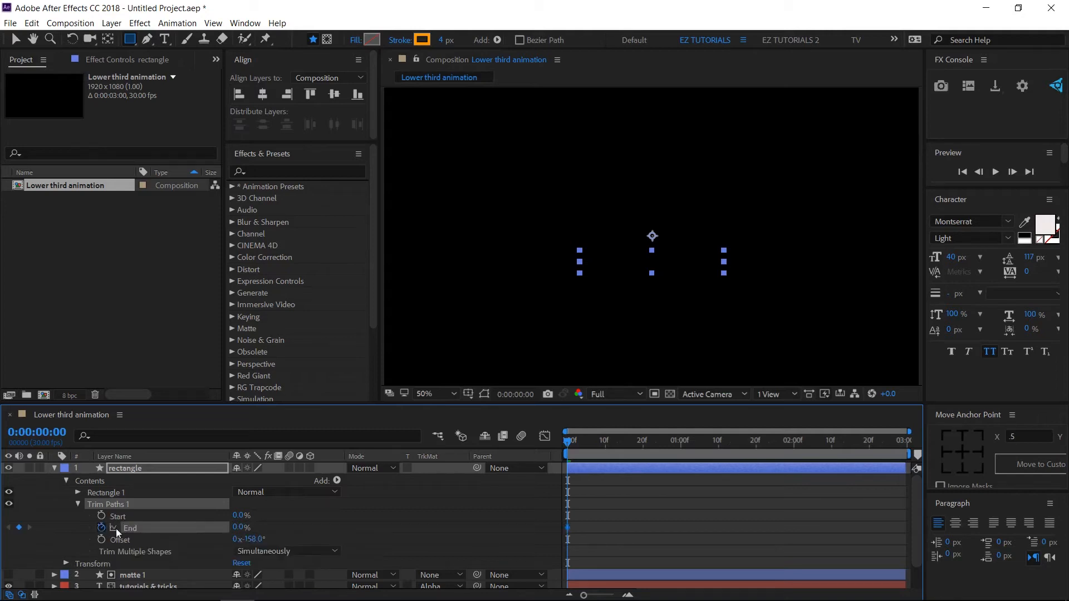
{"action": "left_click", "coordinate": [681, 446]}
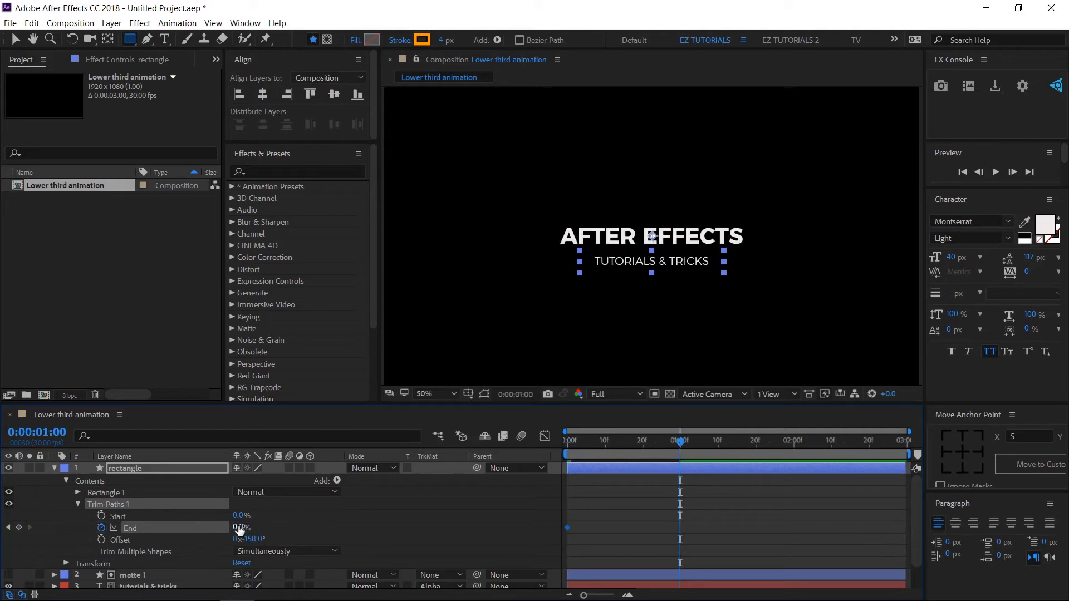
{"action": "left_click_drag", "start_coordinate": [239, 529], "coordinate": [339, 531]}
- Apply Easy Ease to both End keyframes of the rectangle's Trim Paths
{"action": "left_click_drag", "start_coordinate": [703, 523], "coordinate": [563, 546]}
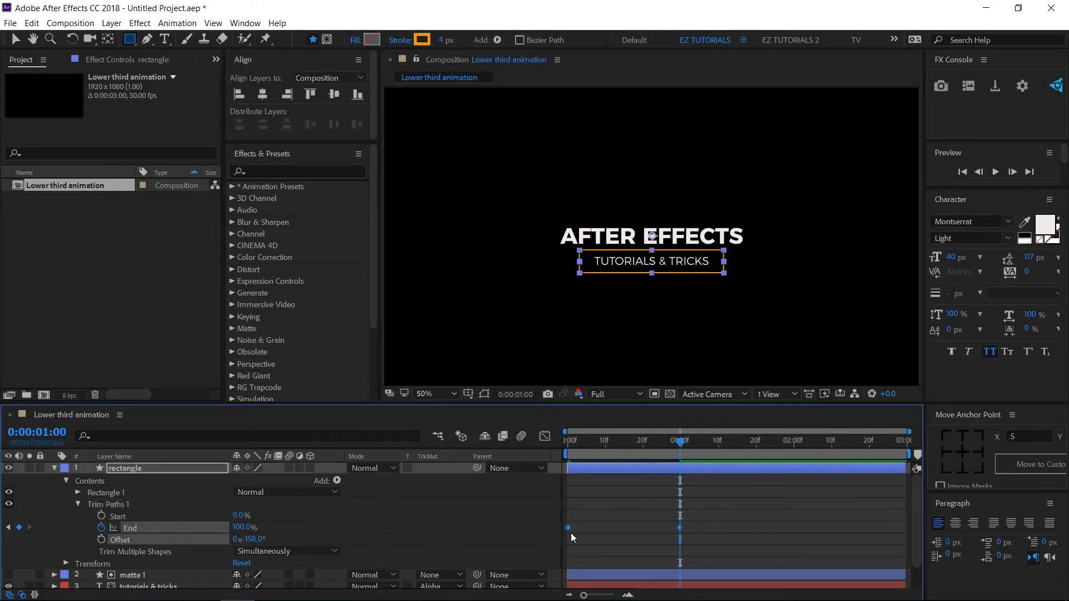
{"action": "right_click", "coordinate": [567, 528]}
{"action": "mouse_move", "coordinate": [607, 520]}
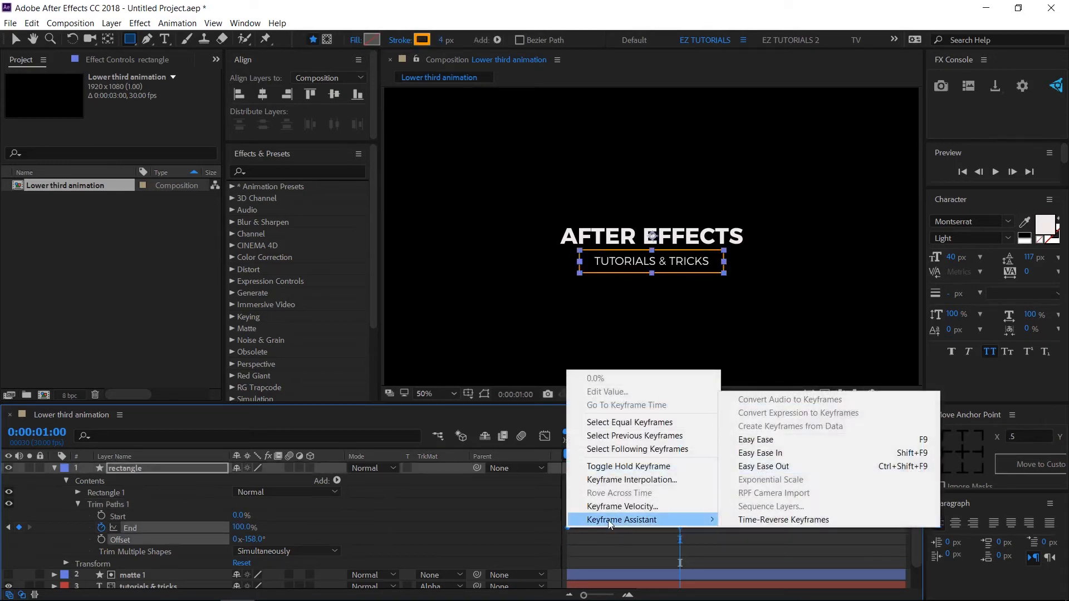
{"action": "left_click", "coordinate": [759, 439]}
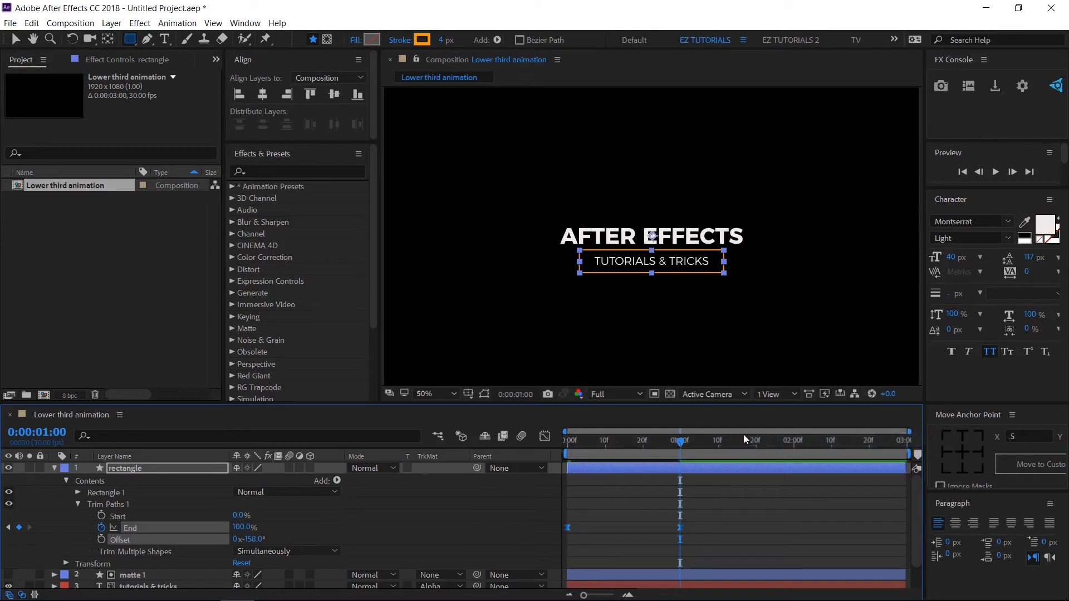
- Shift both matte layers and both text layers to start at 0:00:00:13, then scrub through the animation to check the timing
{"action": "left_click_drag", "start_coordinate": [679, 444], "coordinate": [617, 449]}
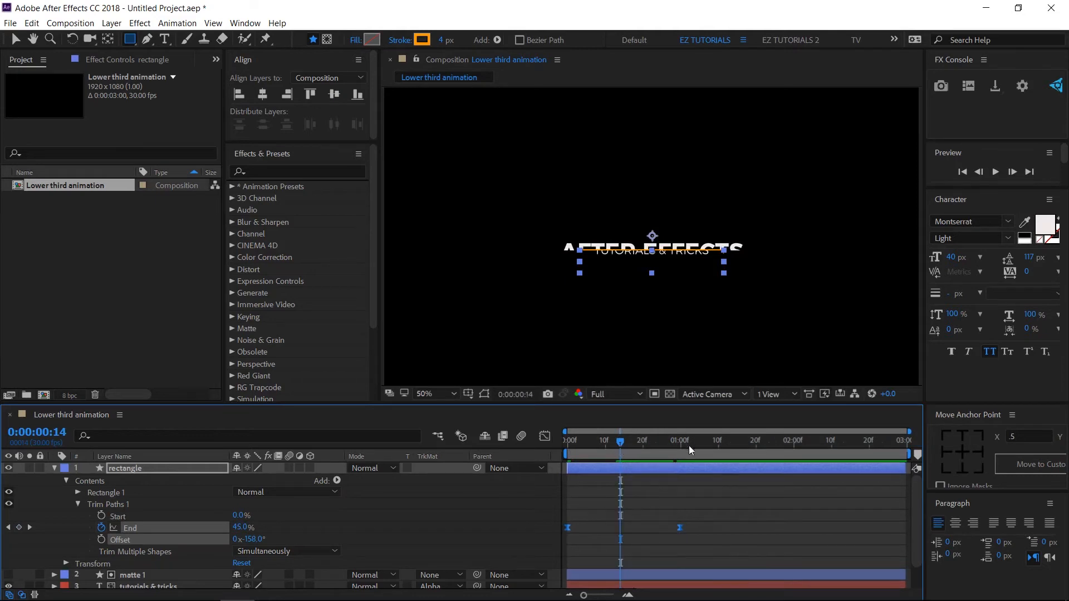
{"action": "left_click", "coordinate": [977, 172]}
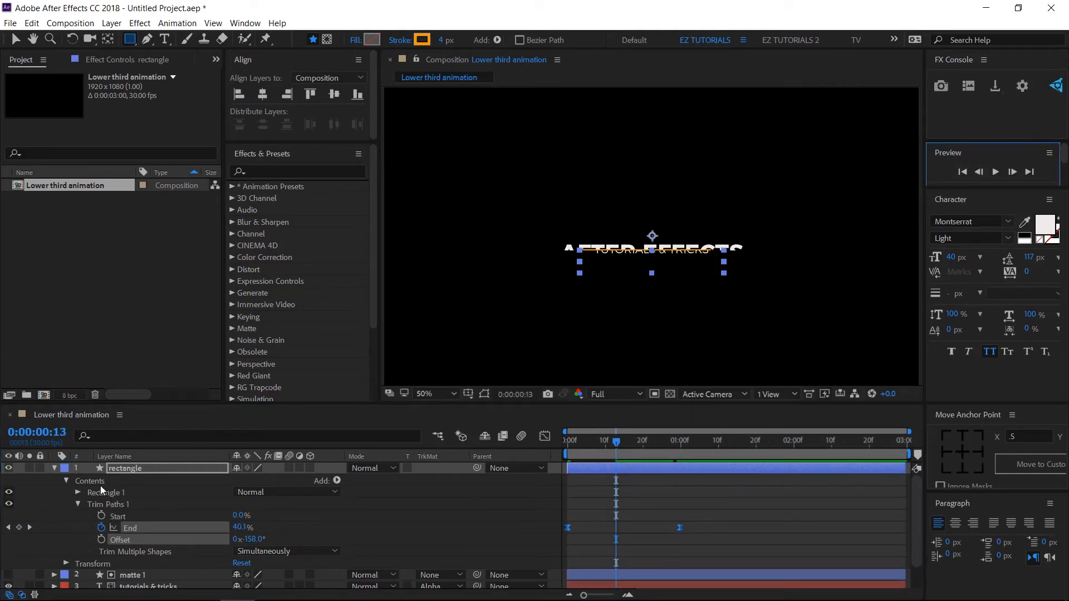
{"action": "left_click", "coordinate": [52, 468]}
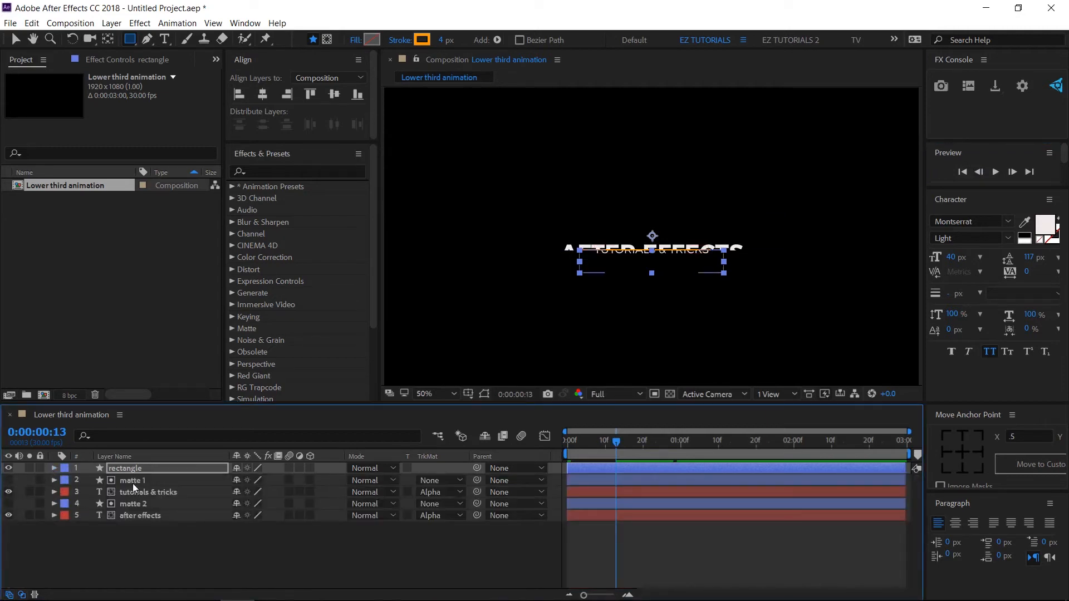
{"action": "left_click", "coordinate": [132, 482]}
{"action": "left_click", "coordinate": [135, 516], "text": "shift"}
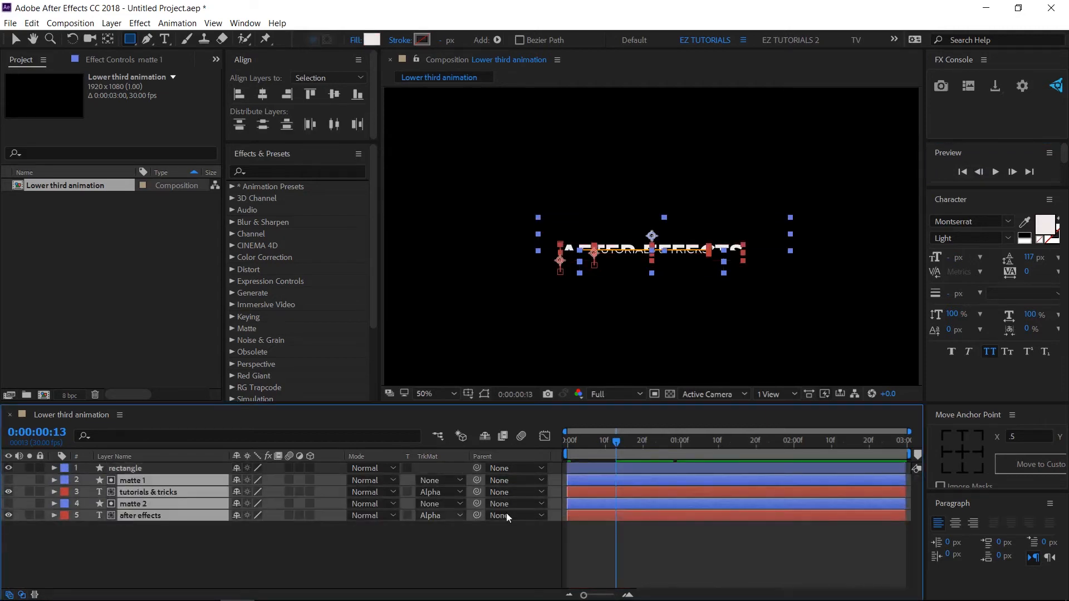
{"action": "key", "text": "alt+bracketleft"}
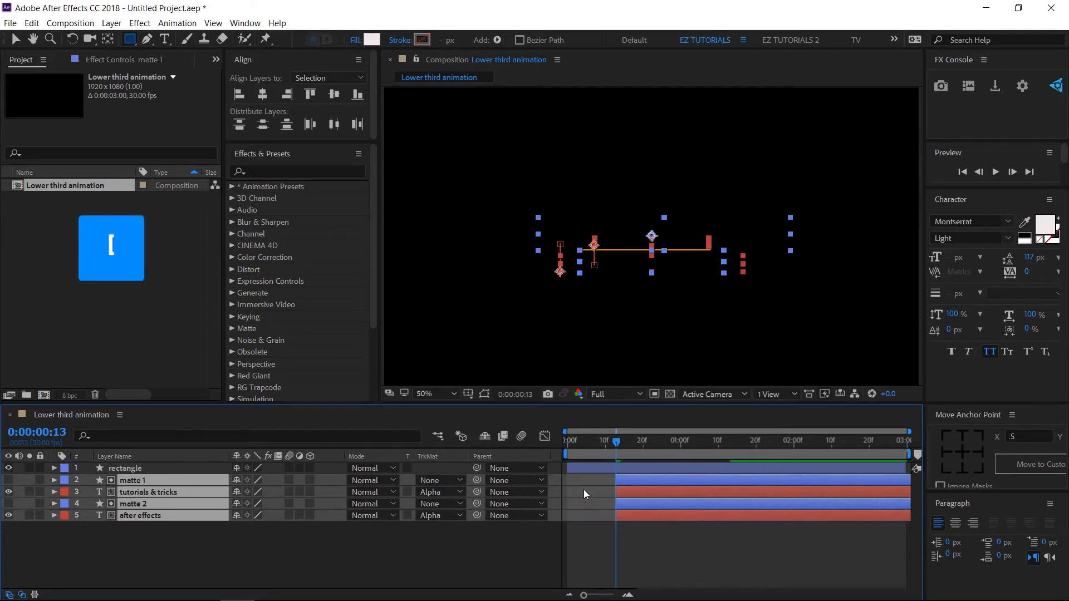
{"action": "left_click", "coordinate": [495, 557]}
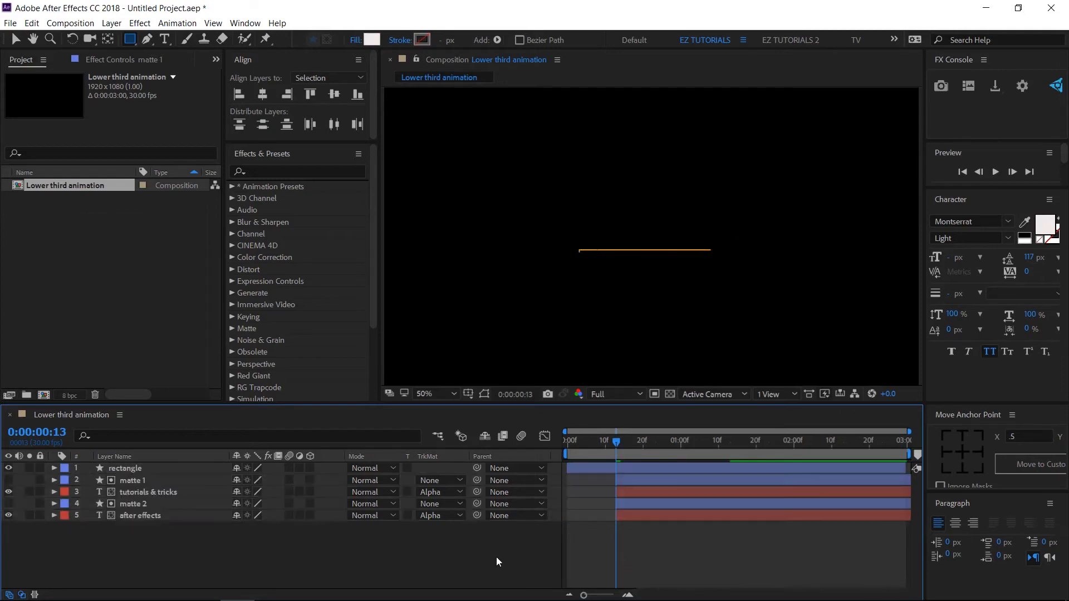
{"action": "left_click_drag", "start_coordinate": [609, 442], "coordinate": [770, 462]}
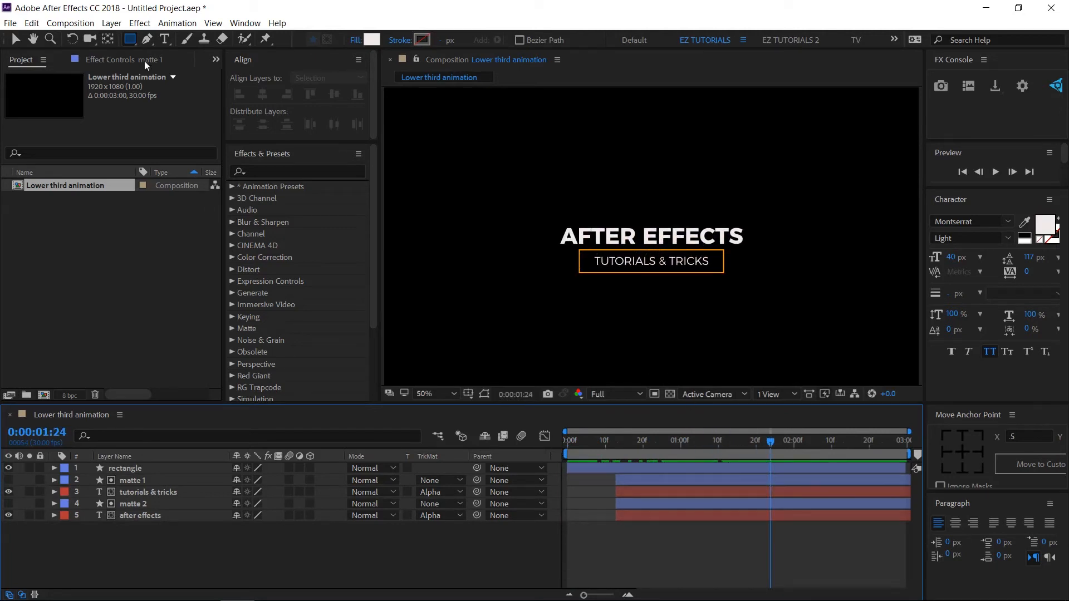
- Draw an open L-shaped path with the Pen tool, rising left of the title and turning right above its first letters
{"action": "left_click", "coordinate": [147, 39]}
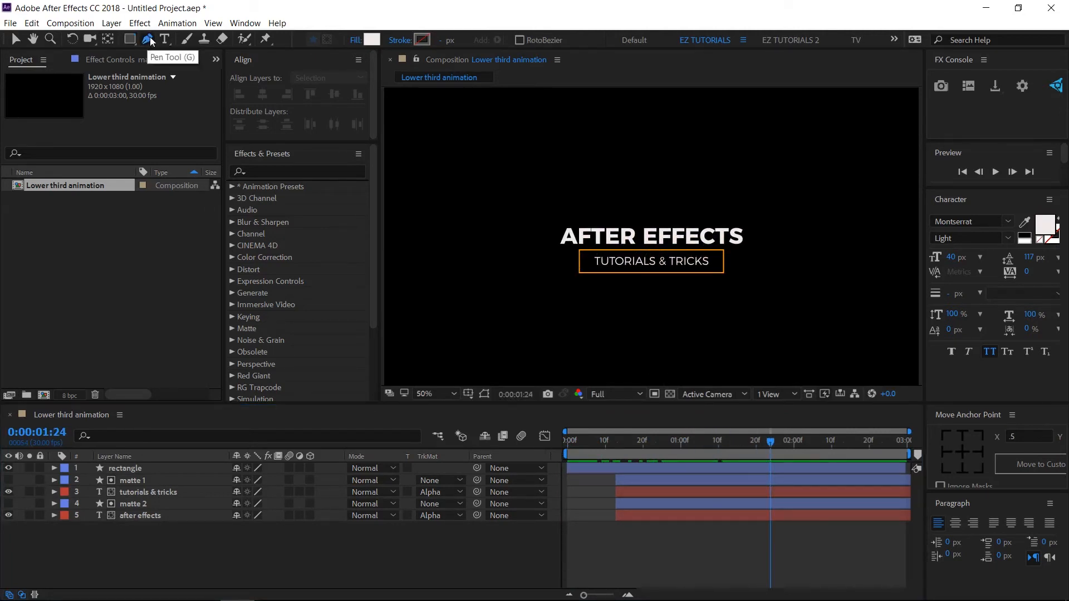
{"action": "left_click", "coordinate": [549, 276]}
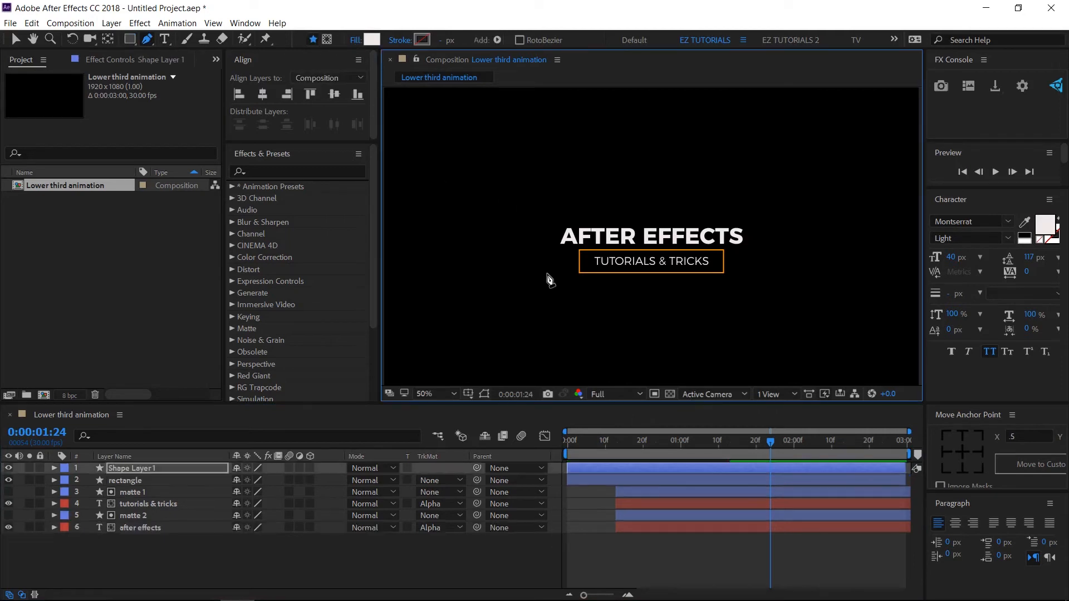
{"action": "left_click", "coordinate": [547, 222]}
{"action": "left_click", "coordinate": [595, 222]}
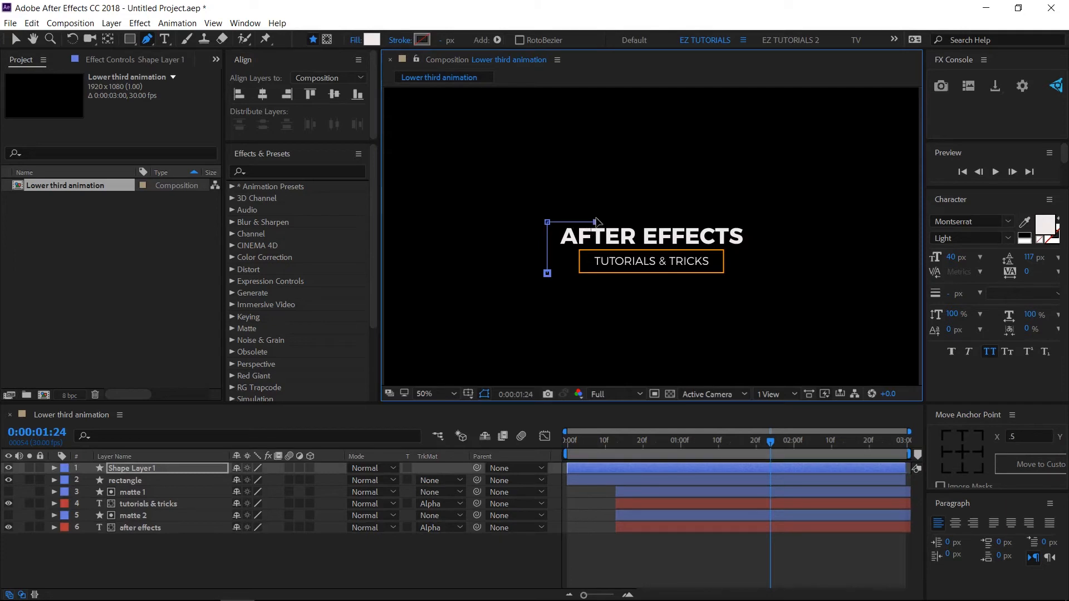
{"action": "left_click", "coordinate": [15, 39]}
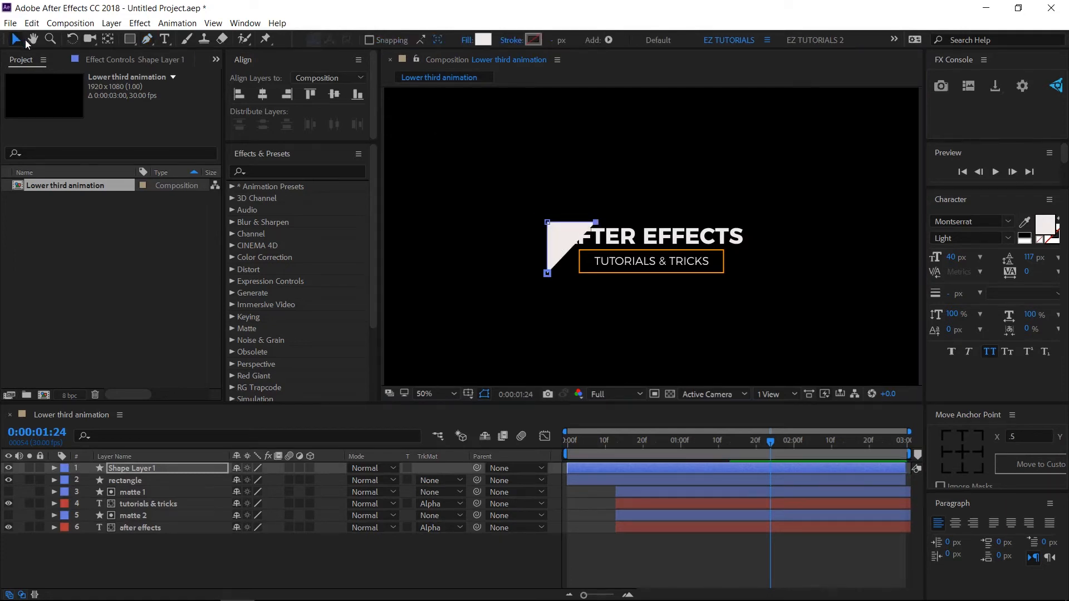
- Set the L-shaped path's fill to None and its stroke to Solid Color, and deselect the layer
{"action": "left_click", "coordinate": [465, 40]}
{"action": "left_click", "coordinate": [468, 256]}
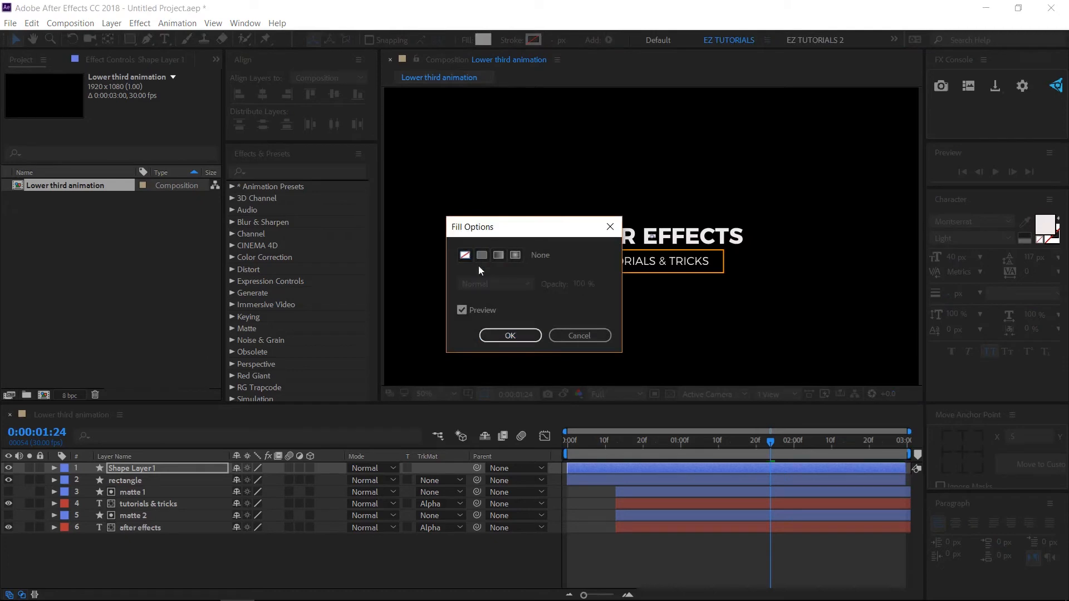
{"action": "left_click", "coordinate": [510, 336]}
{"action": "left_click", "coordinate": [510, 40]}
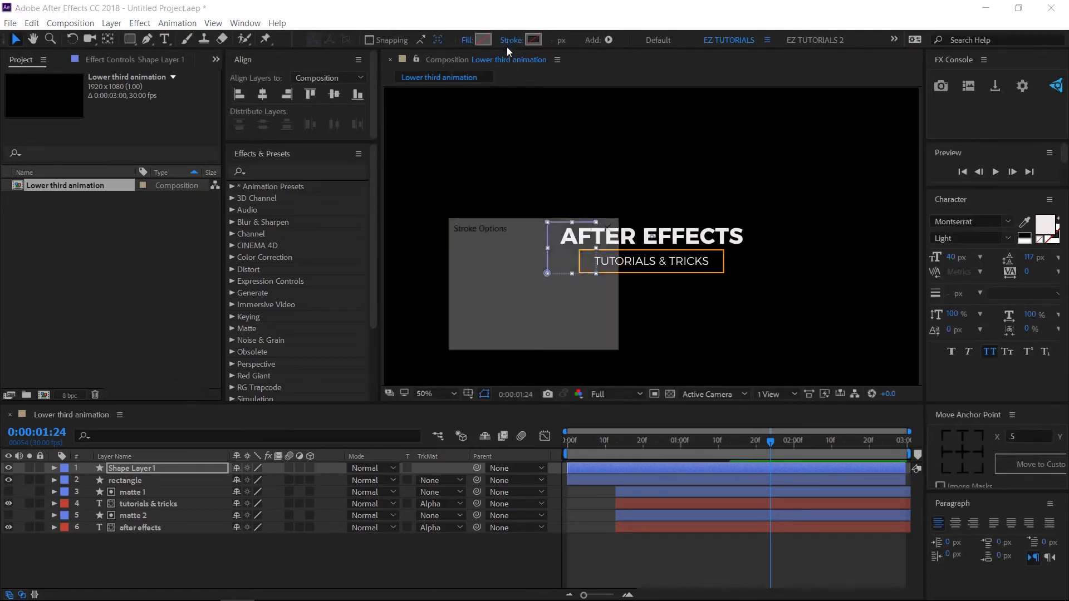
{"action": "left_click", "coordinate": [482, 255]}
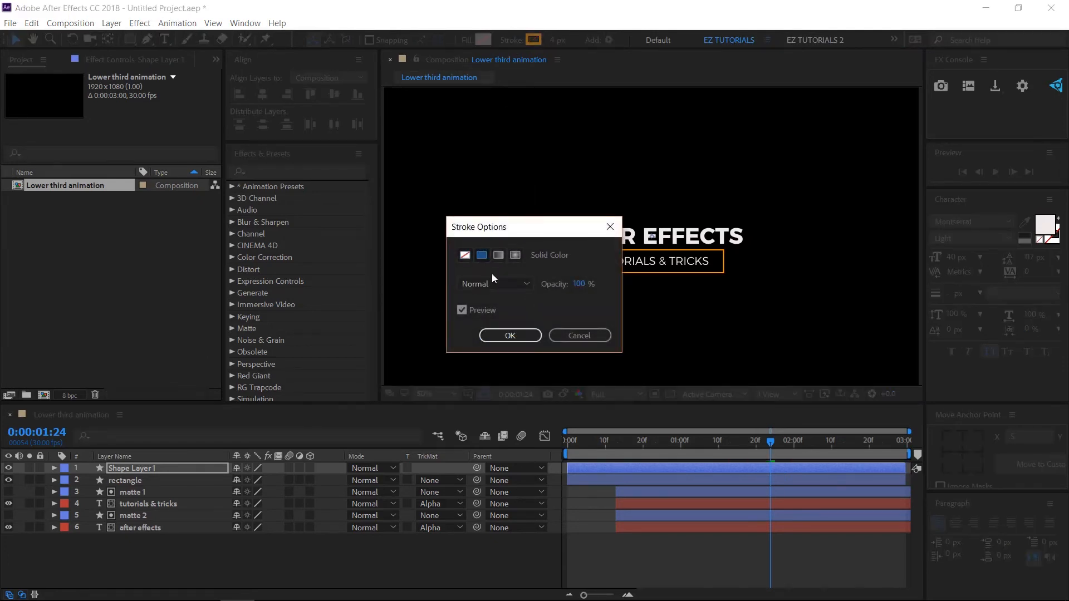
{"action": "left_click", "coordinate": [510, 333]}
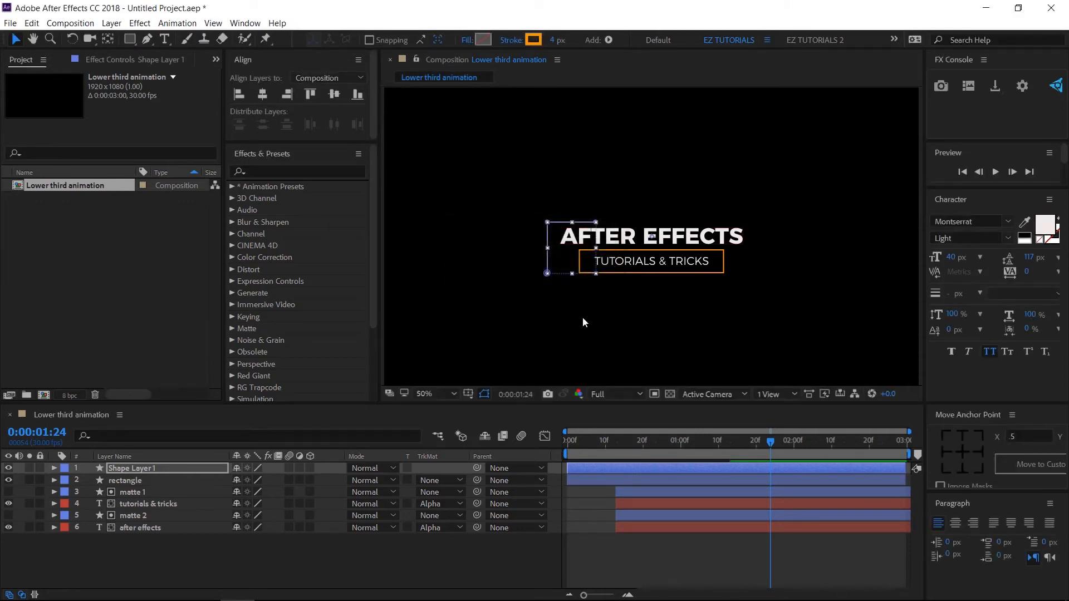
{"action": "left_click", "coordinate": [567, 321]}
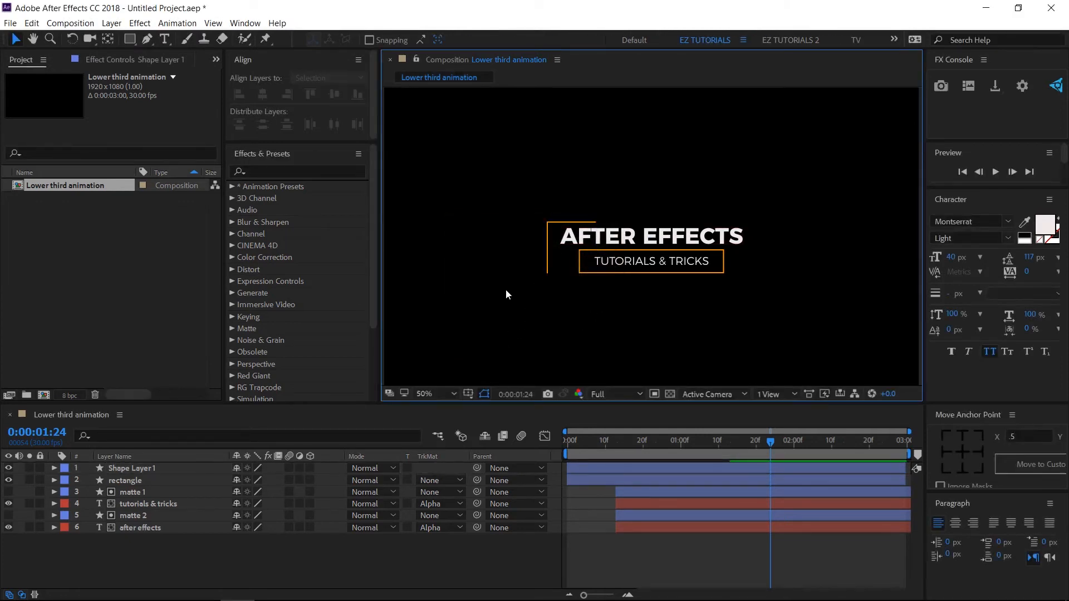
- Return to 0:00:00:00 and rename the L-shaped path's layer "line 1"
{"action": "left_click_drag", "start_coordinate": [591, 441], "coordinate": [546, 440]}
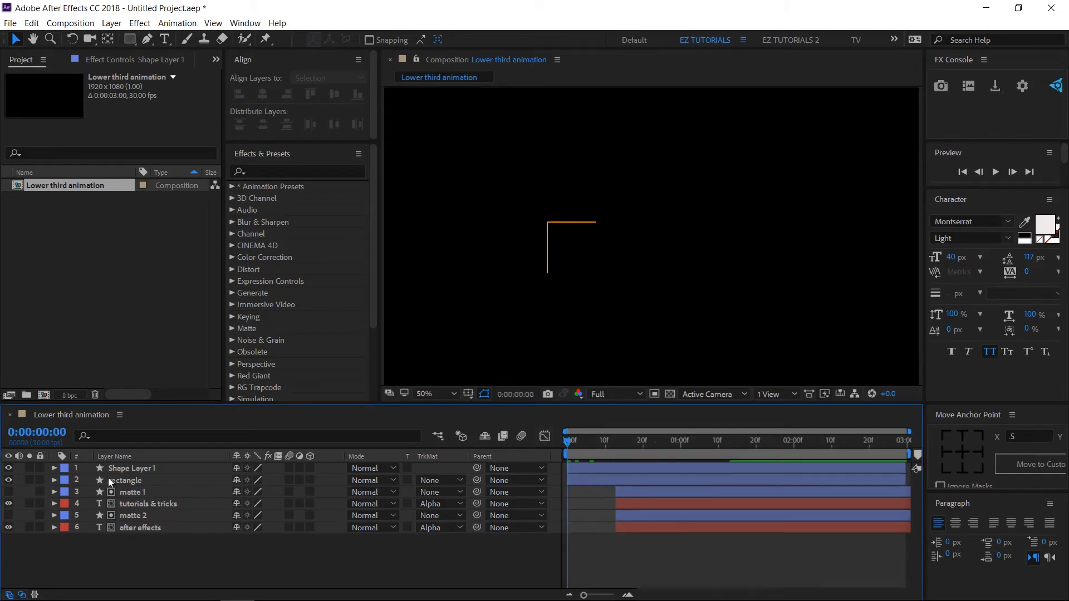
{"action": "left_click", "coordinate": [146, 471]}
{"action": "key", "text": "Return"}
{"action": "type", "text": "line 1"}
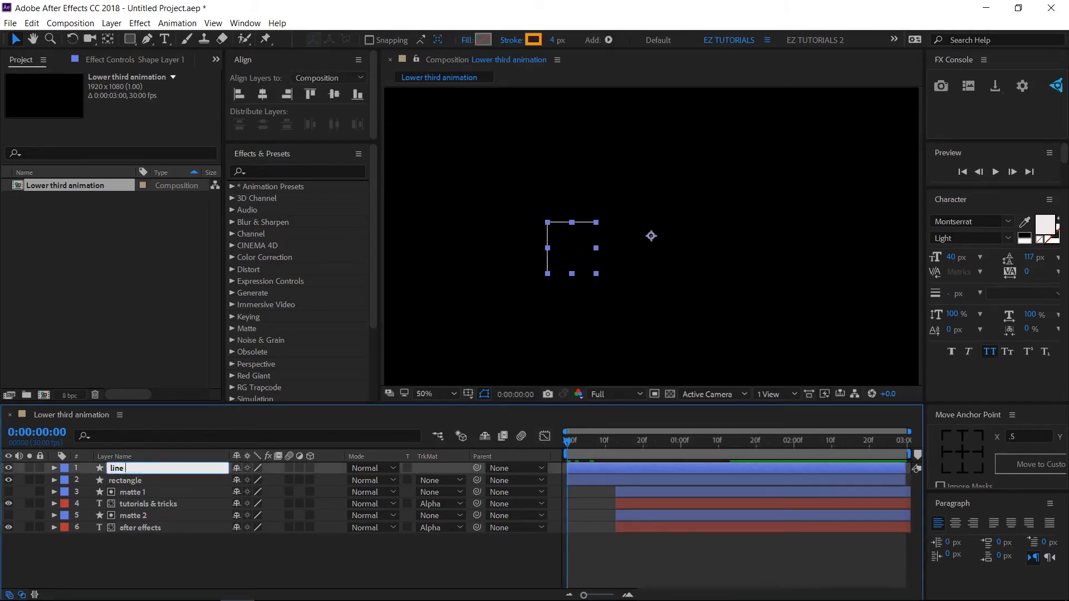
{"action": "key", "text": "Return"}
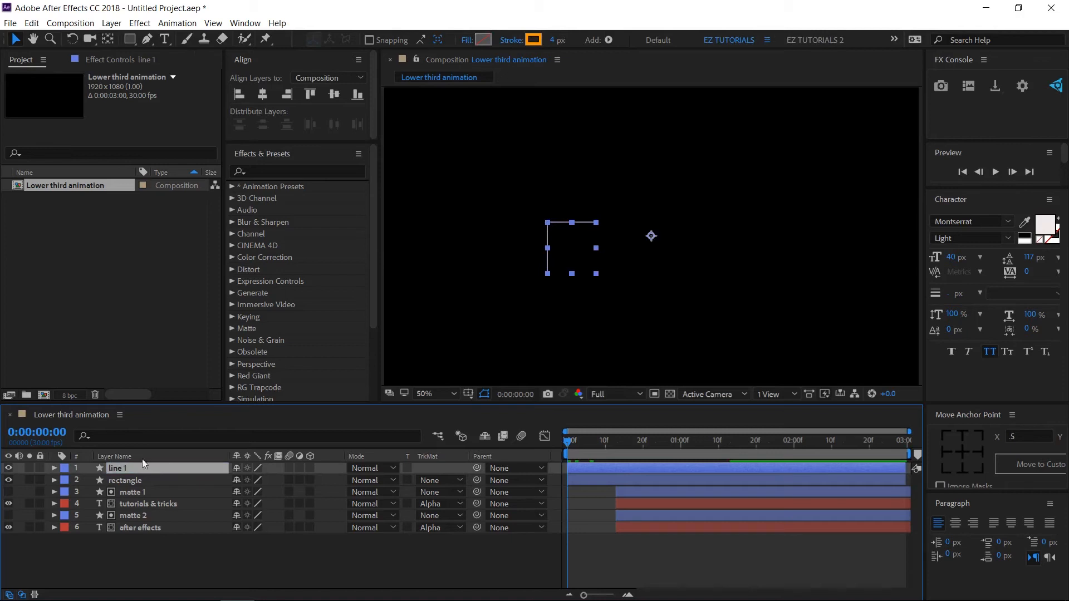
- Add Trim Paths to the line 1 layer, set its End to 0%, and hide the path outline in the viewer
{"action": "left_click", "coordinate": [54, 468]}
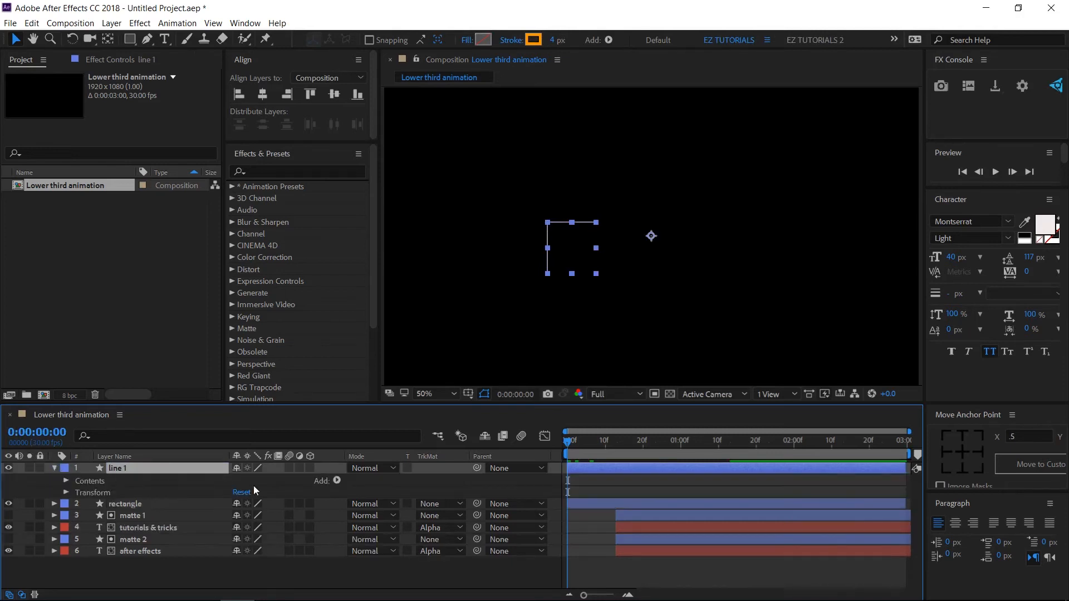
{"action": "left_click", "coordinate": [335, 480]}
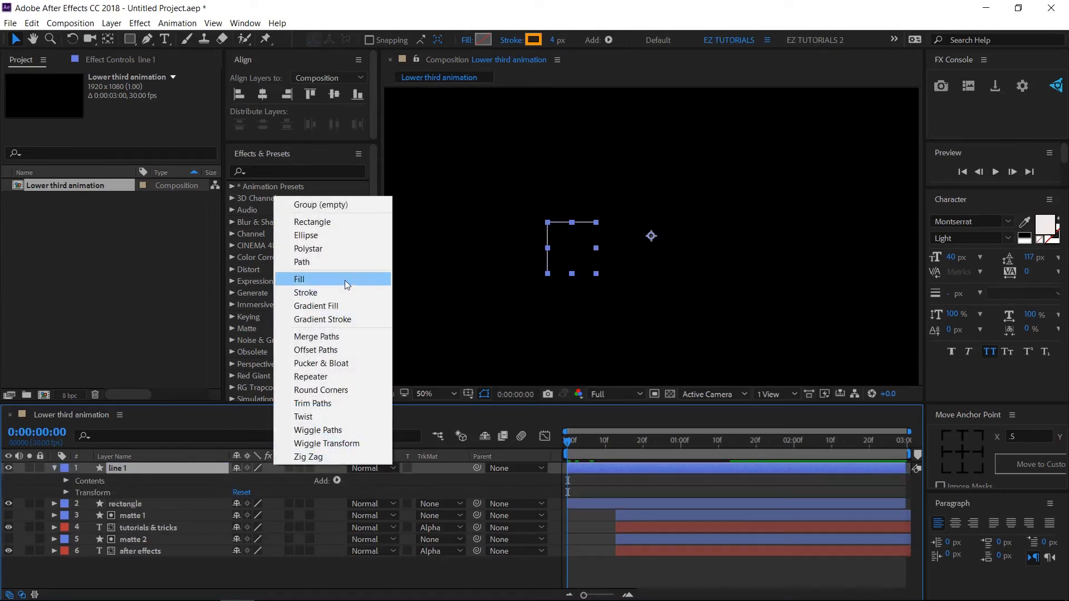
{"action": "left_click", "coordinate": [323, 403]}
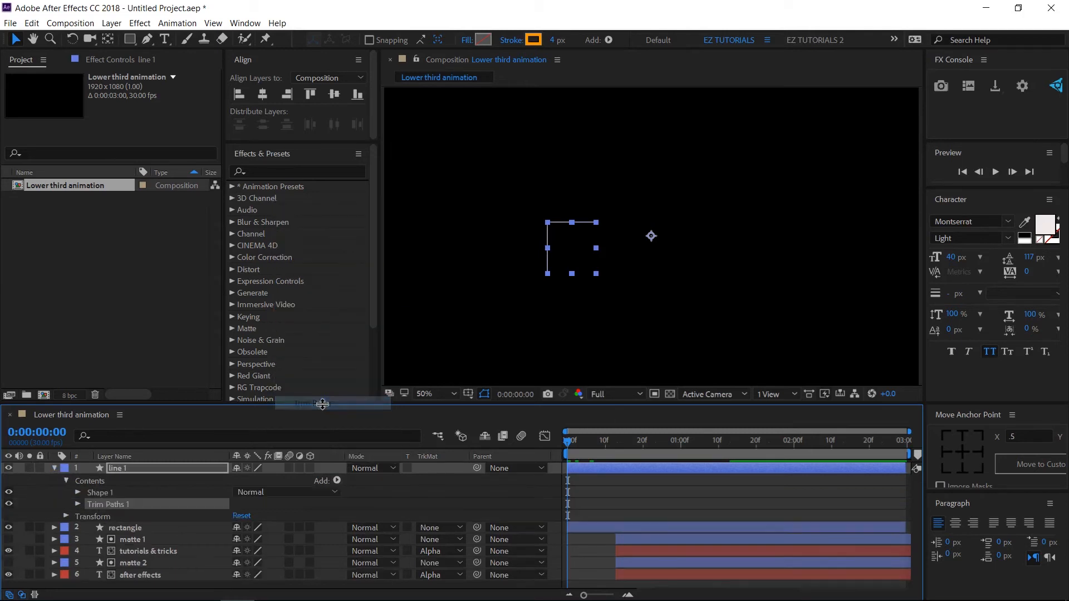
{"action": "left_click", "coordinate": [76, 504]}
{"action": "left_click_drag", "start_coordinate": [236, 527], "coordinate": [155, 530]}
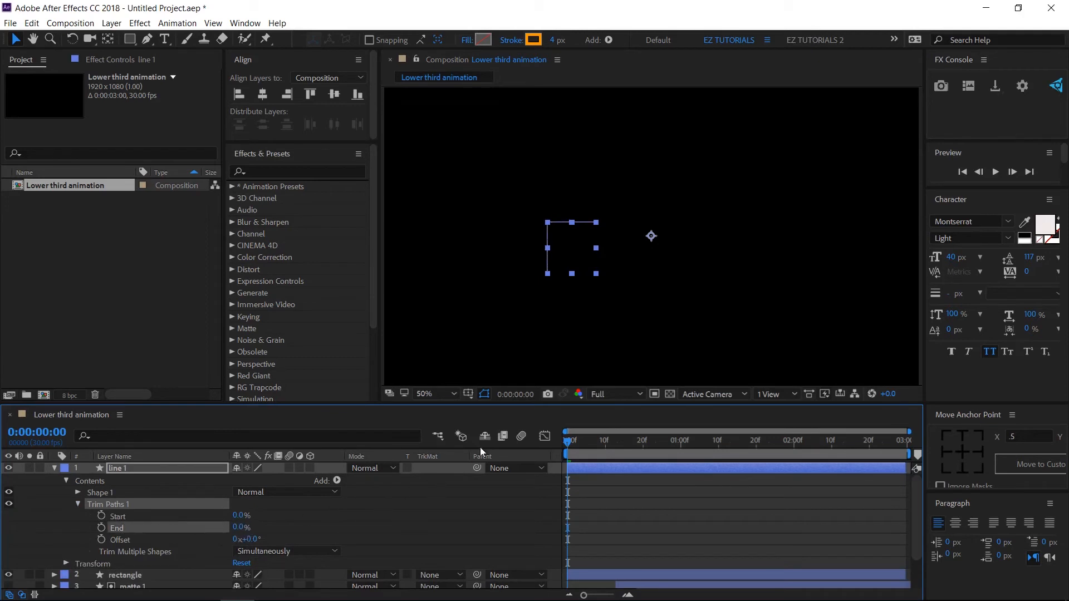
{"action": "left_click", "coordinate": [483, 394]}
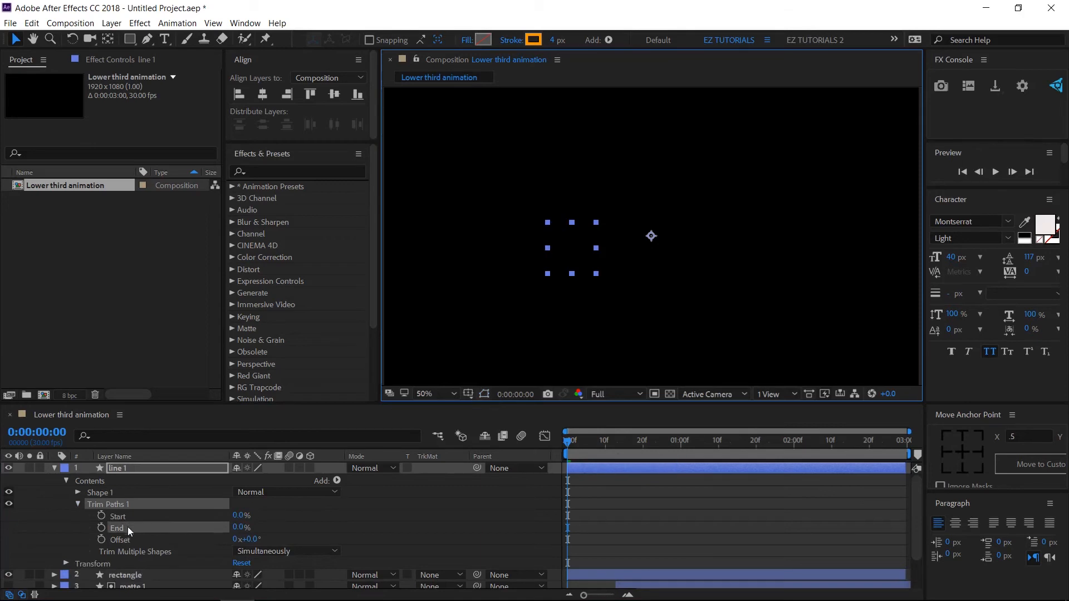
- Keyframe line 1's trim Start and End at 0% at 0:00:00:00, and at 21% and 83% respectively at 0:00:01:00
{"action": "left_click", "coordinate": [101, 527]}
{"action": "left_click", "coordinate": [101, 516]}
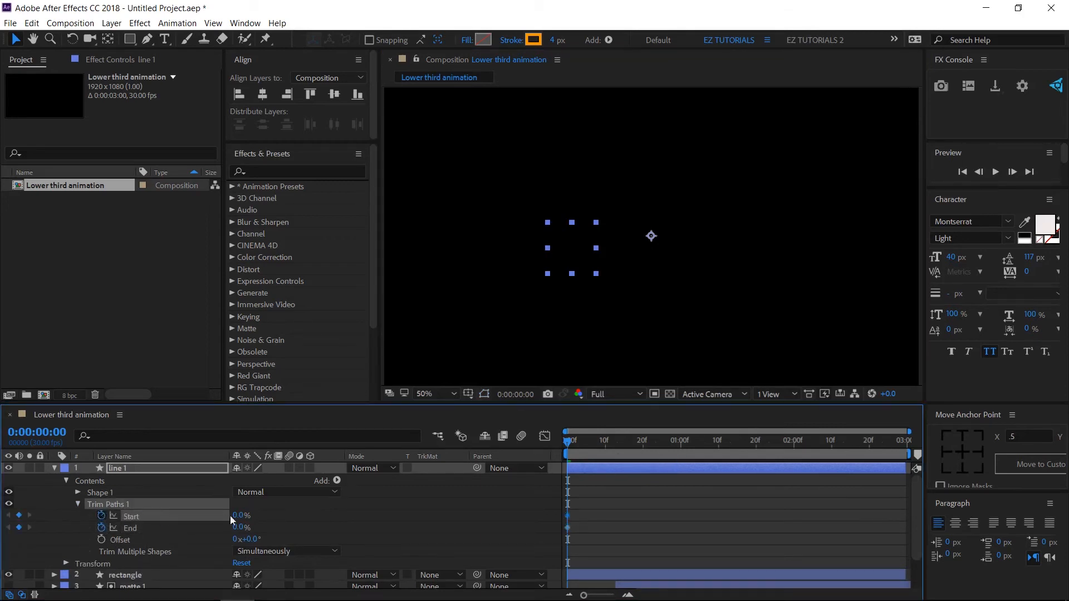
{"action": "left_click", "coordinate": [680, 446]}
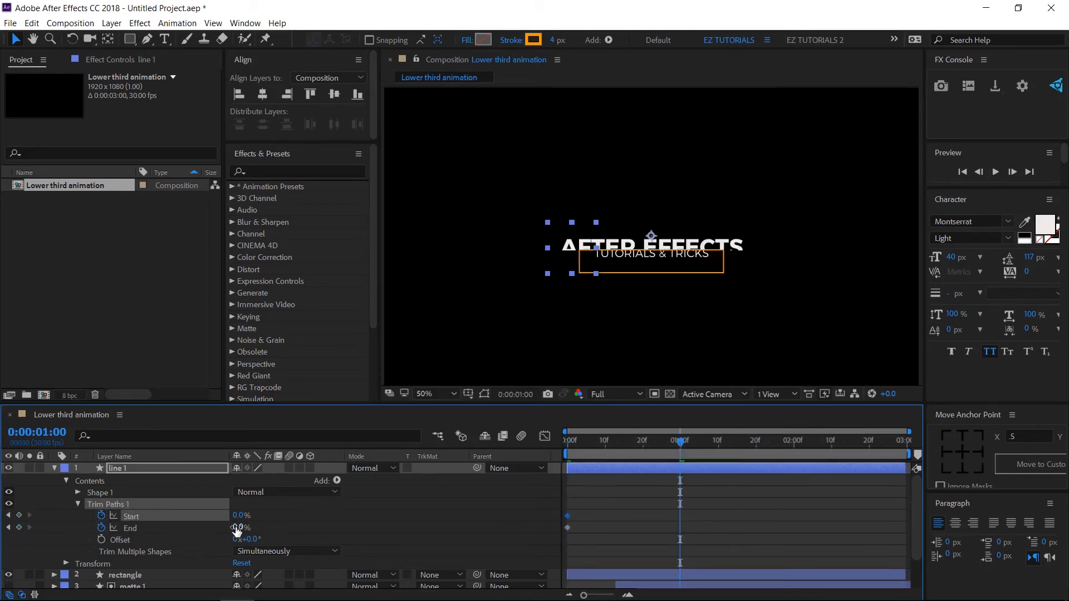
{"action": "left_click_drag", "start_coordinate": [237, 527], "coordinate": [310, 542]}
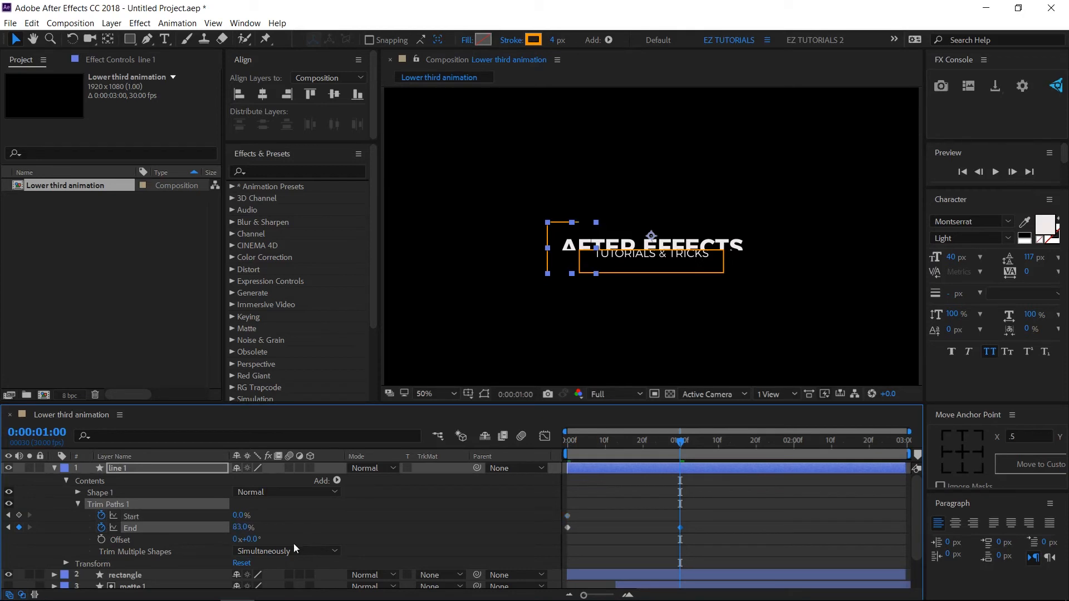
{"action": "left_click_drag", "start_coordinate": [241, 517], "coordinate": [254, 516]}
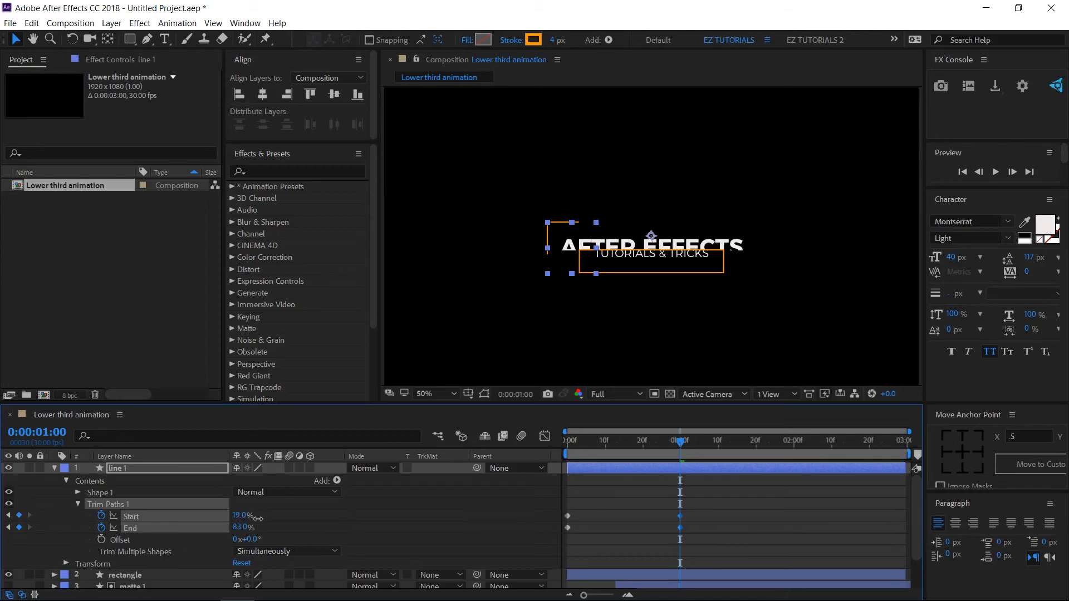
{"action": "left_click_drag", "start_coordinate": [257, 518], "coordinate": [259, 520]}
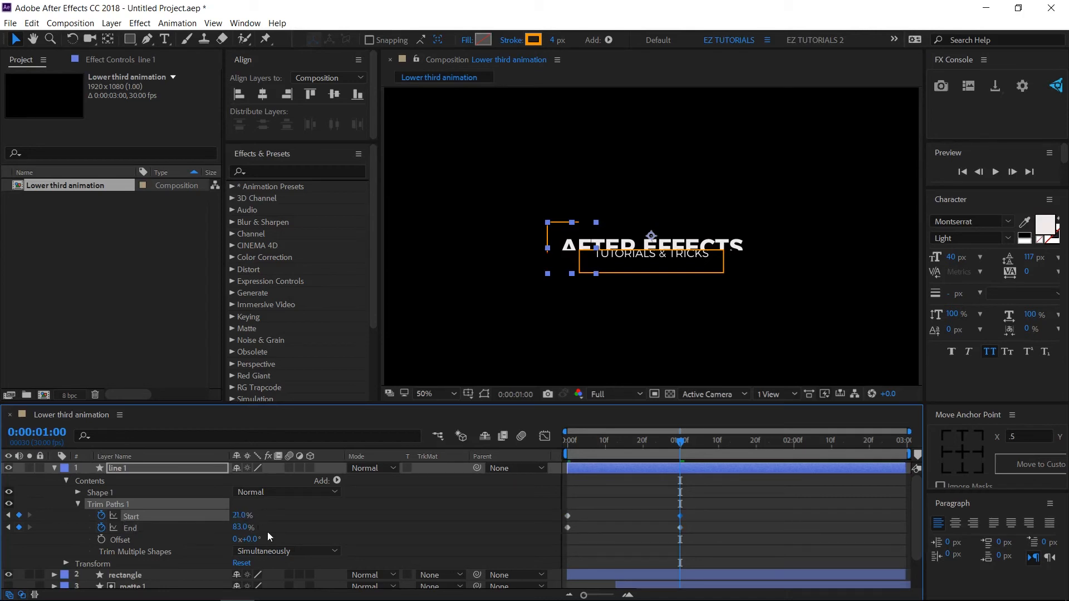
- Apply Easy Ease to all four Start and End keyframes of line 1's Trim Paths
{"action": "left_click_drag", "start_coordinate": [691, 510], "coordinate": [564, 542]}
{"action": "right_click", "coordinate": [567, 529]}
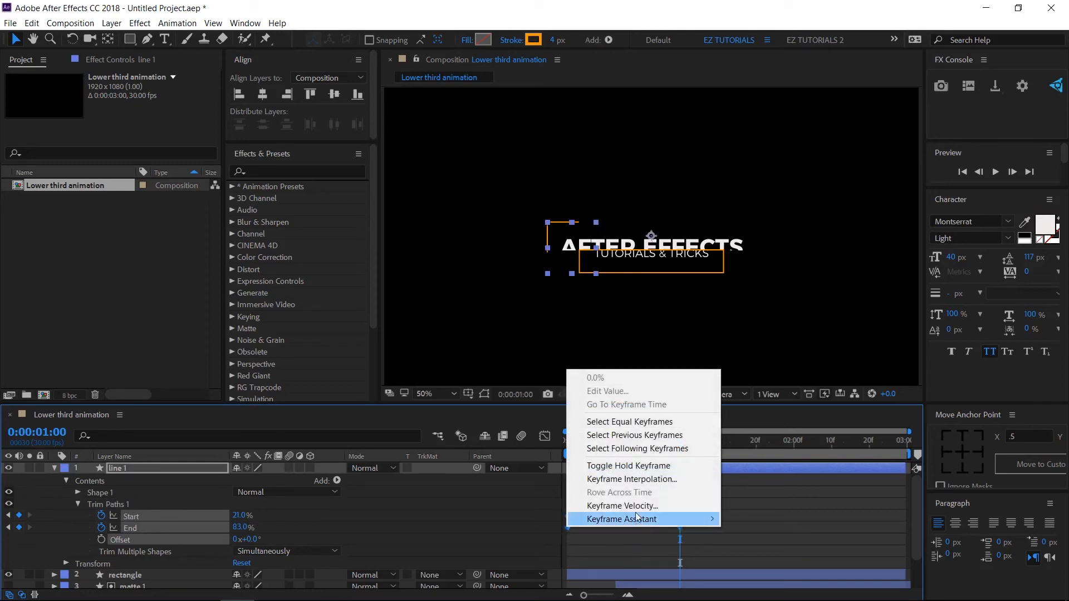
{"action": "mouse_move", "coordinate": [635, 520]}
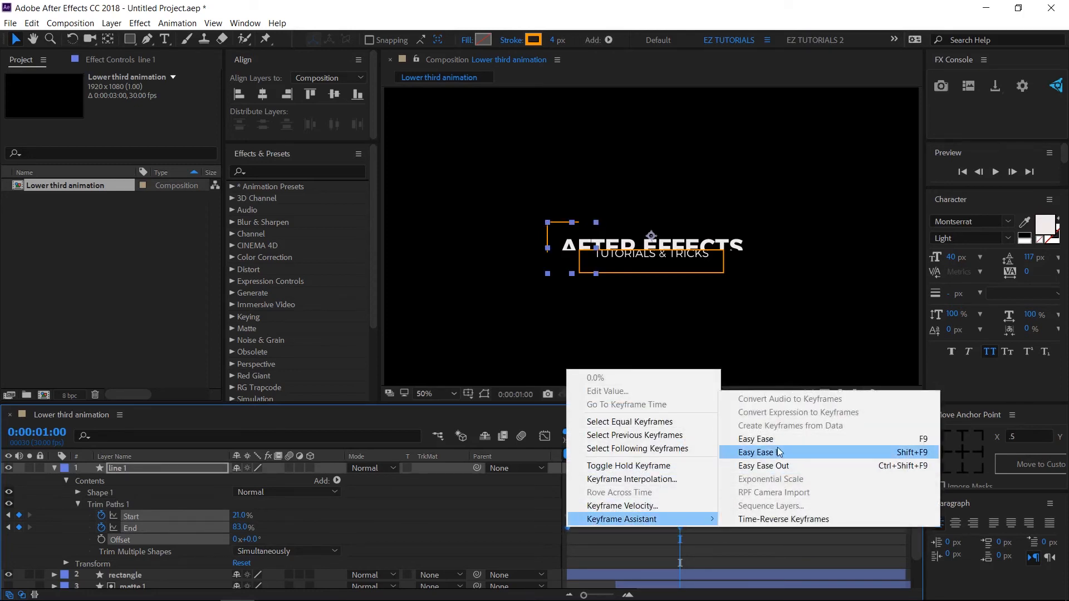
{"action": "left_click", "coordinate": [748, 438]}
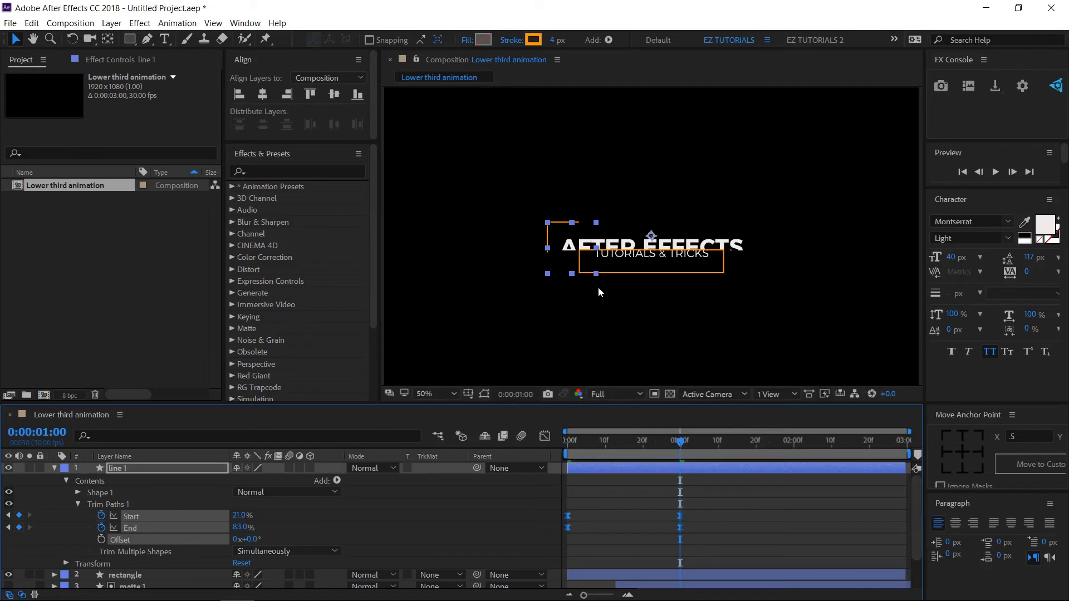
- Collapse the line 1 layer and scrub through the opening to check how the corner line draws on
{"action": "key", "text": "slash"}
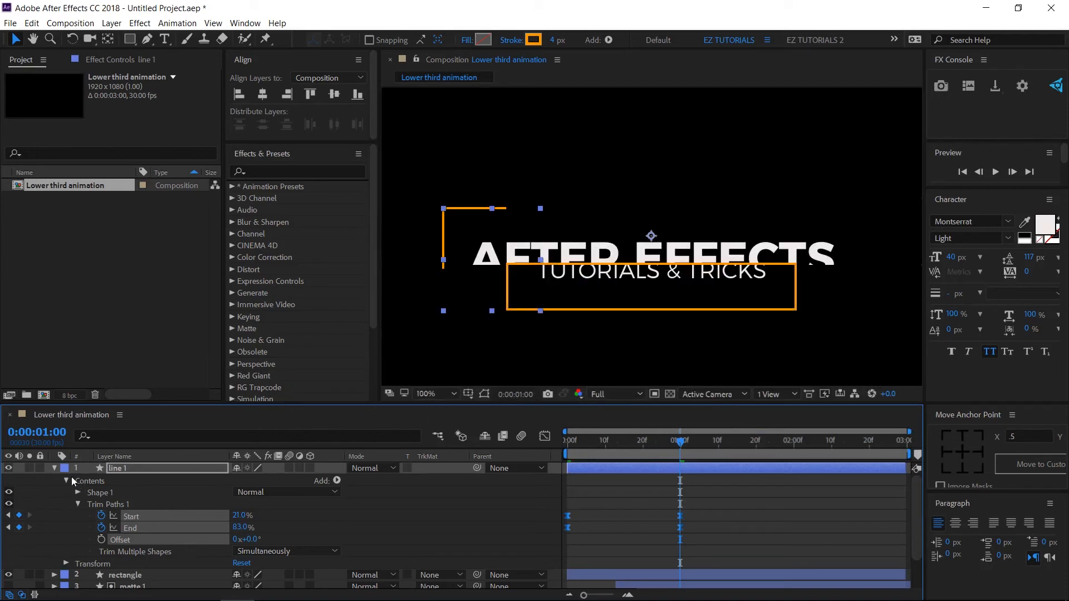
{"action": "left_click", "coordinate": [55, 469]}
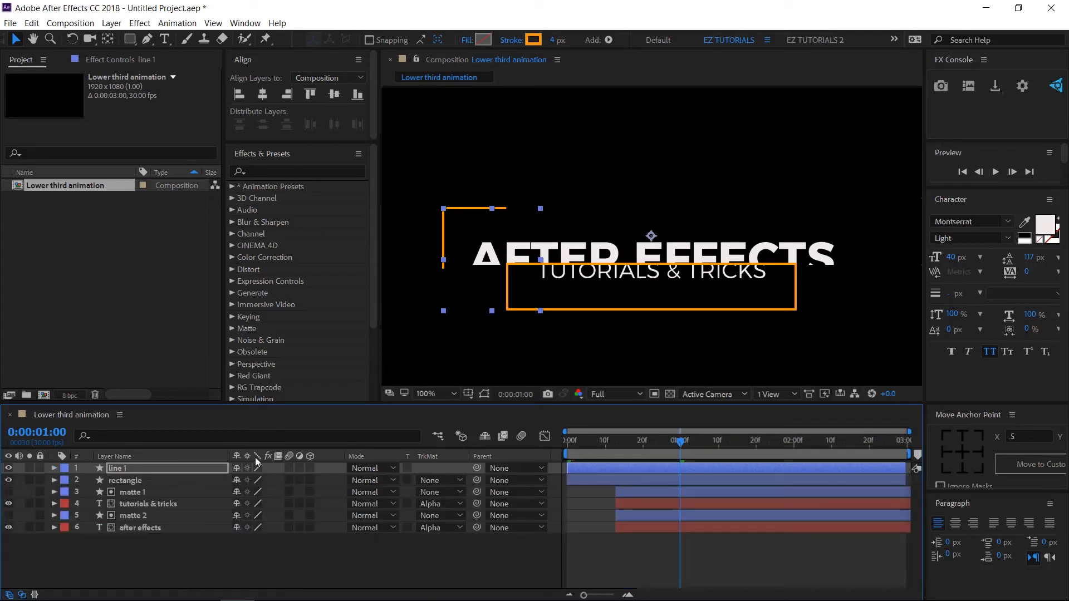
{"action": "left_click_drag", "start_coordinate": [680, 442], "coordinate": [562, 442]}
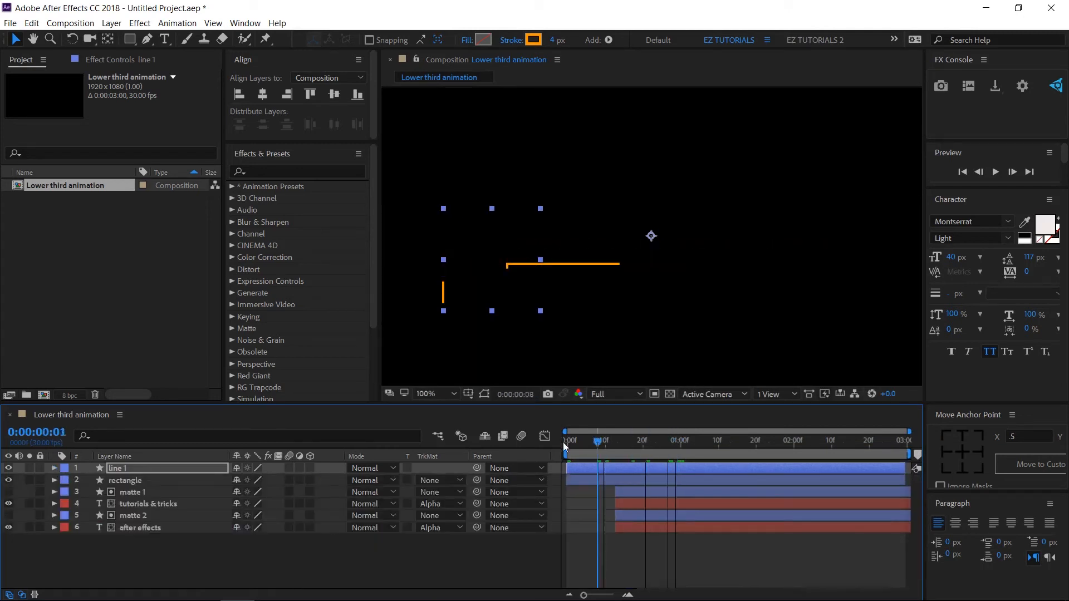
{"action": "key", "text": "space"}
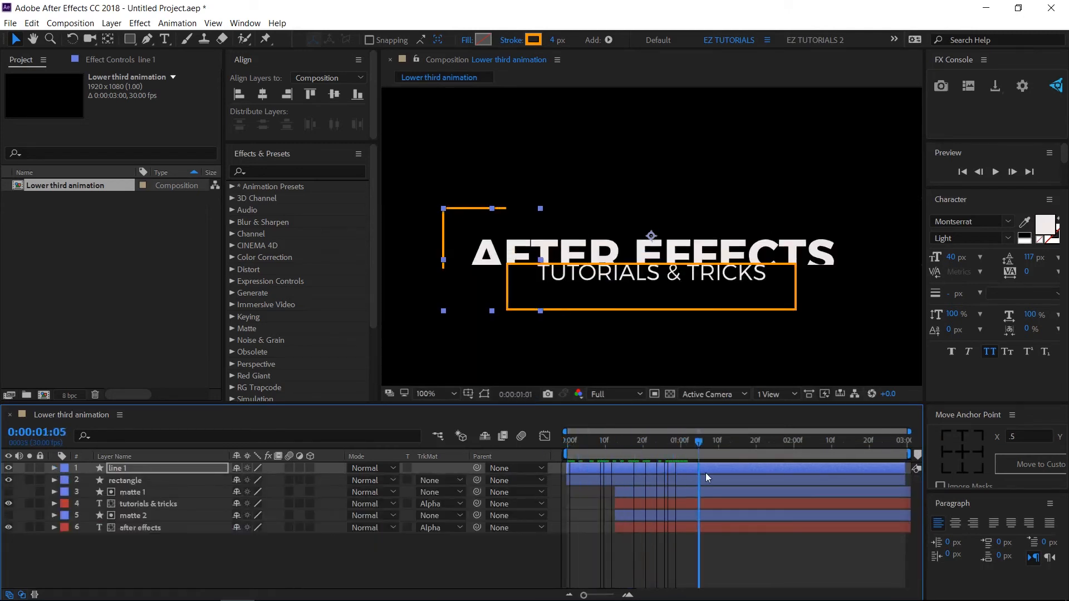
{"action": "left_click_drag", "start_coordinate": [731, 477], "coordinate": [562, 469]}
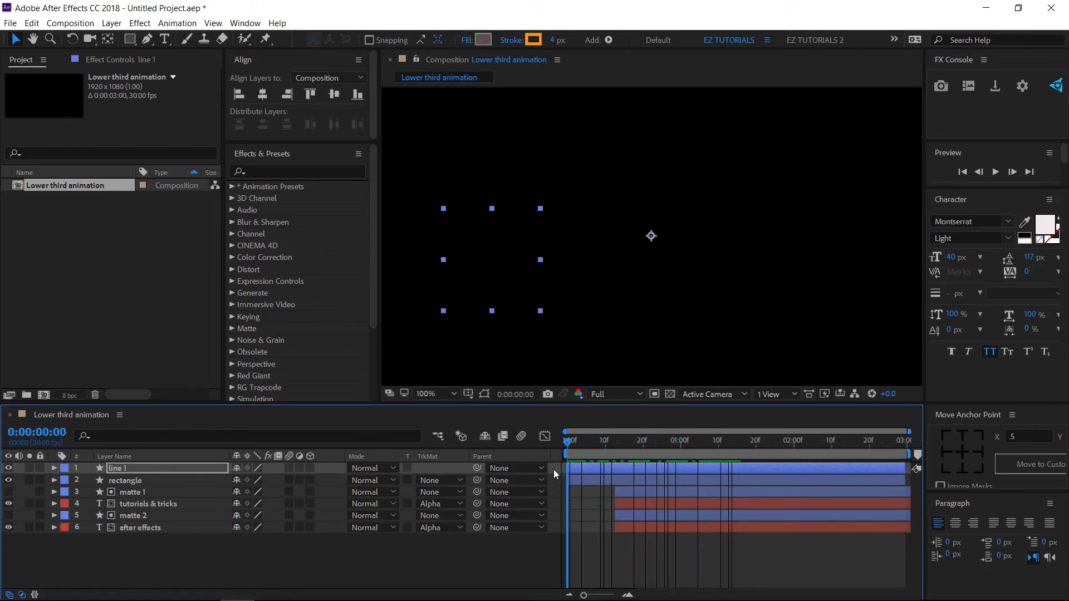
- Duplicate line 1 and give the copy, line 2, a white (FFFFFF) stroke 10 px wide
{"action": "left_click", "coordinate": [185, 465]}
{"action": "key", "text": "ctrl+d"}
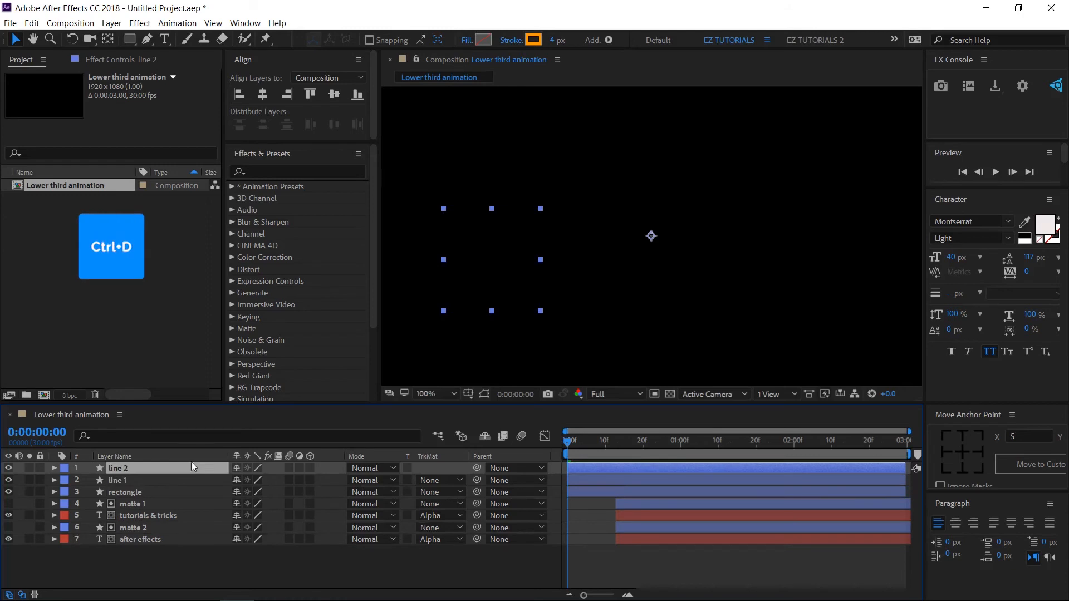
{"action": "left_click", "coordinate": [534, 43]}
{"action": "left_click_drag", "start_coordinate": [120, 225], "coordinate": [6, 223]}
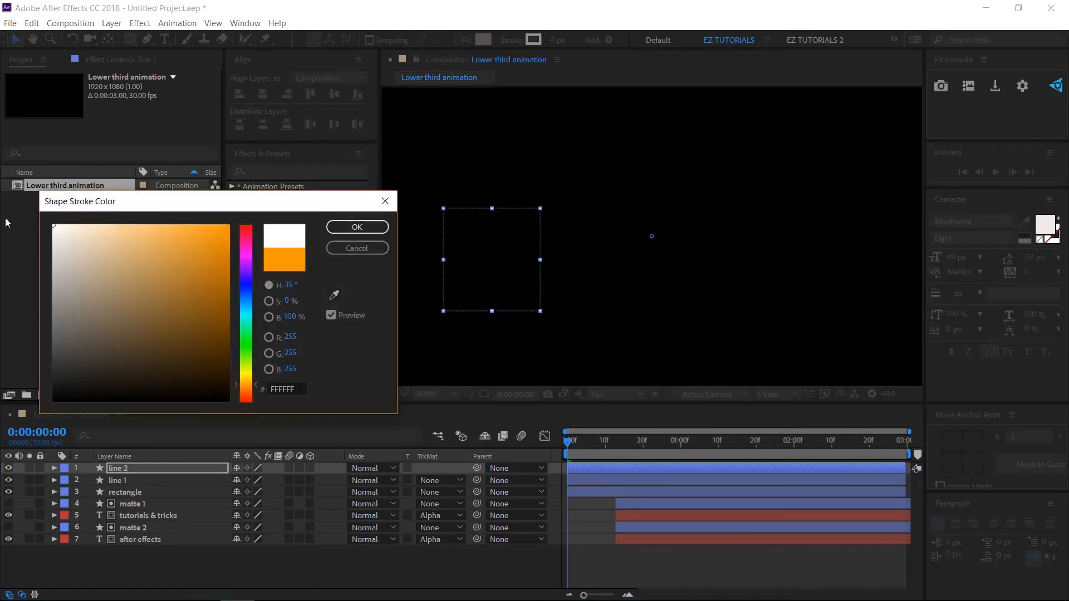
{"action": "left_click", "coordinate": [357, 227]}
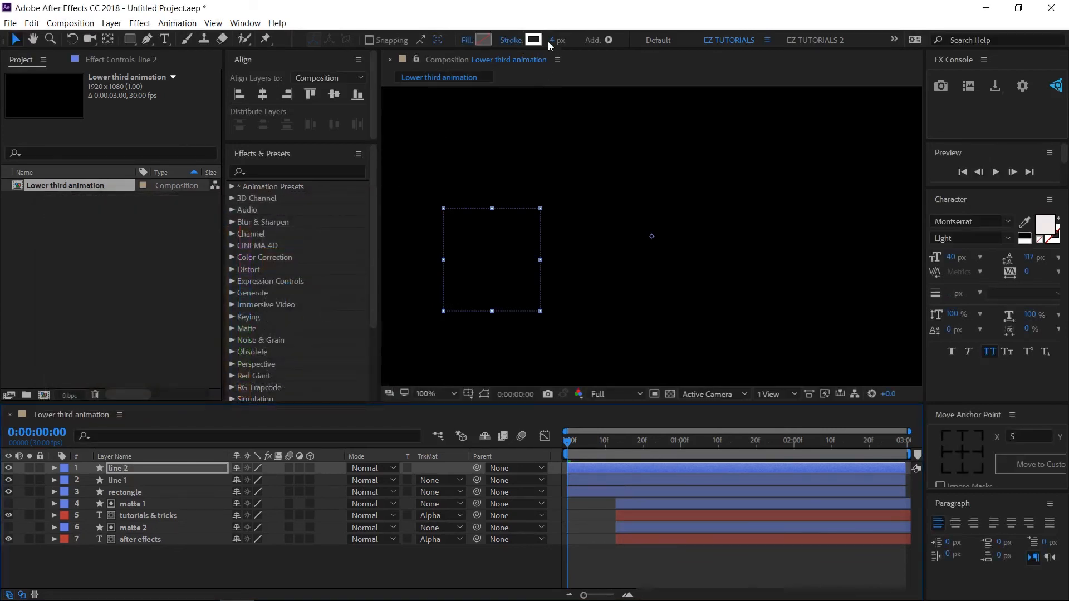
{"action": "left_click", "coordinate": [551, 41]}
{"action": "type", "text": "10"}
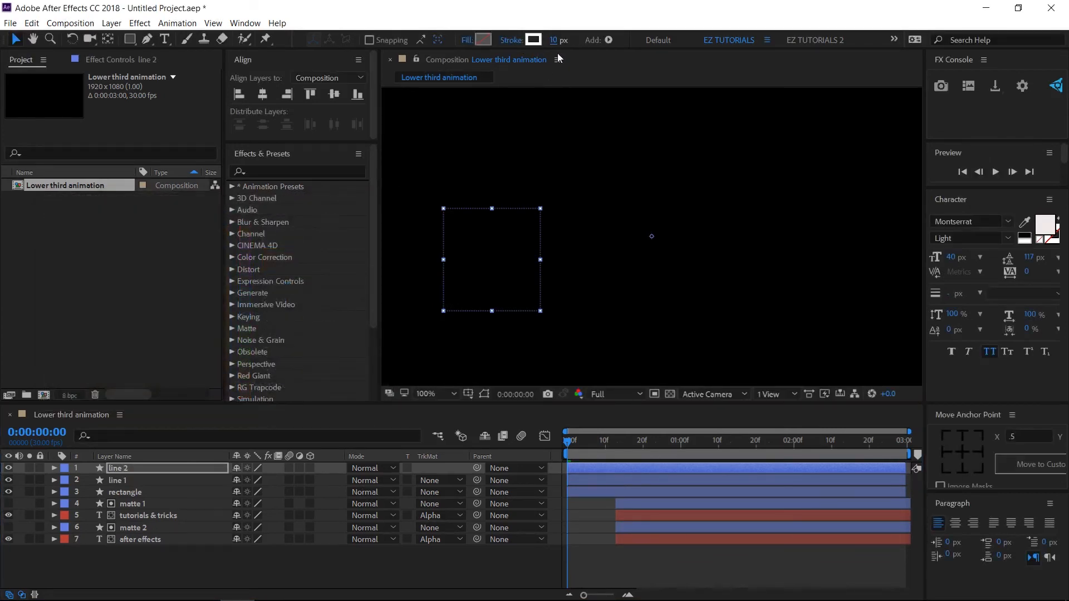
- At 0:00:01:00, set line 2's Trim Paths End to 58% and Start to 45% to shorten the white corner
{"action": "left_click_drag", "start_coordinate": [610, 452], "coordinate": [680, 443]}
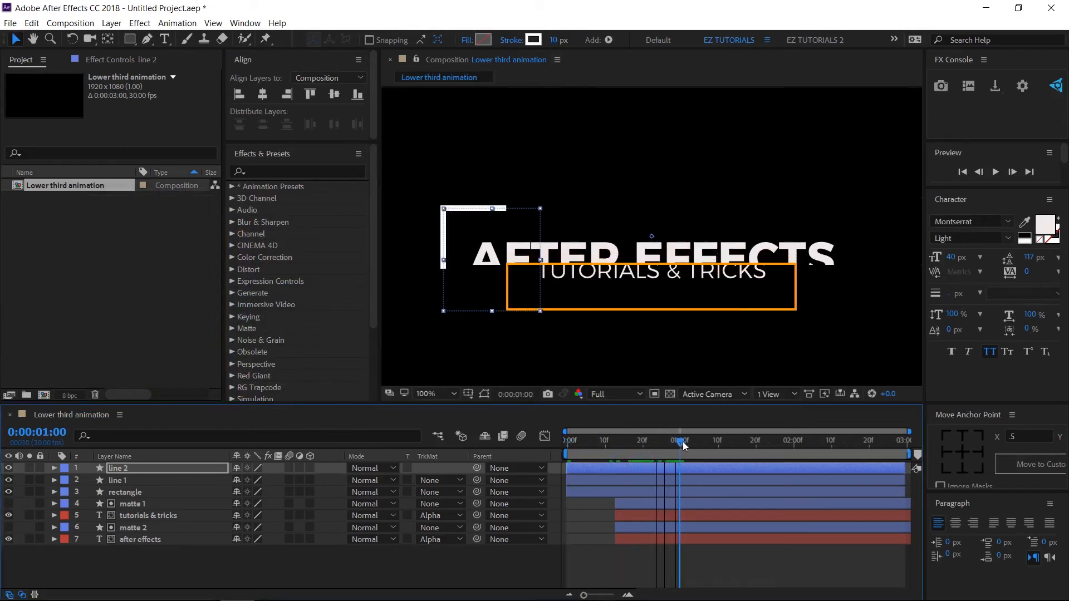
{"action": "left_click", "coordinate": [54, 468]}
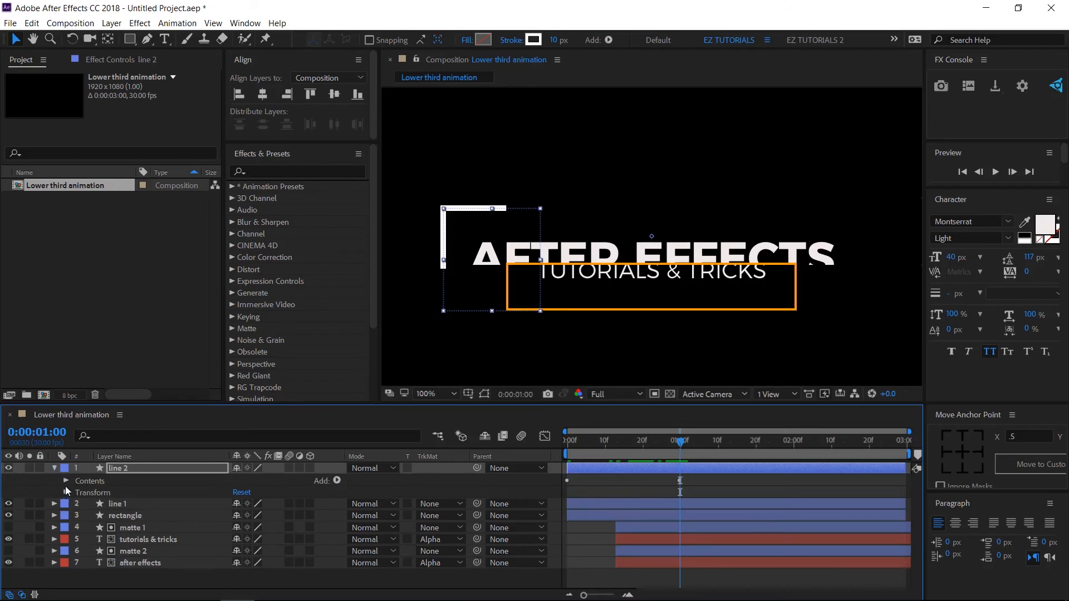
{"action": "left_click", "coordinate": [65, 481]}
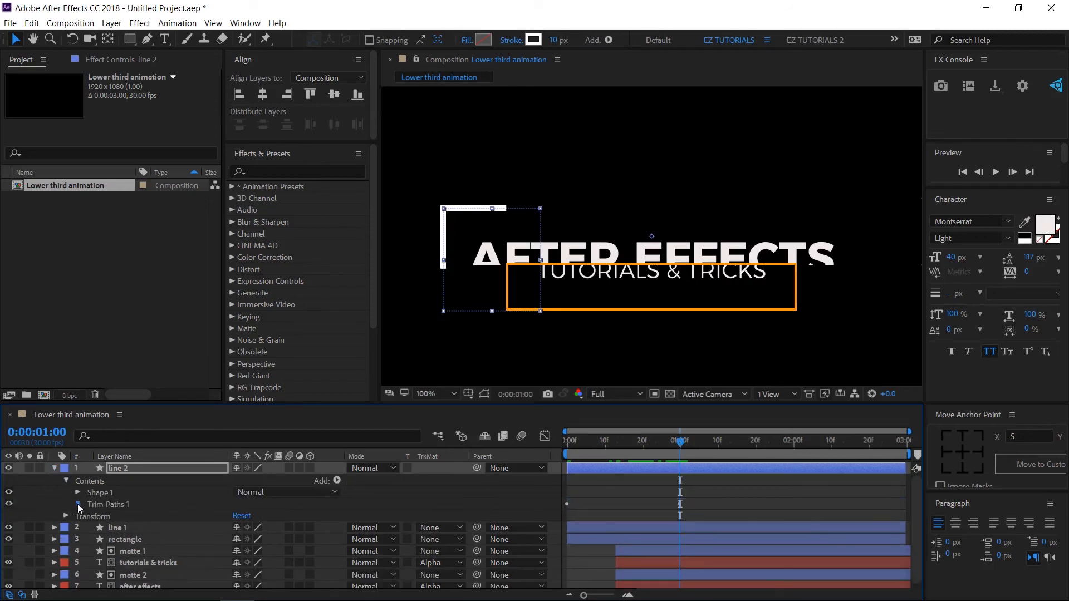
{"action": "left_click", "coordinate": [78, 504]}
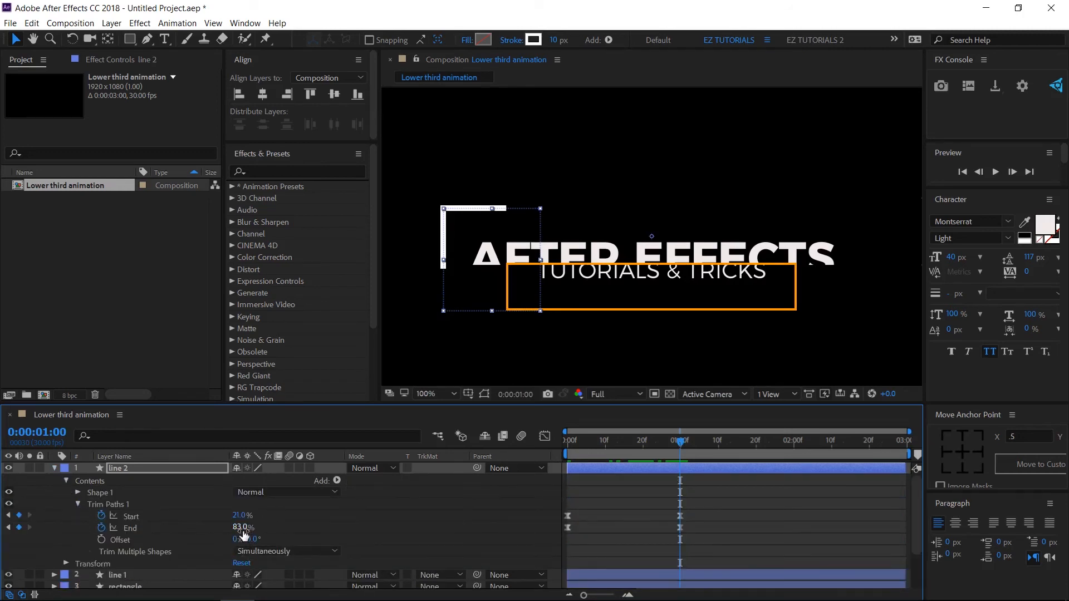
{"action": "mouse_move", "coordinate": [243, 530]}
{"action": "left_mouse_down"}
{"action": "mouse_move", "coordinate": [228, 529]}
{"action": "mouse_move", "coordinate": [256, 520]}
{"action": "left_mouse_up"}
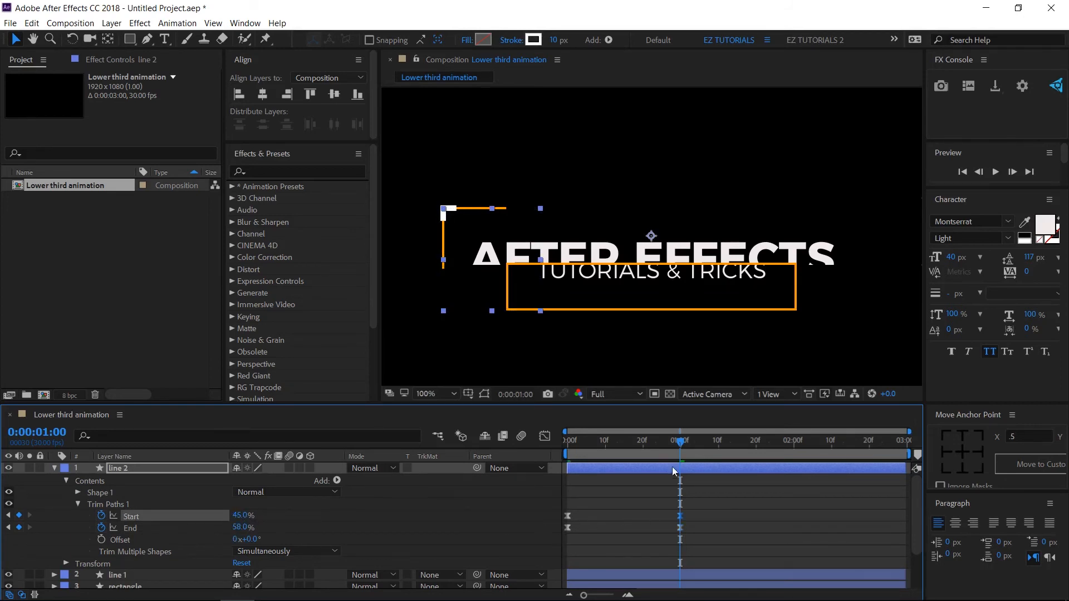
- Play the animation from 0:00:00:00 to review both corner lines with the text, and collapse line 2
{"action": "left_click_drag", "start_coordinate": [683, 443], "coordinate": [520, 442]}
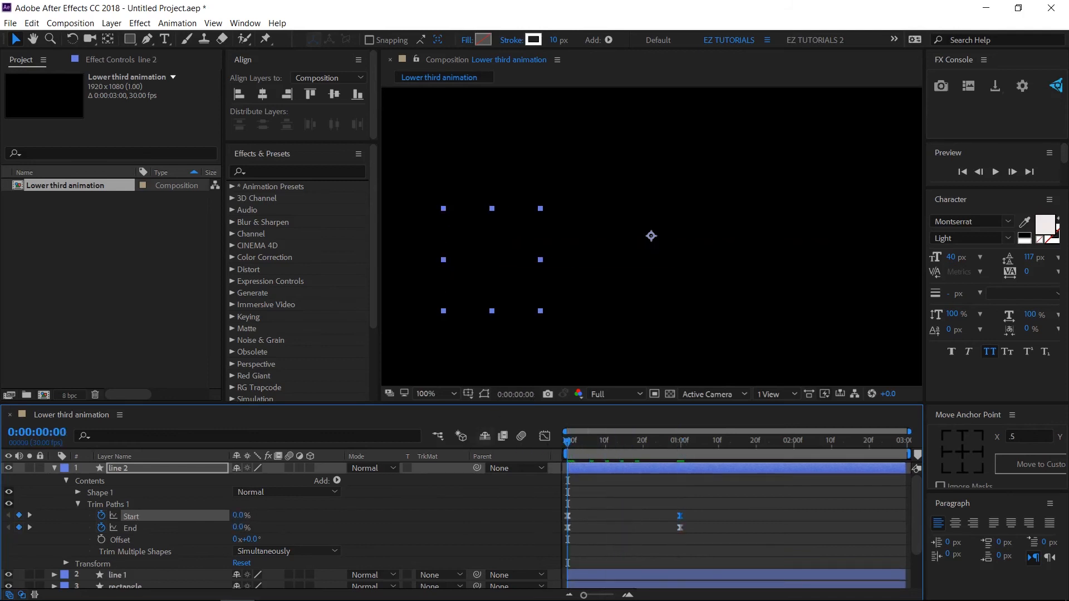
{"action": "left_click", "coordinate": [996, 172]}
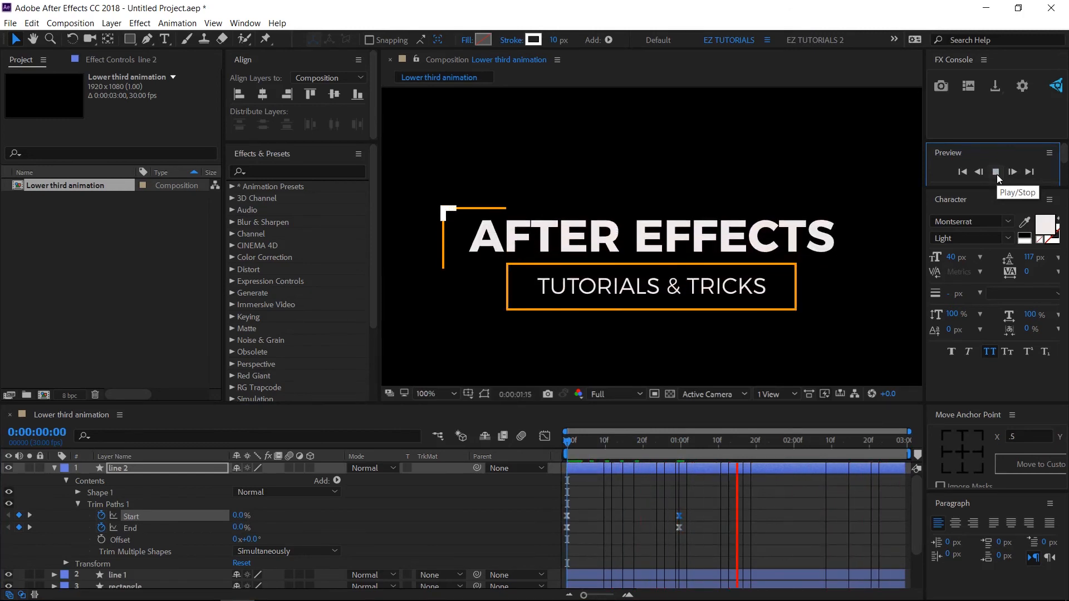
{"action": "left_click", "coordinate": [996, 175]}
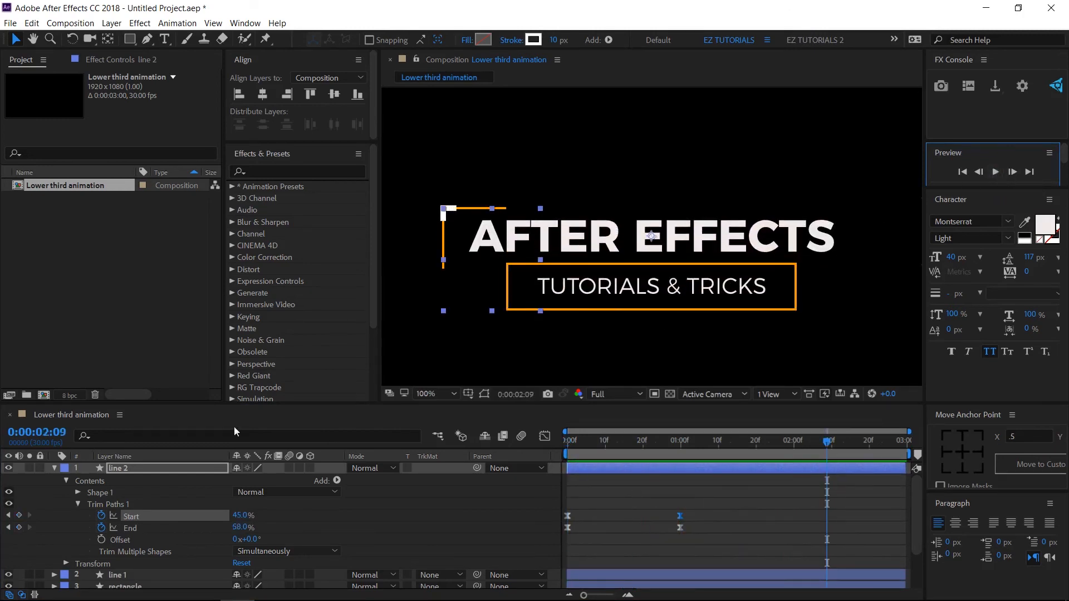
{"action": "left_click", "coordinate": [54, 468]}
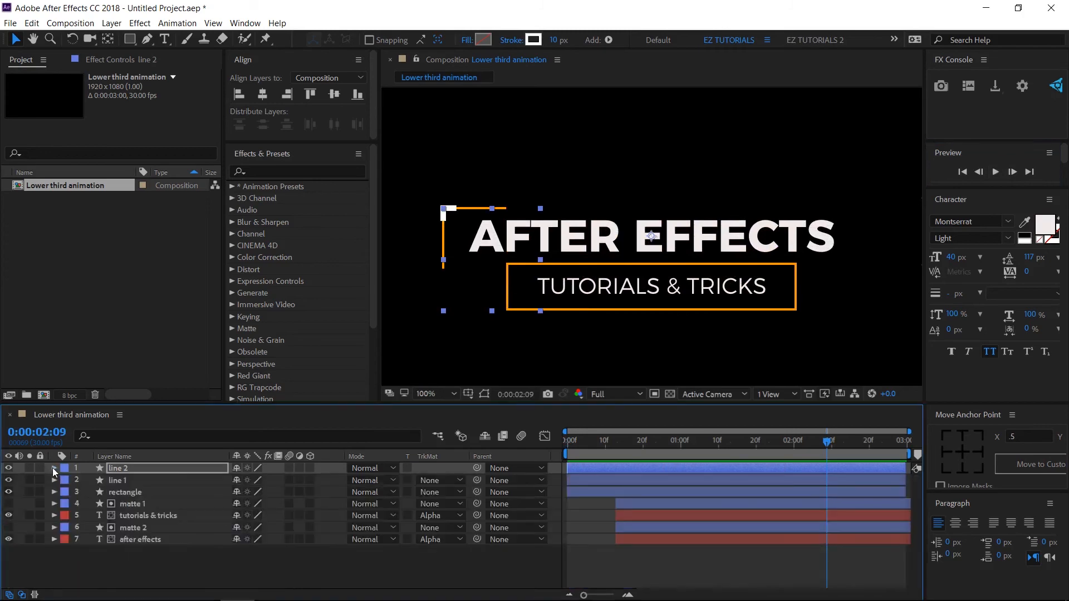
- Create a new composition named "Elegant lower third" with a duration of 0:00:06:00
{"action": "left_click", "coordinate": [43, 395]}
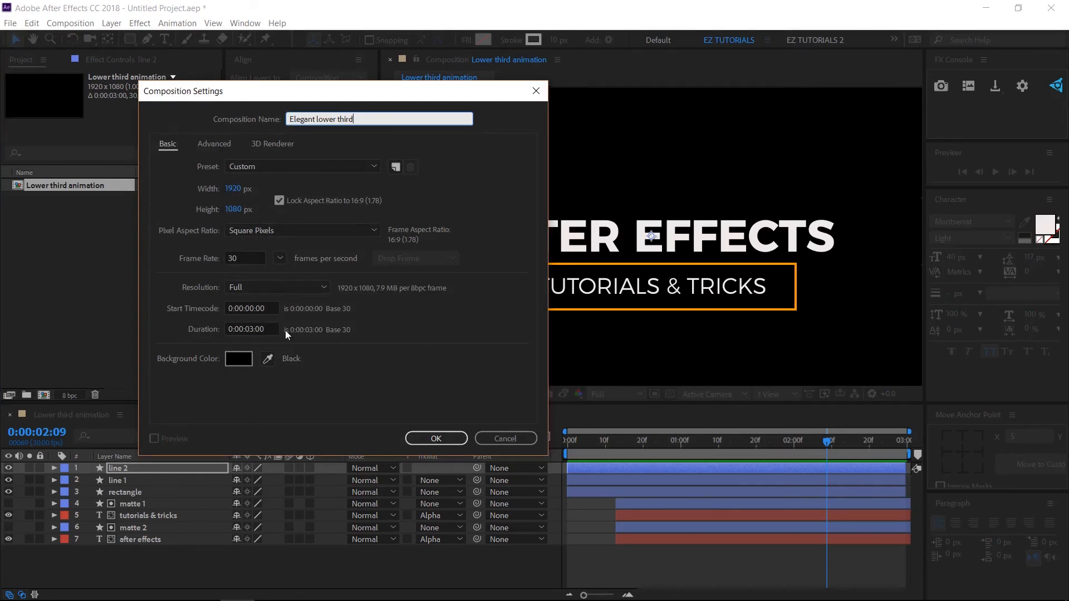
{"action": "left_click", "coordinate": [251, 327]}
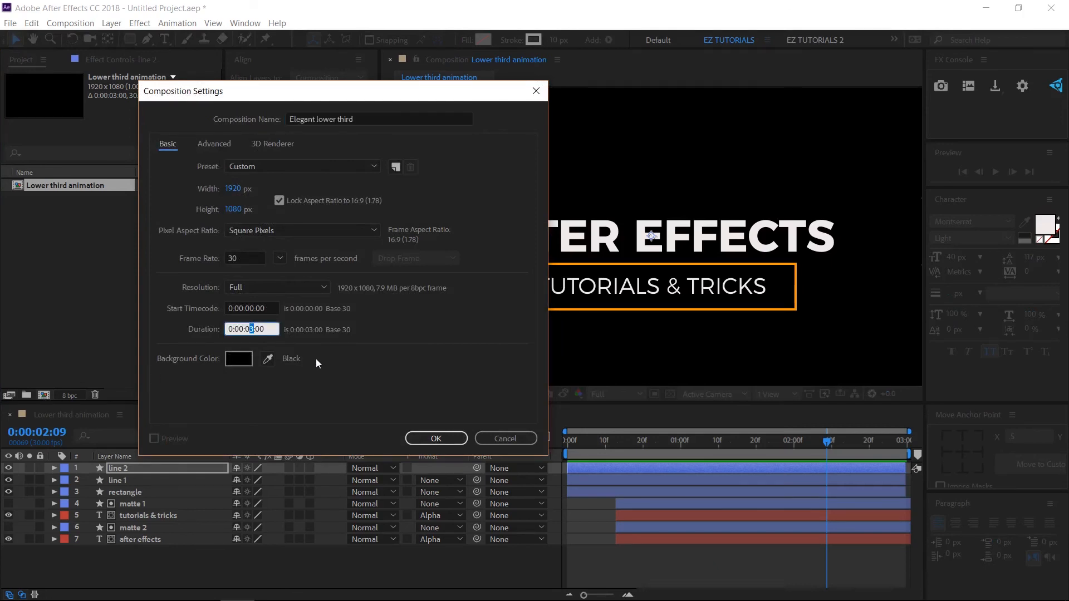
{"action": "type", "text": "6"}
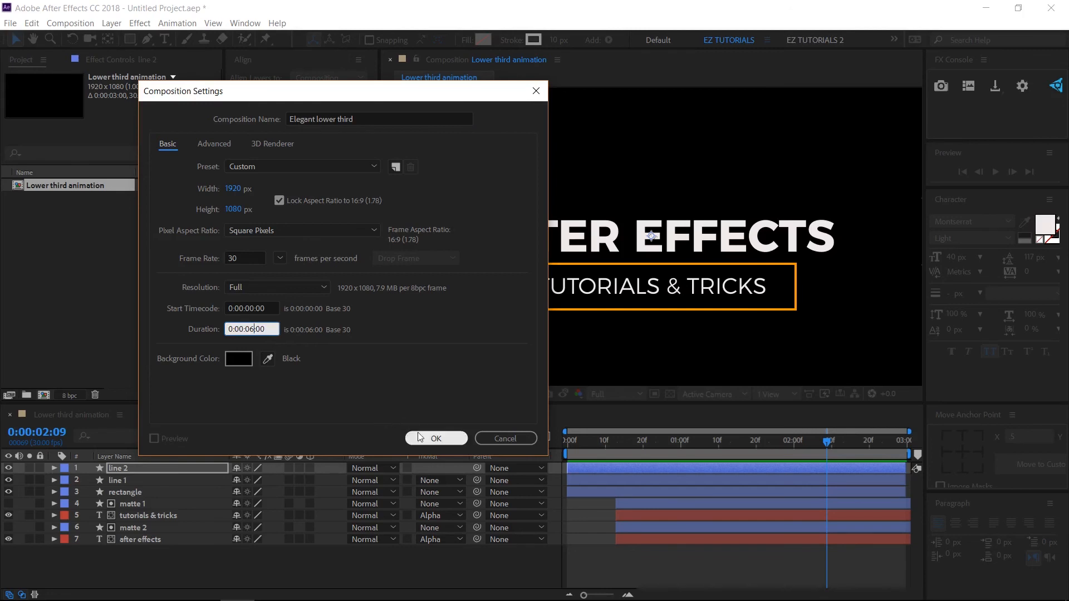
{"action": "left_click", "coordinate": [436, 438]}
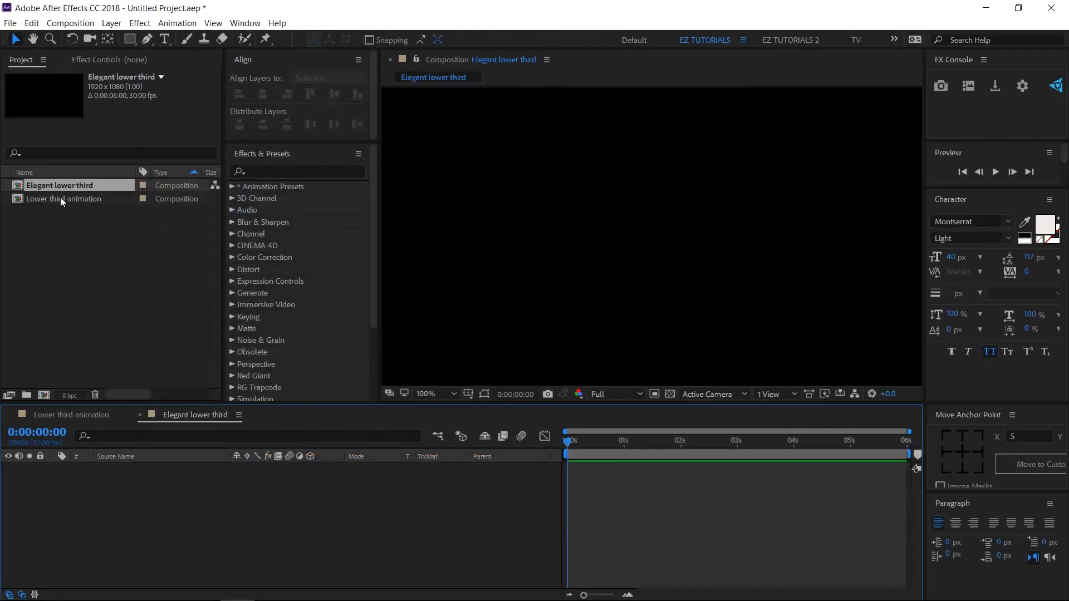
- Place Lower third animation in the Elegant lower third composition twice, with the upper copy starting at 3 seconds, where the first one ends
{"action": "left_click_drag", "start_coordinate": [60, 199], "coordinate": [56, 476]}
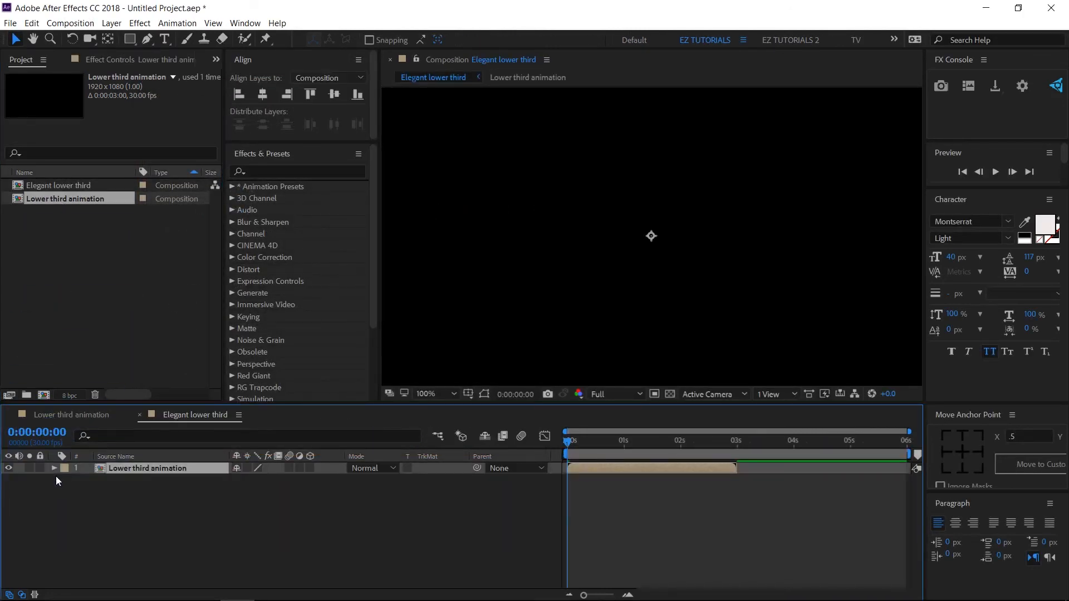
{"action": "key", "text": "ctrl+d"}
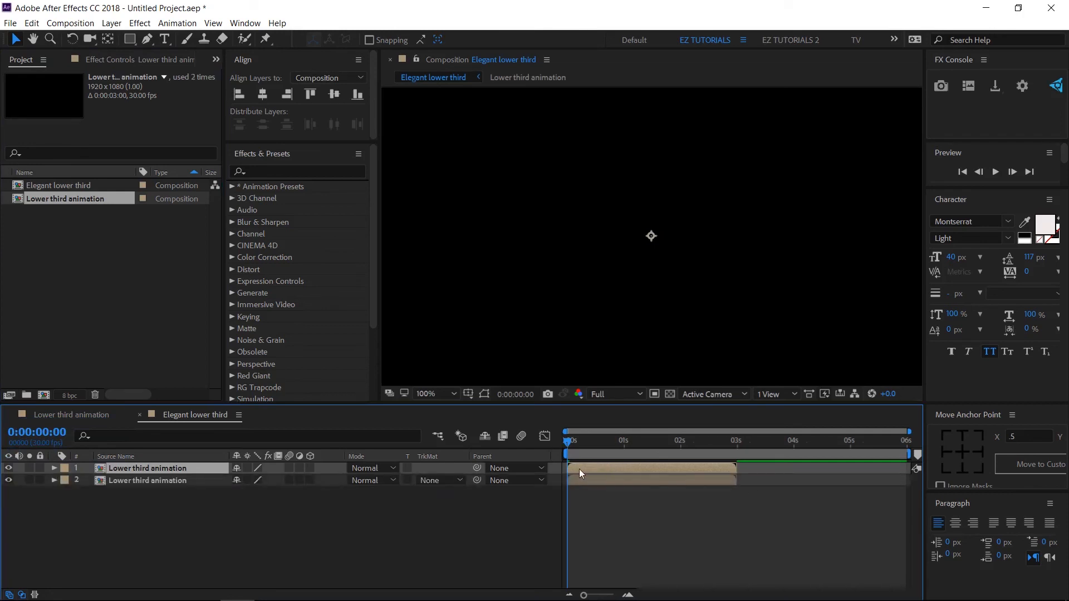
{"action": "left_click_drag", "start_coordinate": [579, 469], "coordinate": [749, 472]}
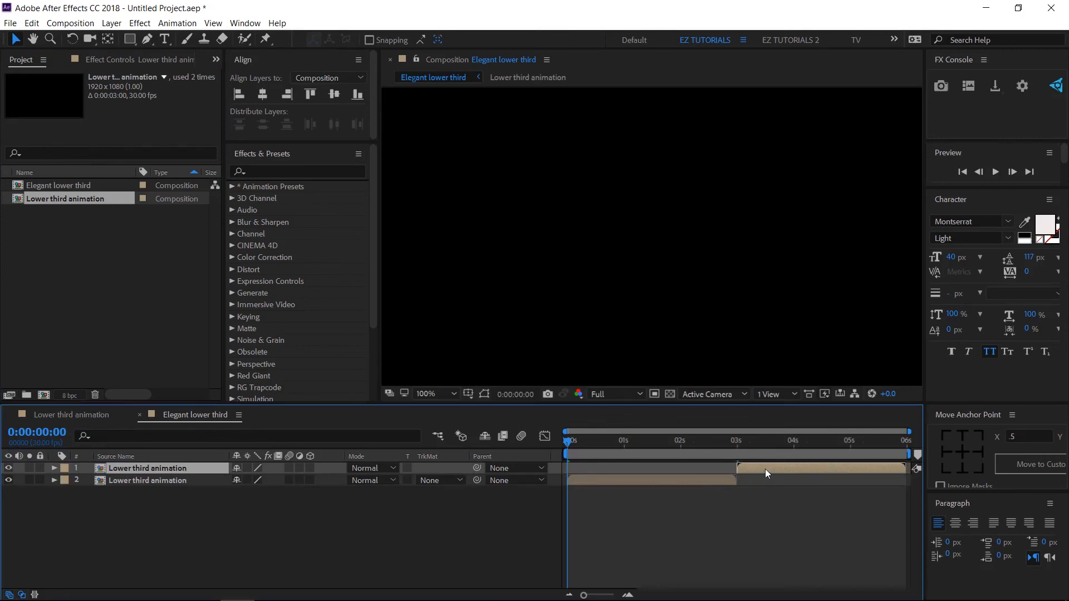
- Time-reverse the upper Lower third animation layer and play the composition from the start to review the intro and outro
{"action": "right_click", "coordinate": [764, 472]}
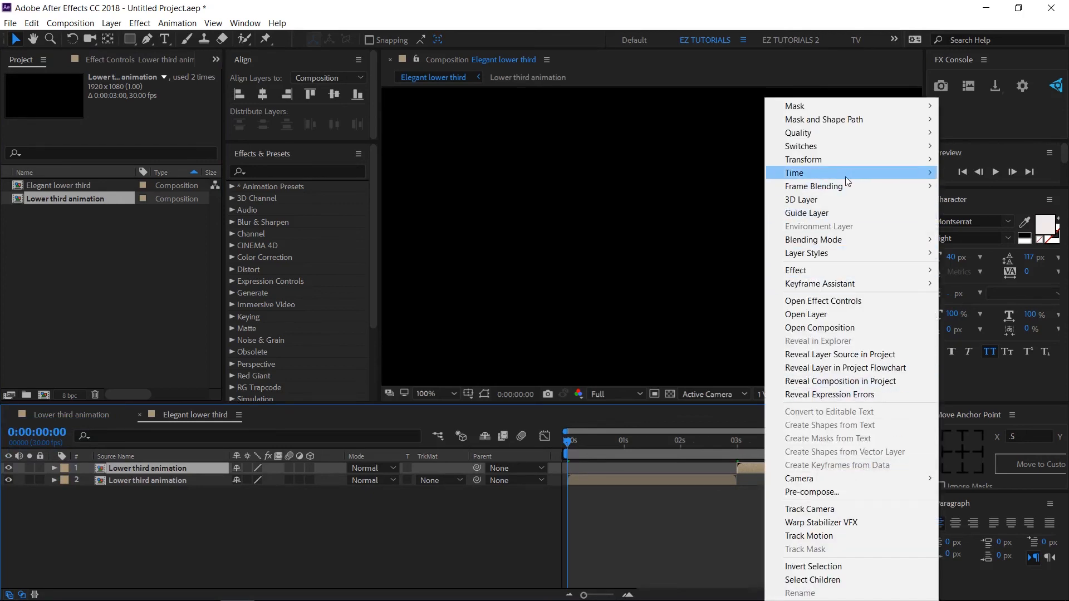
{"action": "mouse_move", "coordinate": [844, 177]}
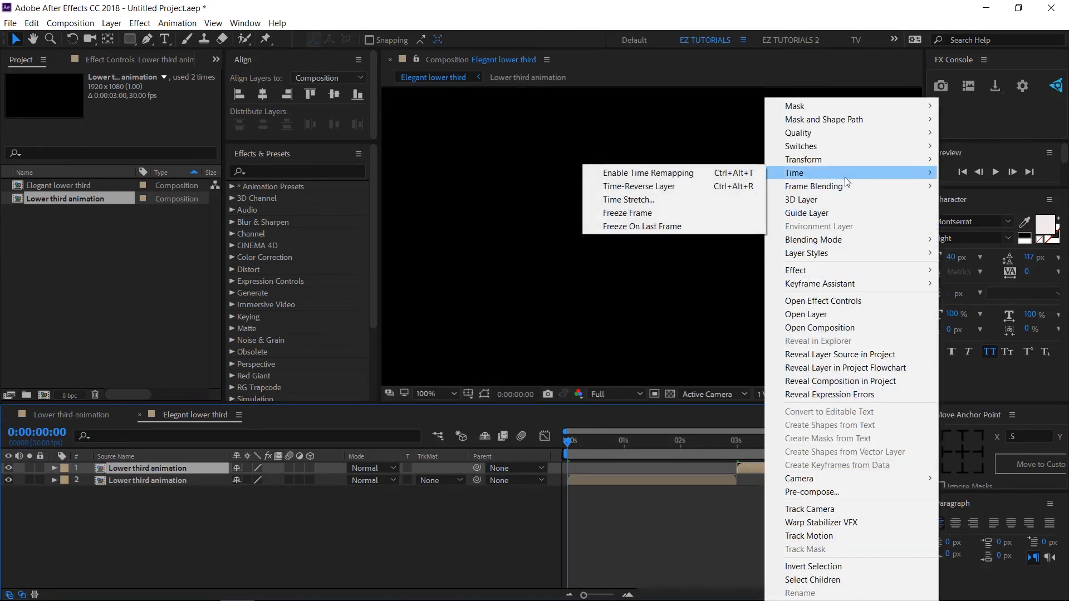
{"action": "left_click", "coordinate": [661, 189]}
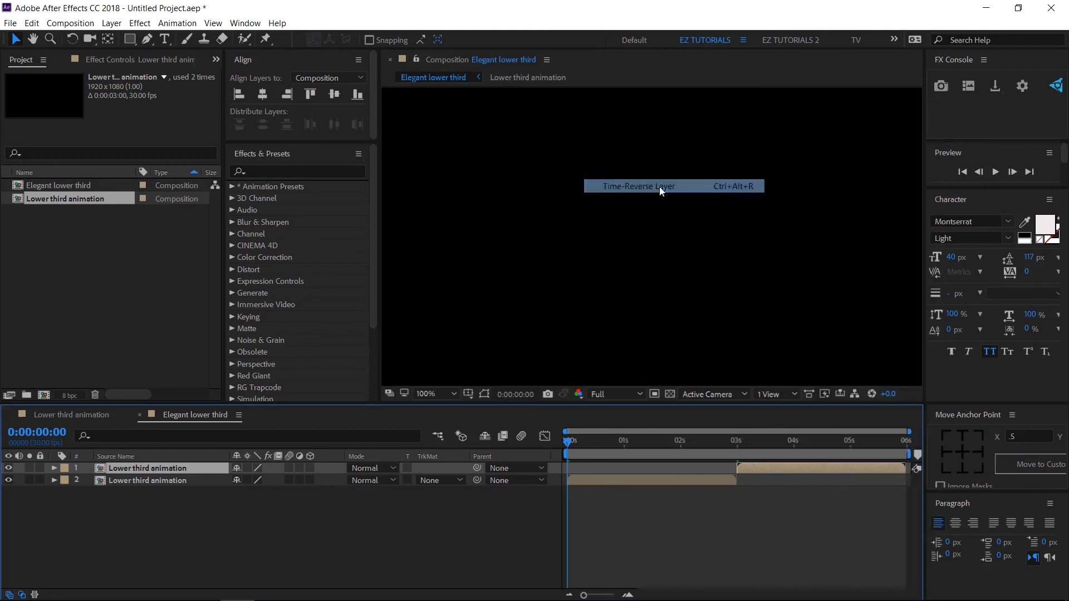
{"action": "left_click", "coordinate": [962, 173]}
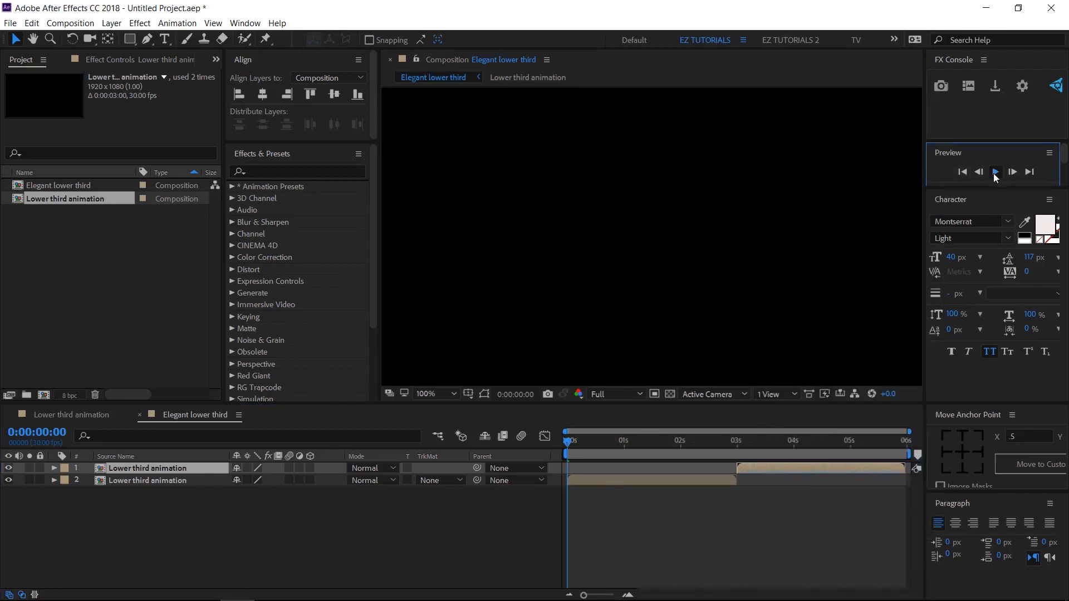
{"action": "left_click", "coordinate": [994, 172]}
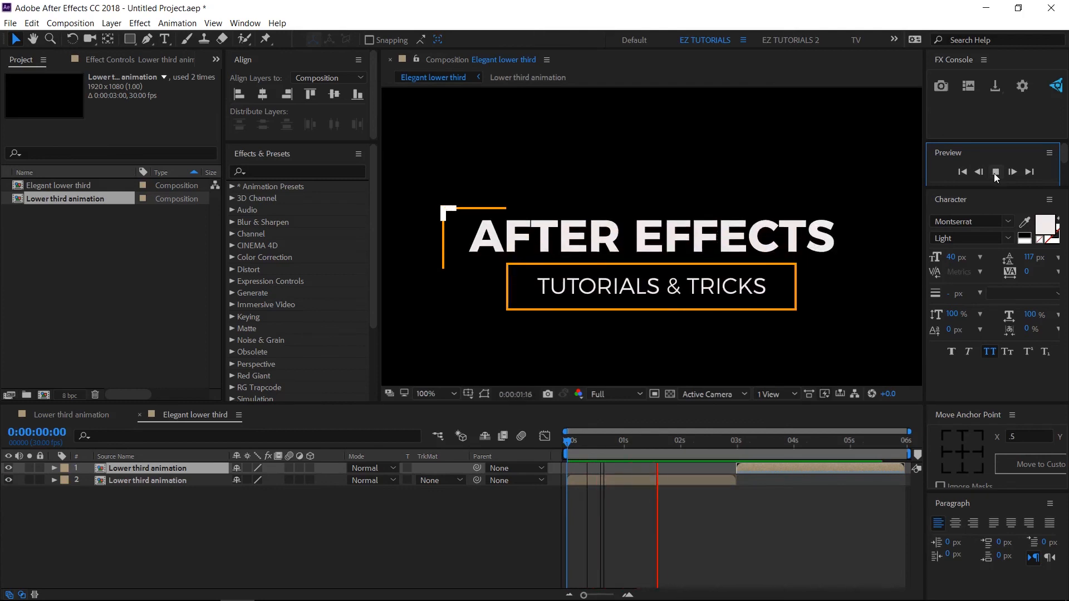